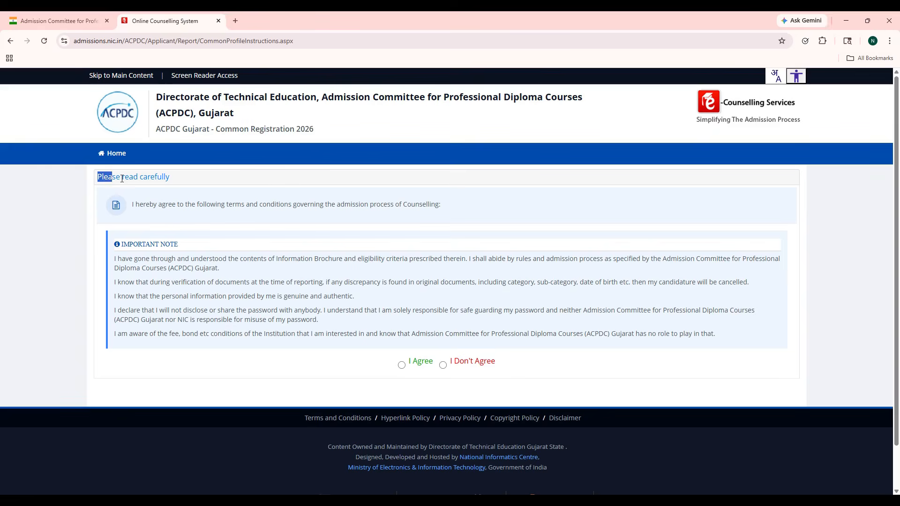
Step: Select I Agree and accept the registration terms and conditions
left_click(189, 182)
left_click(401, 365)
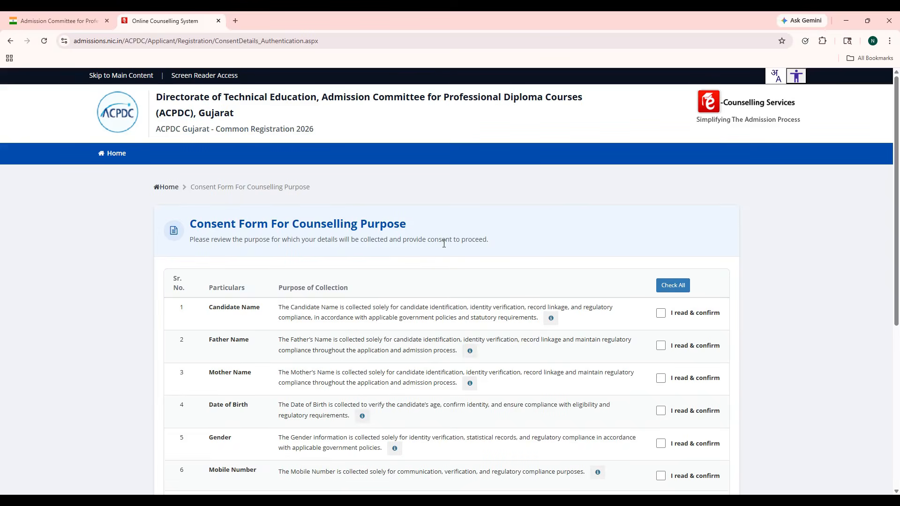
scroll(508, 270, "down", 1)
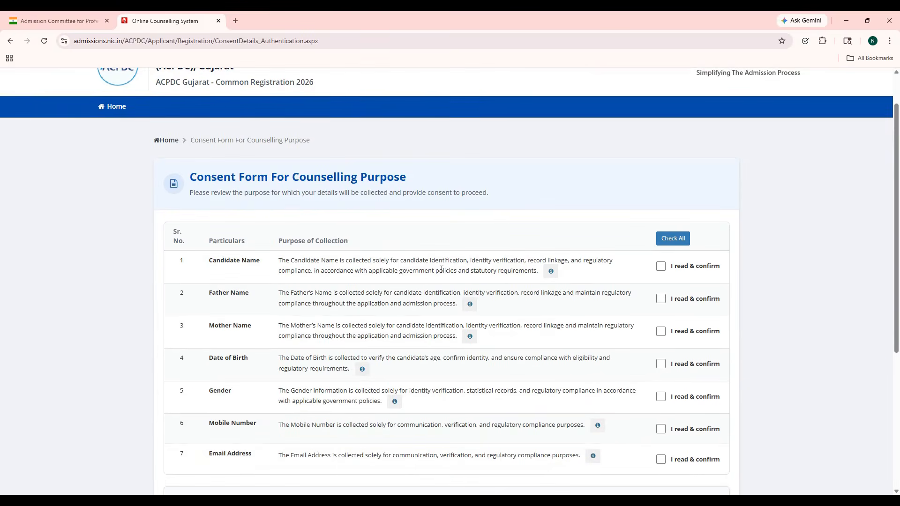
scroll(439, 270, "down", 2)
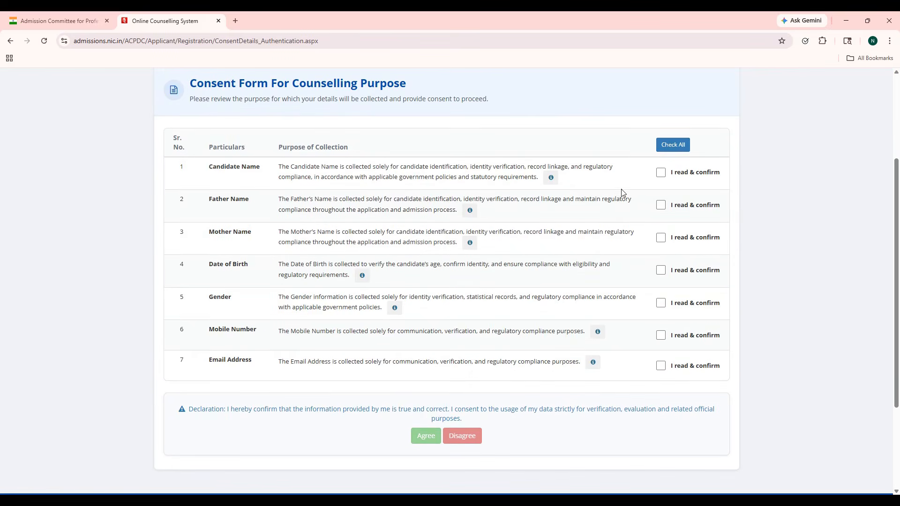
Step: Check all seven consent items, agree to the declaration and confirm saving it
left_click(660, 149)
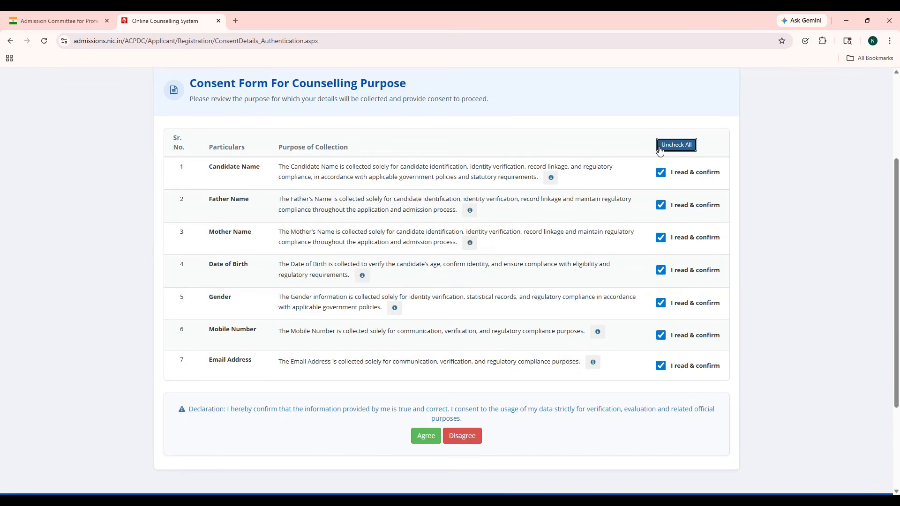
left_click(424, 437)
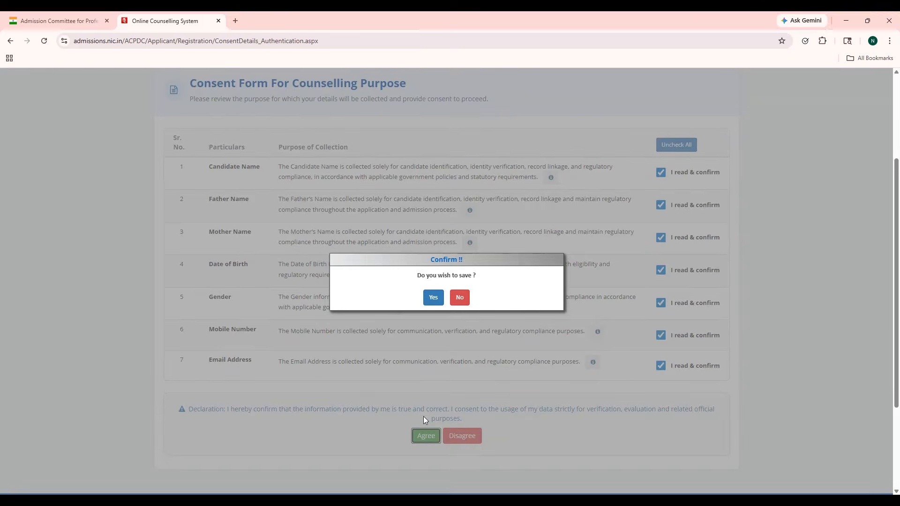
left_click(432, 300)
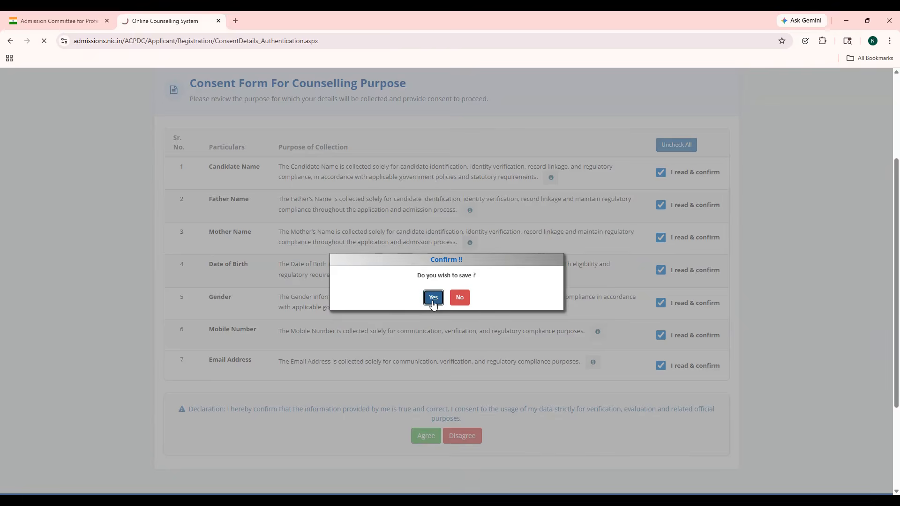
left_click(230, 206)
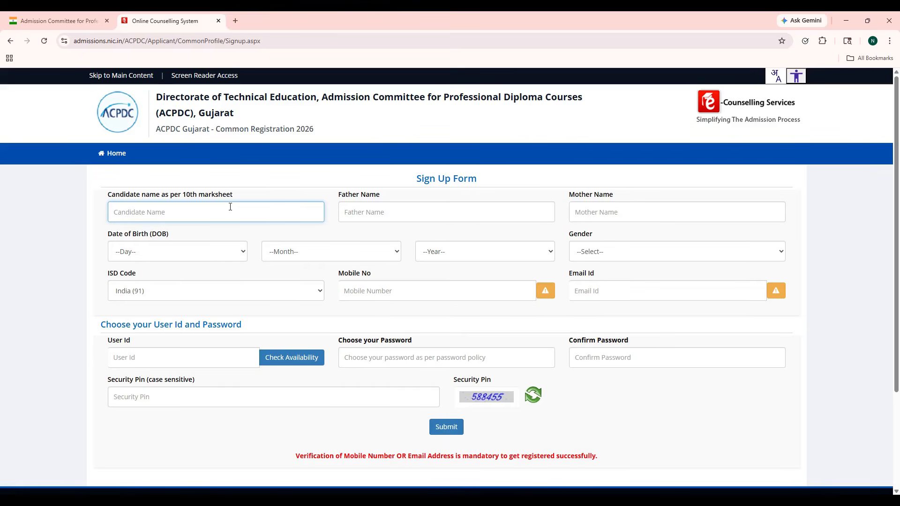
Step: Enter the candidate's, father's and mother's names
key("Tab")
type("JIGNE")
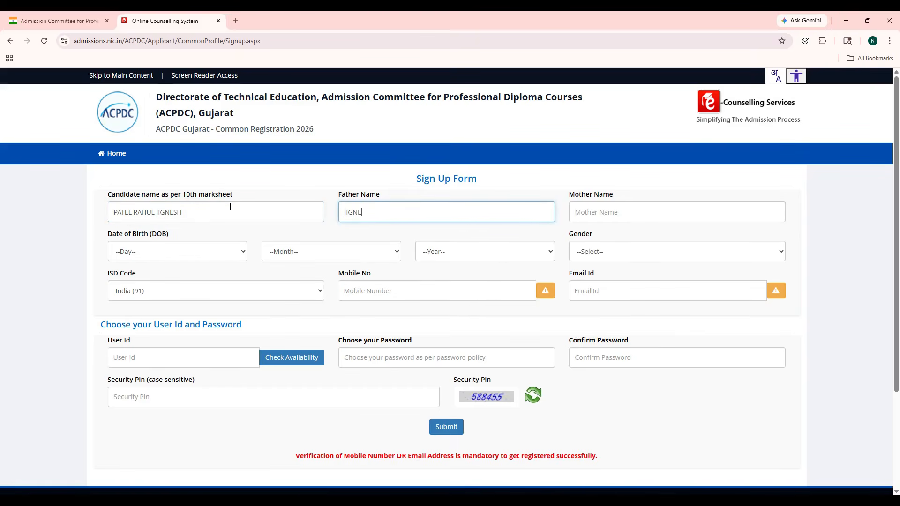
type("SH")
key("Tab")
type("MA")
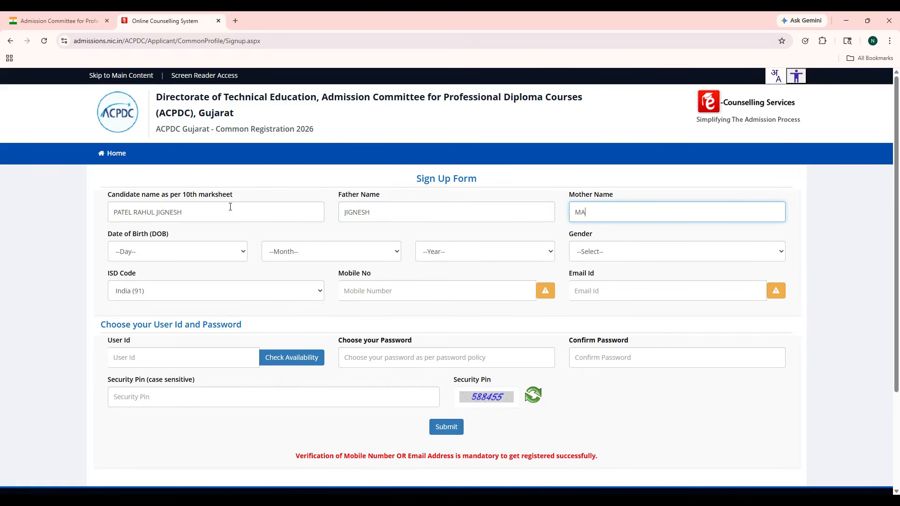
type("NISHA")
key("Tab")
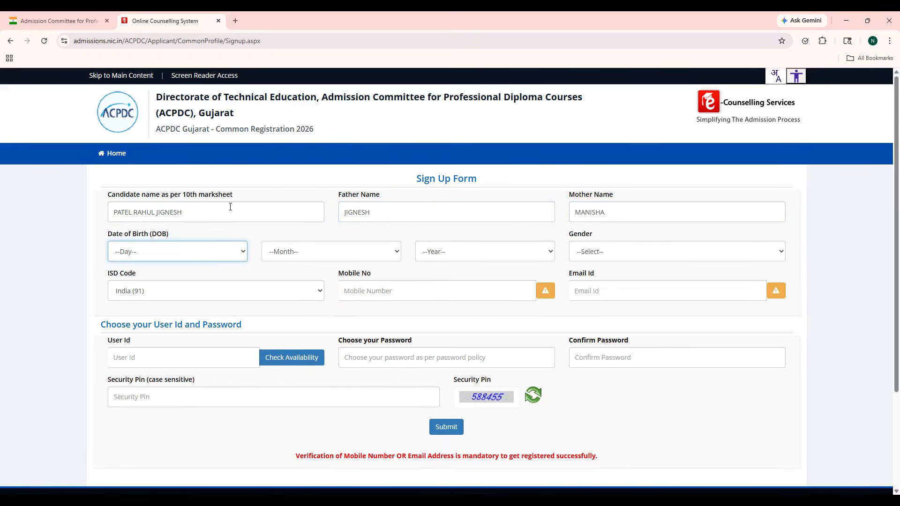
Step: Set the date of birth to 01 February 2005
left_click(218, 253)
left_click(219, 278)
left_click(310, 260)
left_click(320, 292)
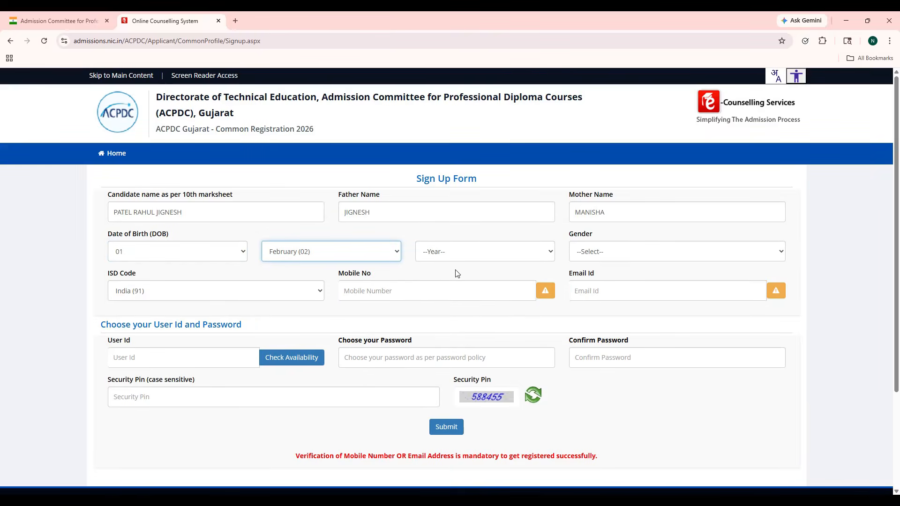
left_click(461, 253)
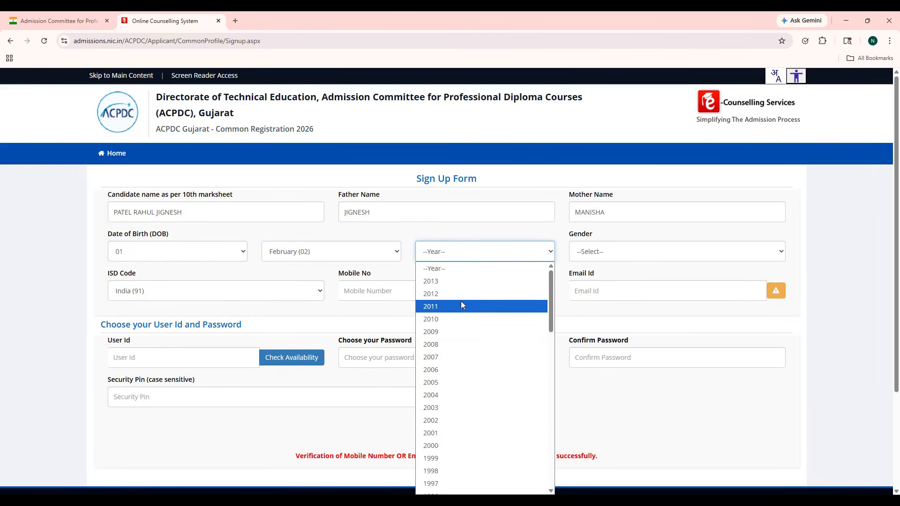
left_click(467, 381)
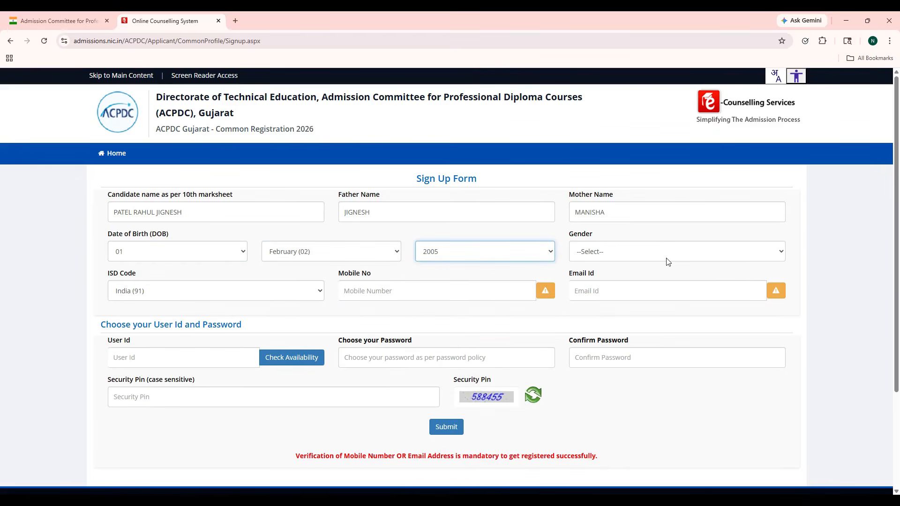
Step: Set gender to Male and fill in the mobile number
left_click(665, 258)
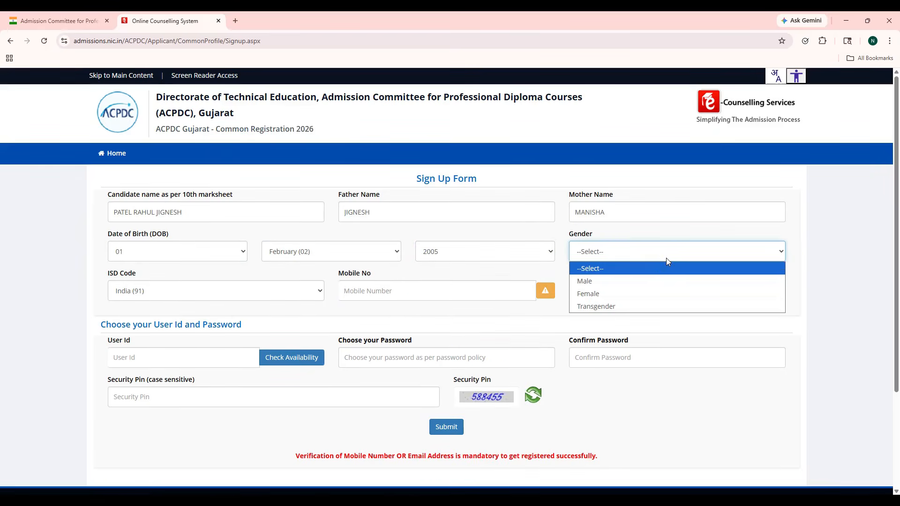
left_click(655, 281)
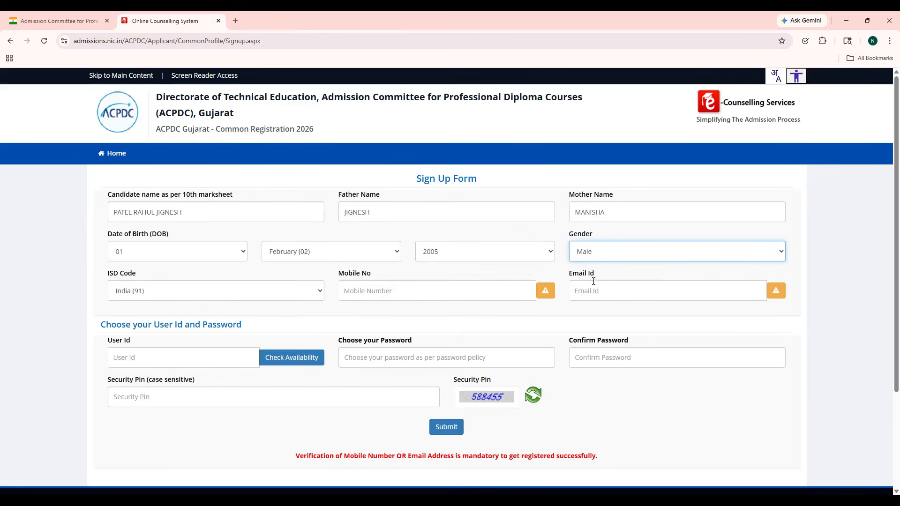
left_click(424, 295)
left_click(424, 316)
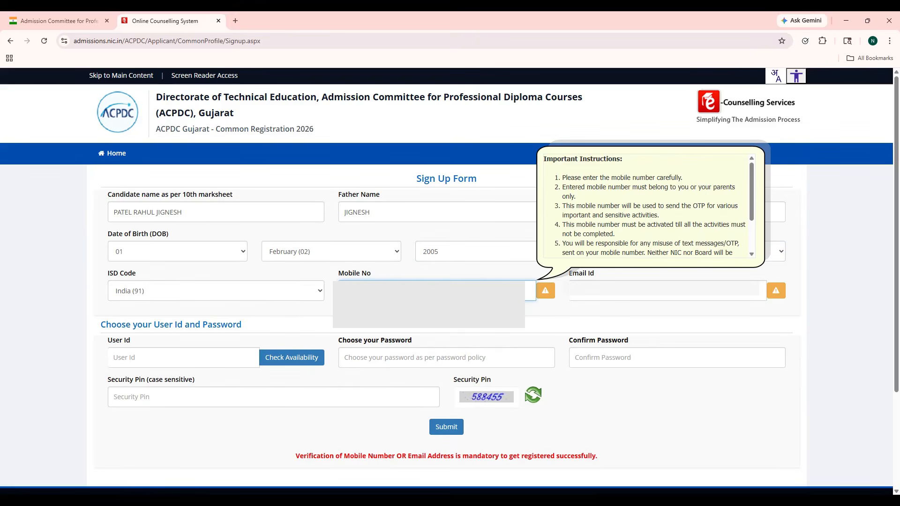
key("Tab")
key("Tab")
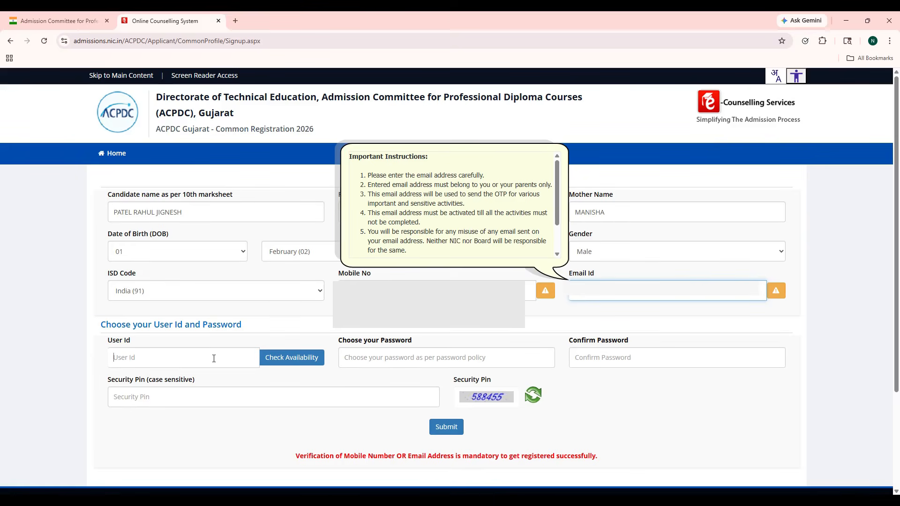
Step: Enter a user ID and confirm it is available
left_click(214, 358)
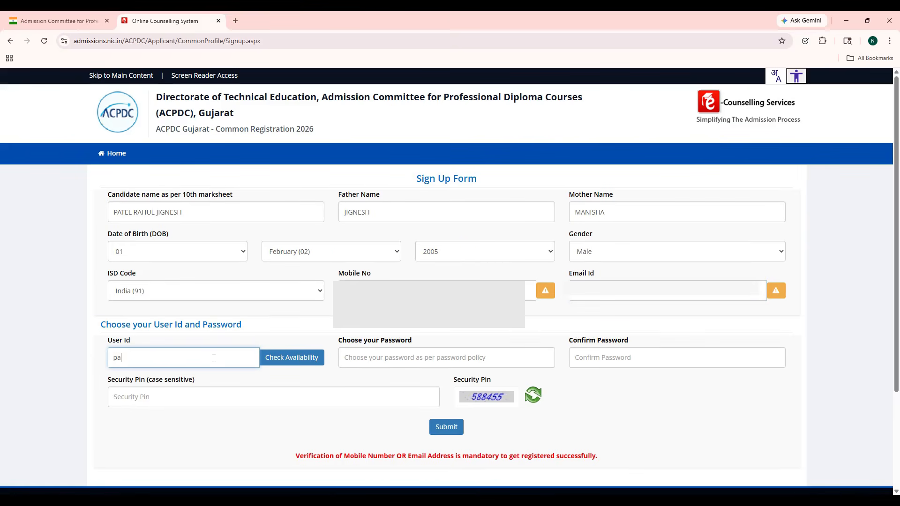
left_click(302, 357)
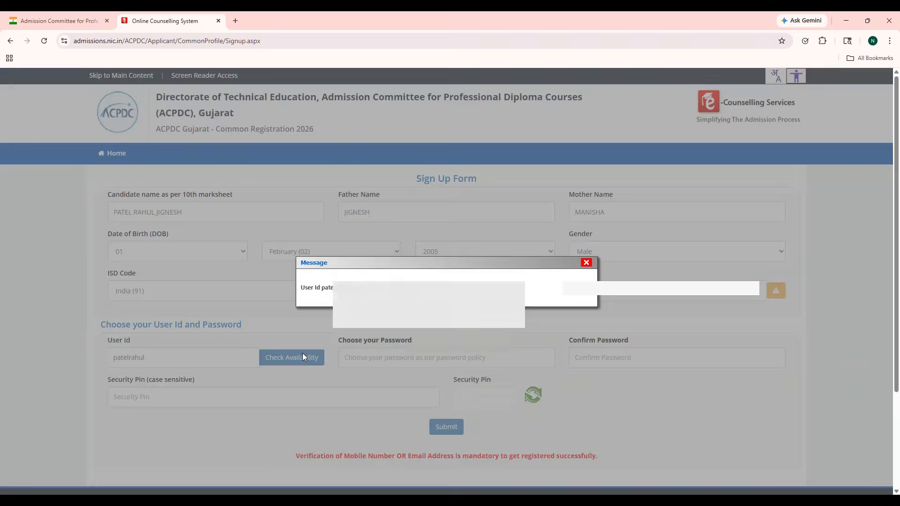
left_click(586, 263)
Step: Enter the account password in both password fields and type the displayed security pin
left_click(453, 356)
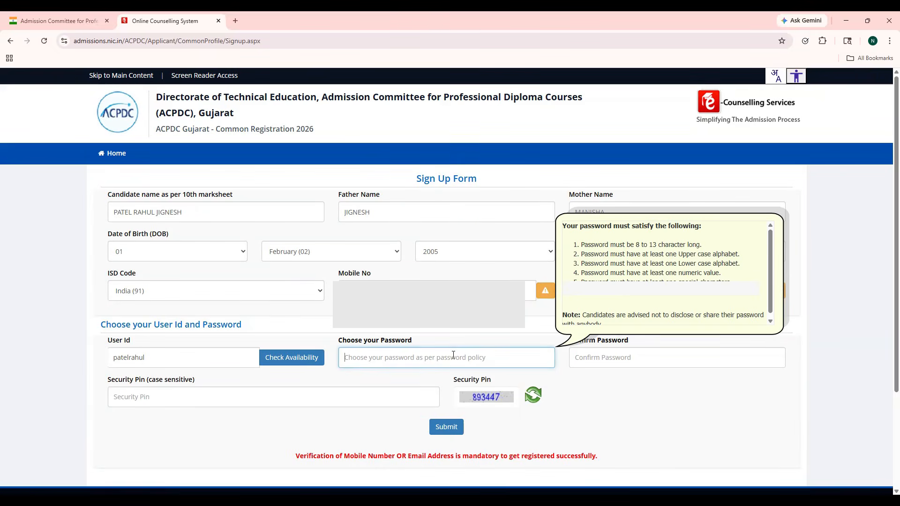
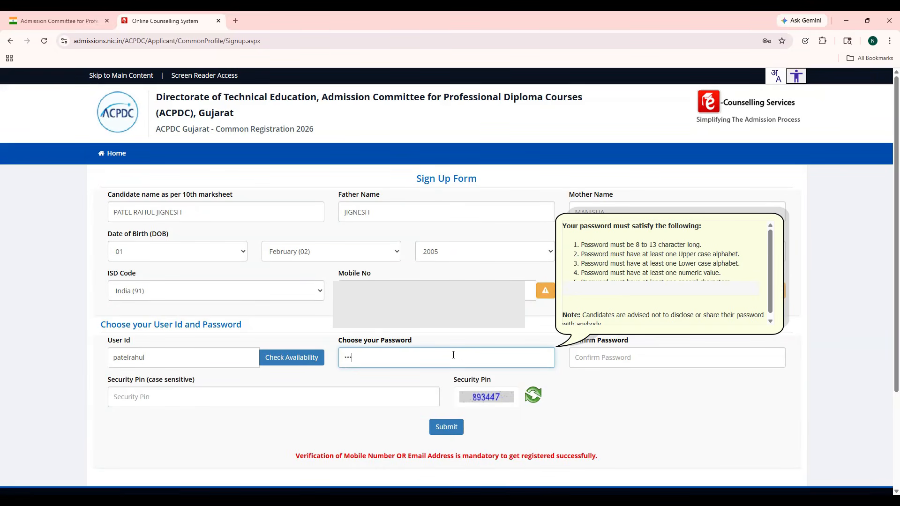
key("Tab")
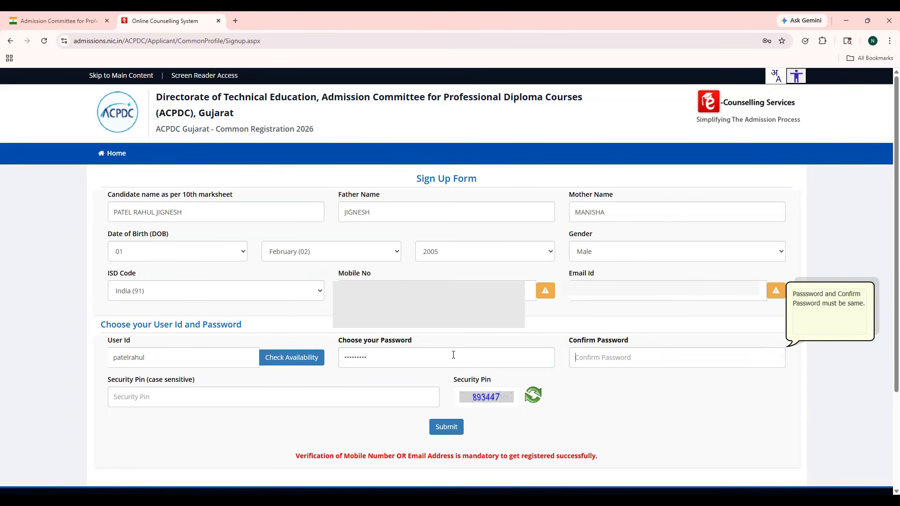
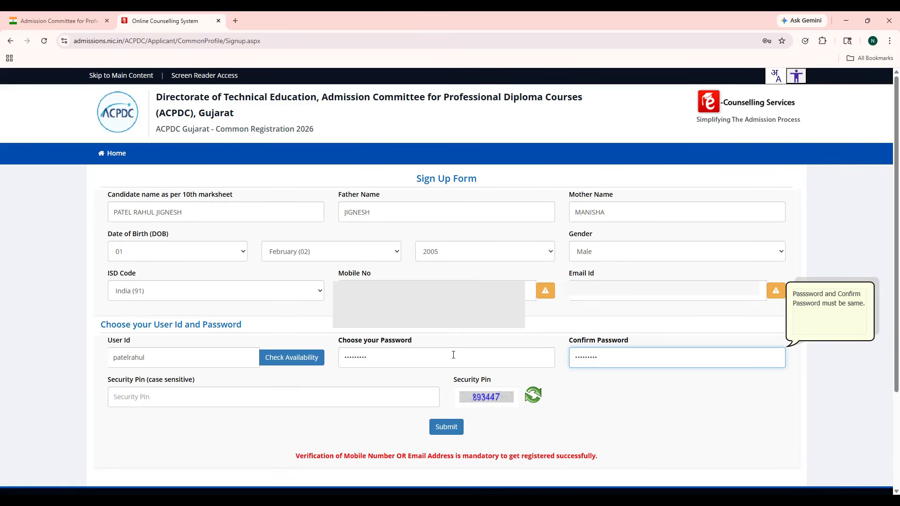
left_click(410, 392)
type("893447")
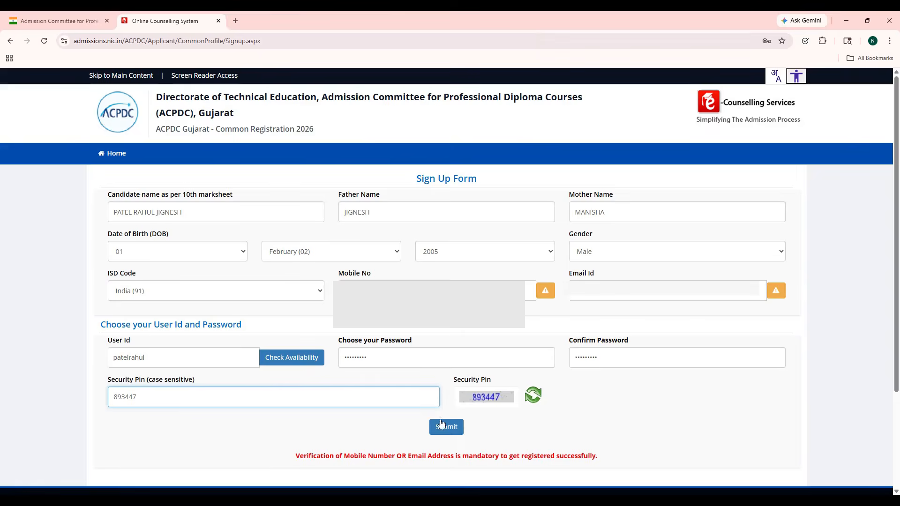
Step: Submit the sign-up form, confirm with Yes, and Final Submit the reviewed details
left_click(444, 427)
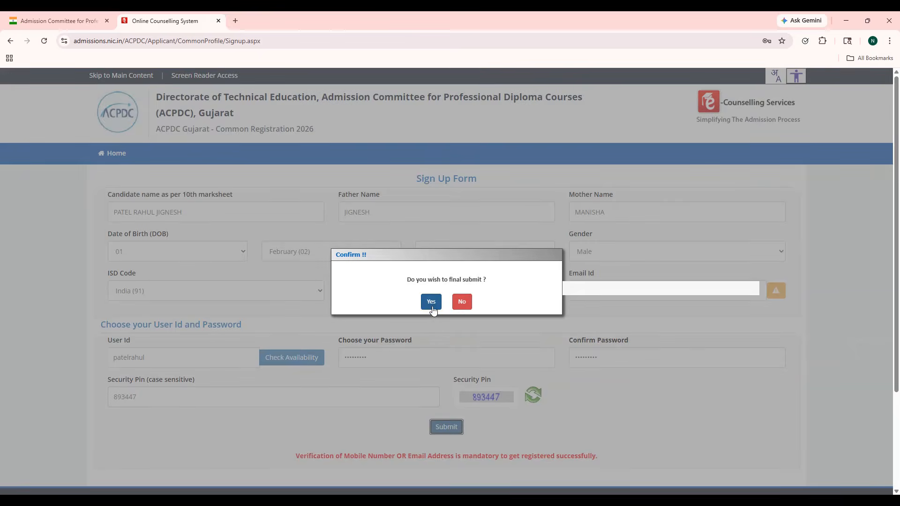
left_click(431, 303)
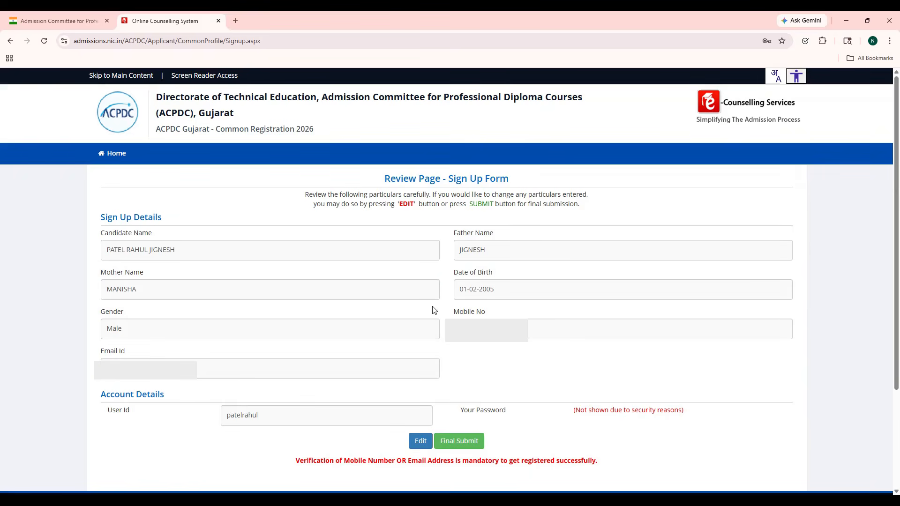
left_click(470, 445)
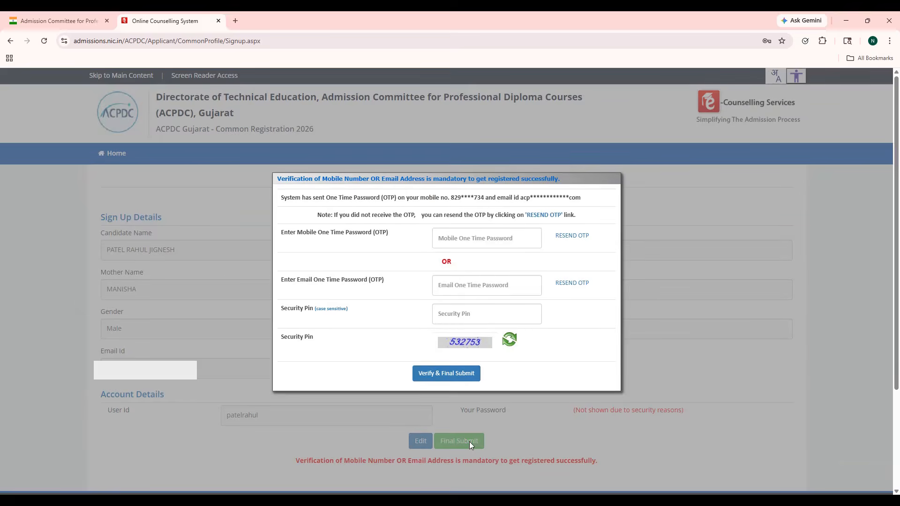
Step: Enter the mobile OTP and displayed security pin, then Verify & Final Submit
left_click(483, 241)
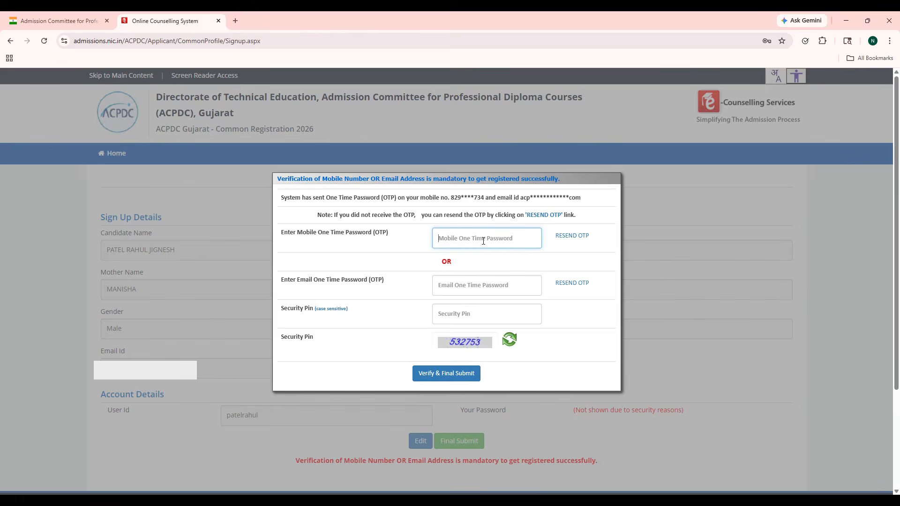
type("••••••")
left_click(478, 306)
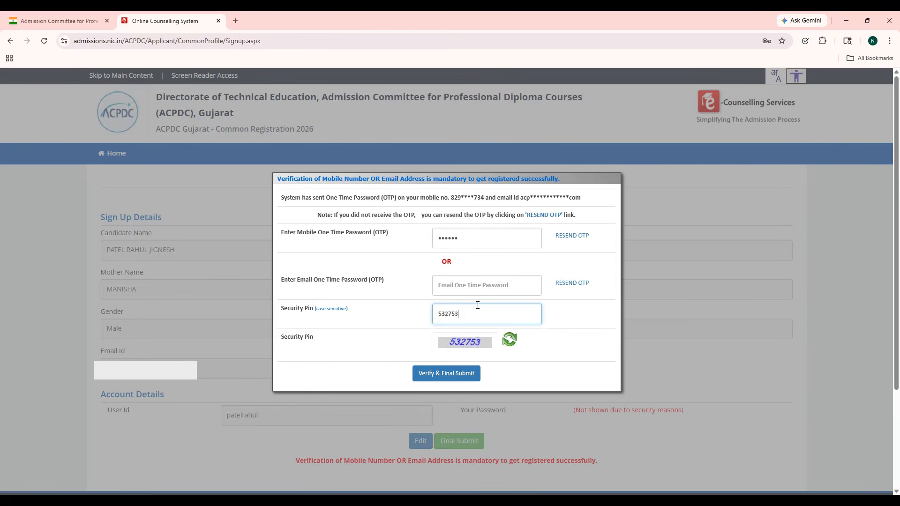
left_click(466, 381)
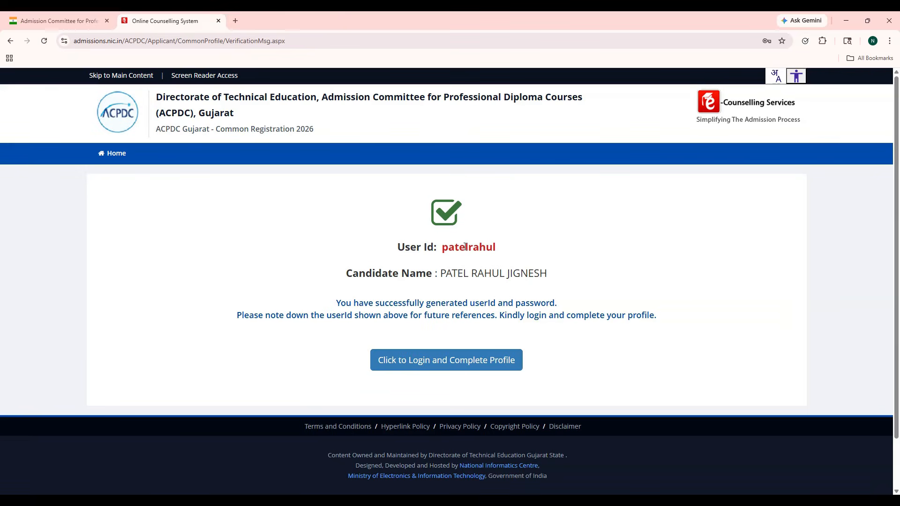
Step: Sign in with the new user ID, the account password and the displayed security pin
double_click(465, 247)
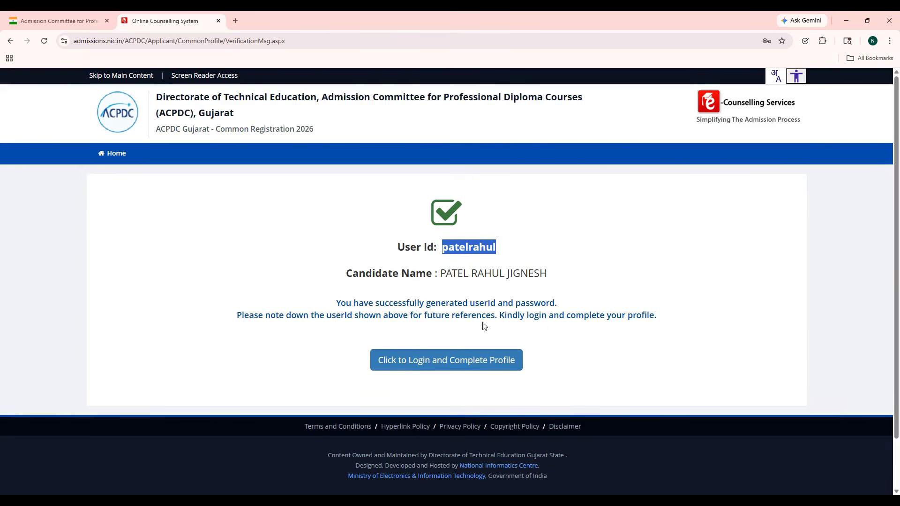
left_click(463, 364)
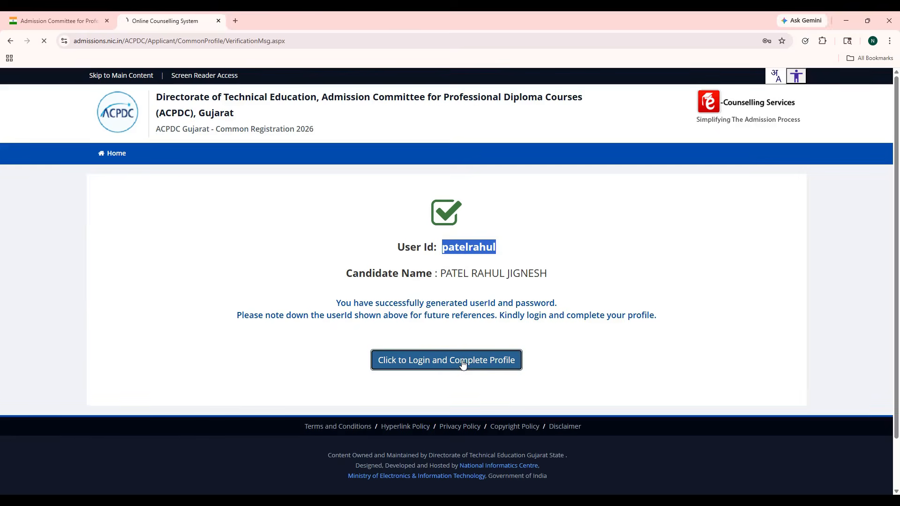
left_click(383, 256)
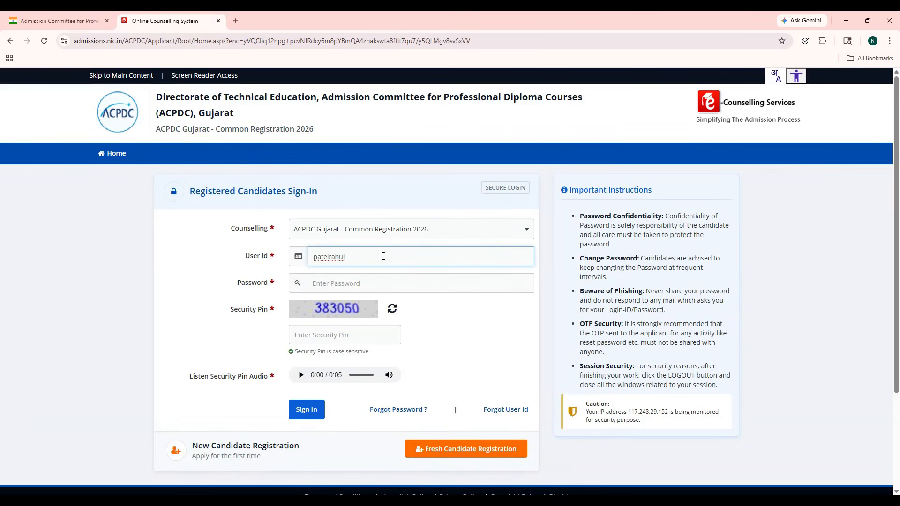
left_click(381, 281)
type("•••••••••")
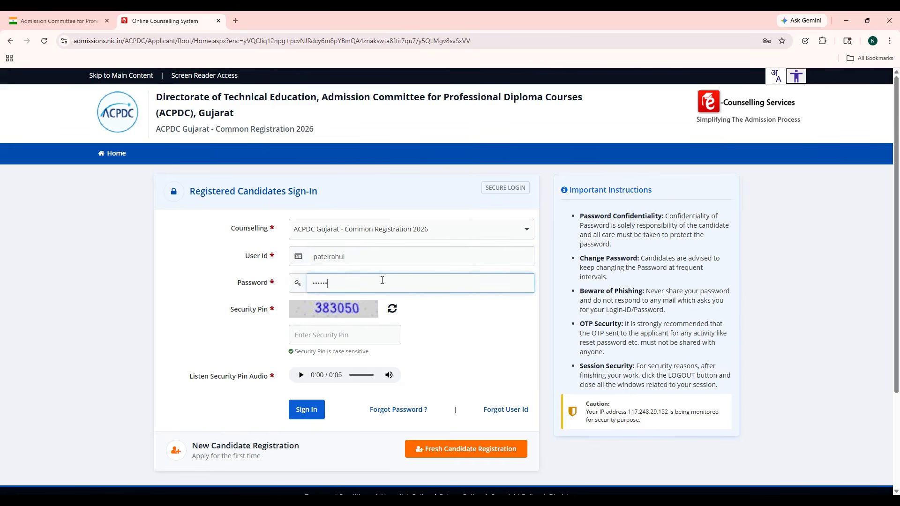
key("Tab")
key("Tab")
type("383050")
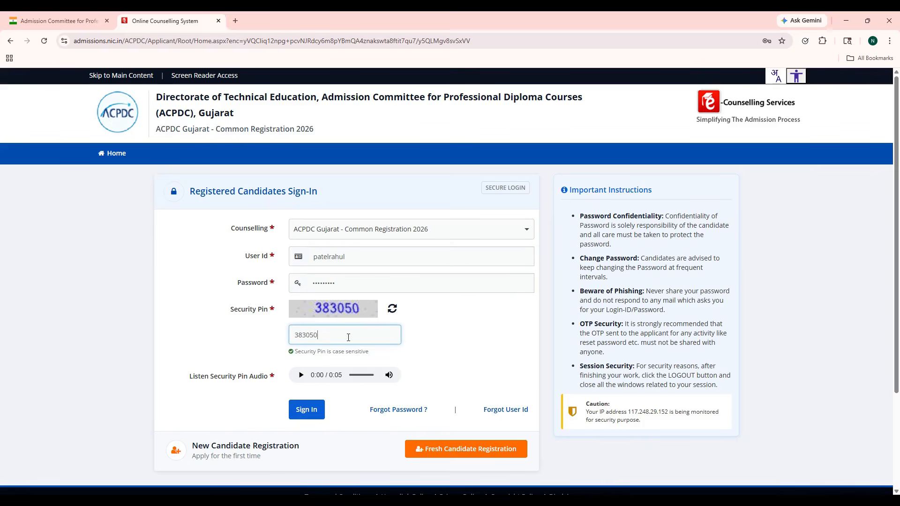
left_click(309, 416)
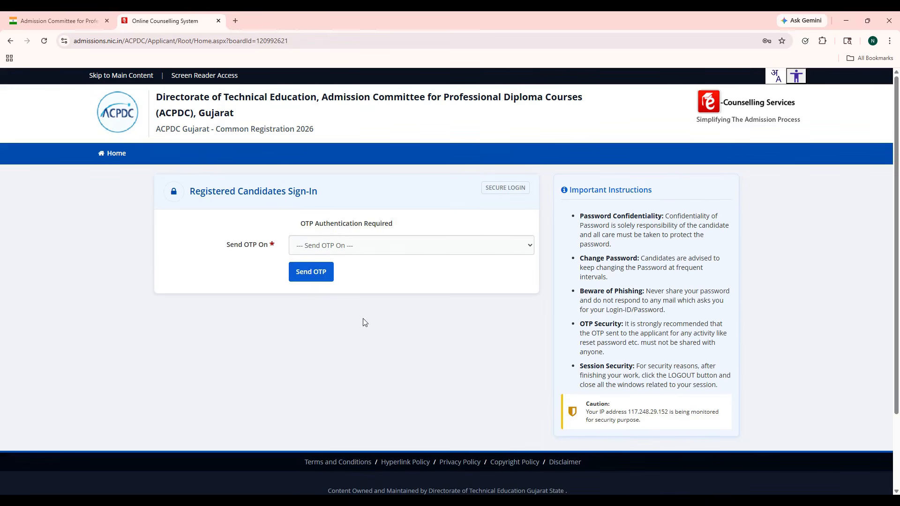
Step: Send the login OTP to the Registered Mobile Number, enter it and log in
left_click(370, 253)
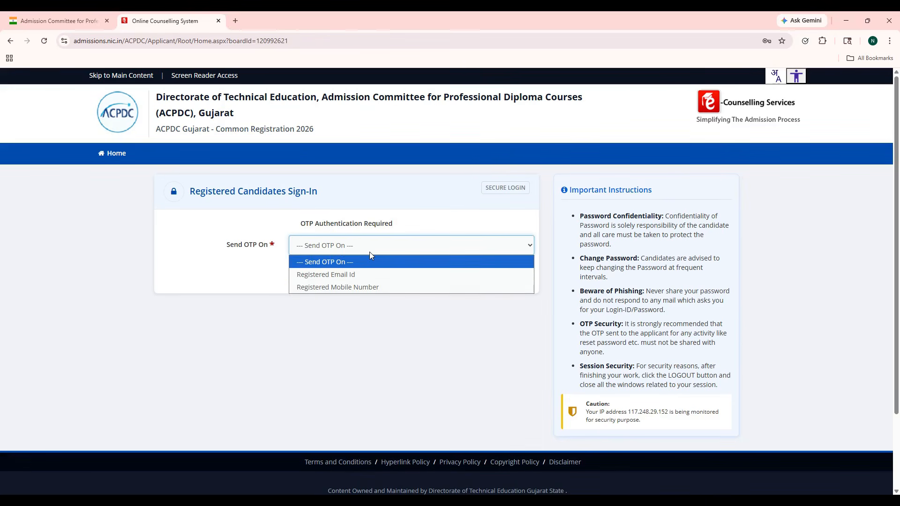
left_click(370, 286)
left_click(308, 275)
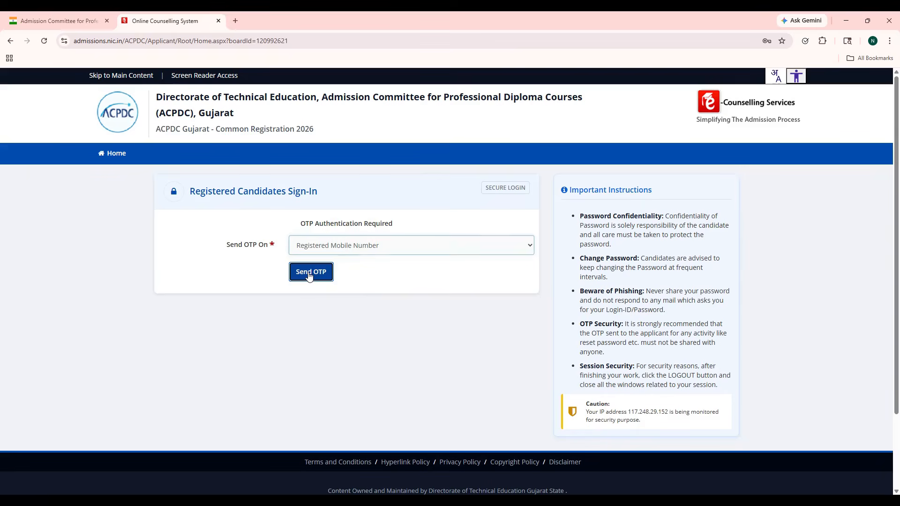
left_click(326, 244)
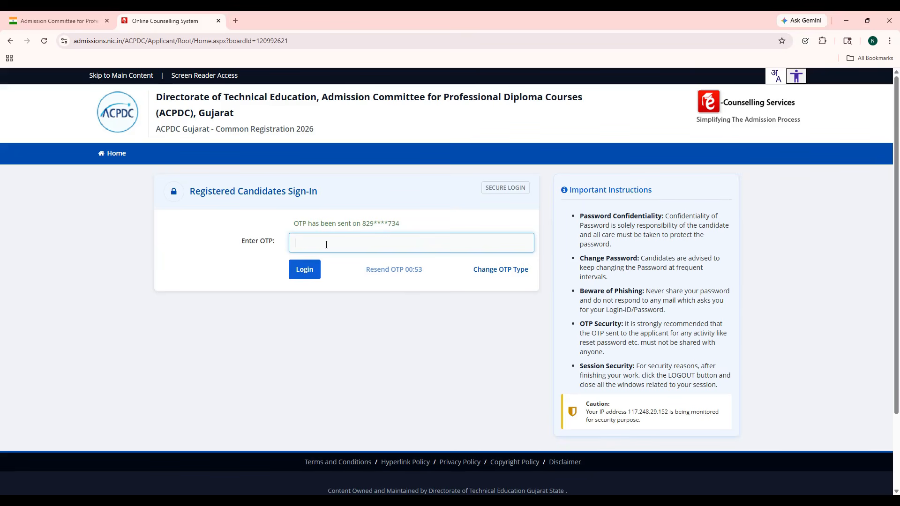
type("******")
left_click(315, 270)
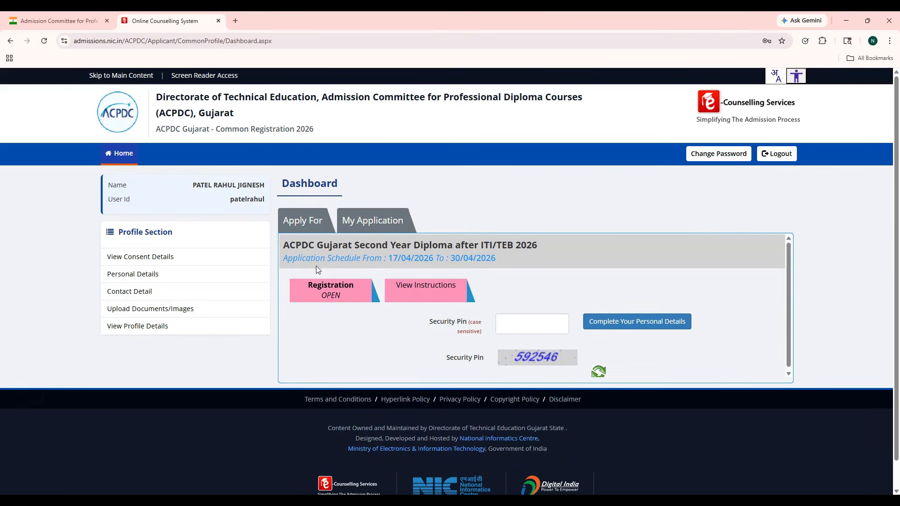
Step: Open Personal Details and SAVE & NEXT the prefilled details, confirming with Yes
left_click(150, 280)
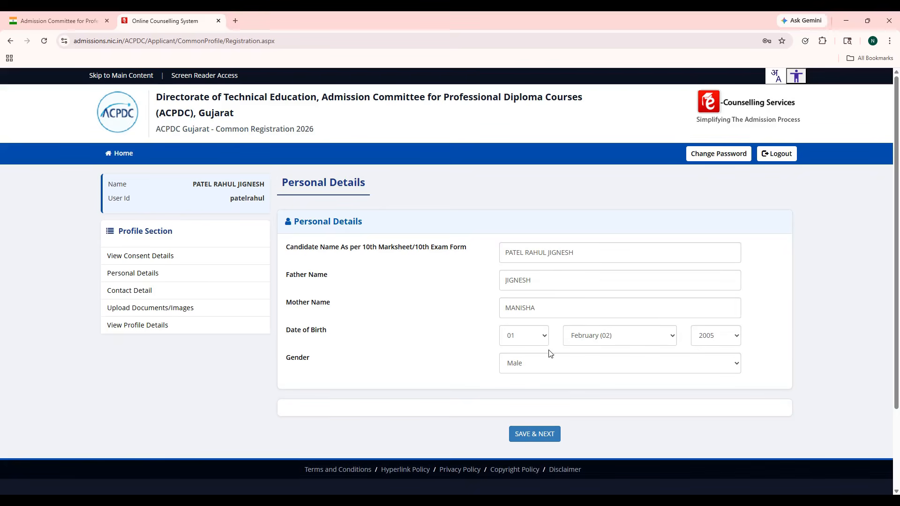
left_click(542, 434)
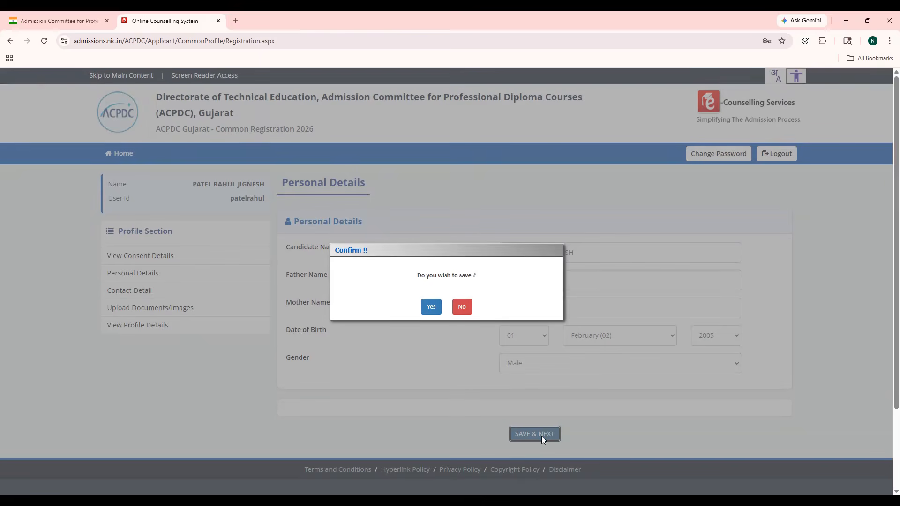
left_click(431, 307)
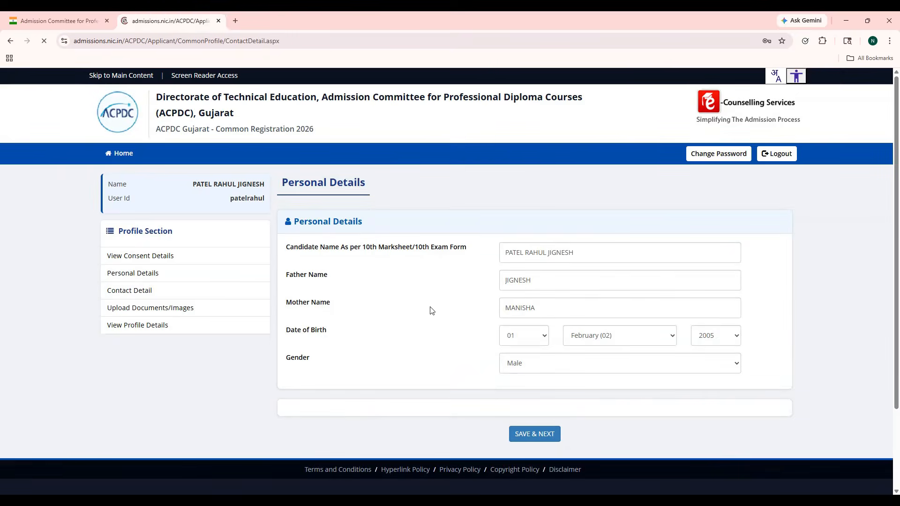
Step: Enter the premise and sub locality of the correspondence address
left_click(399, 260)
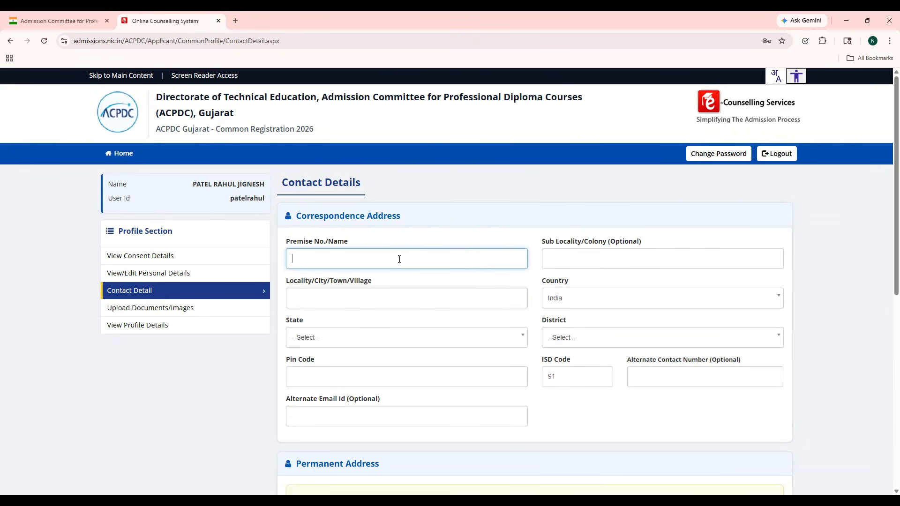
type("ACPC BUILDING")
key("Tab")
type("LD")
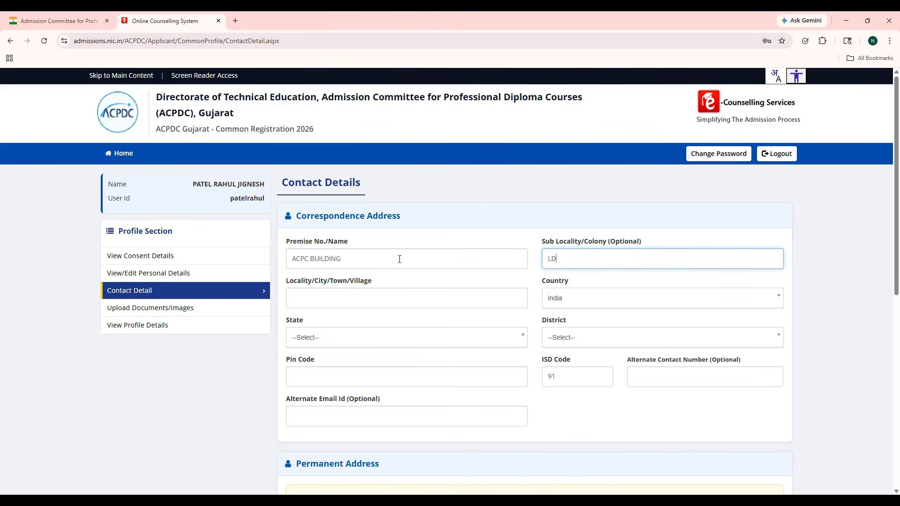
type(" COLLEGE OF ENGINEERING")
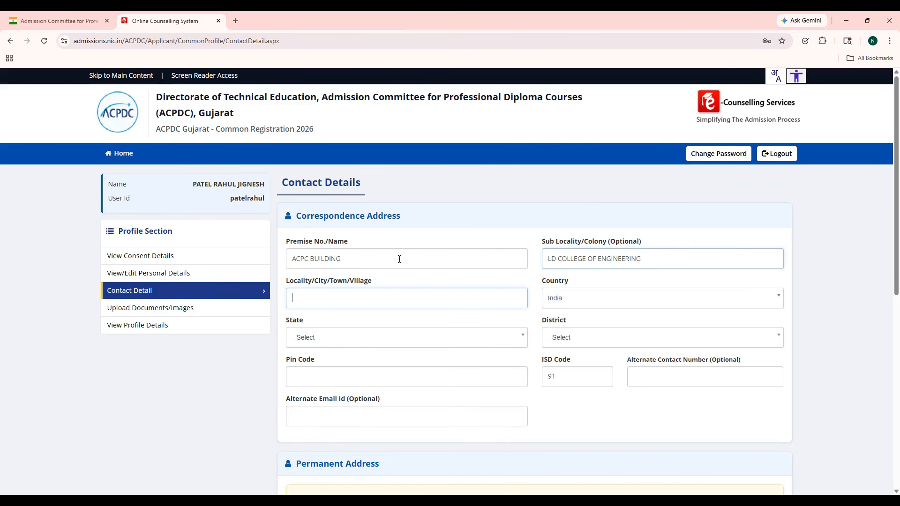
type("A")
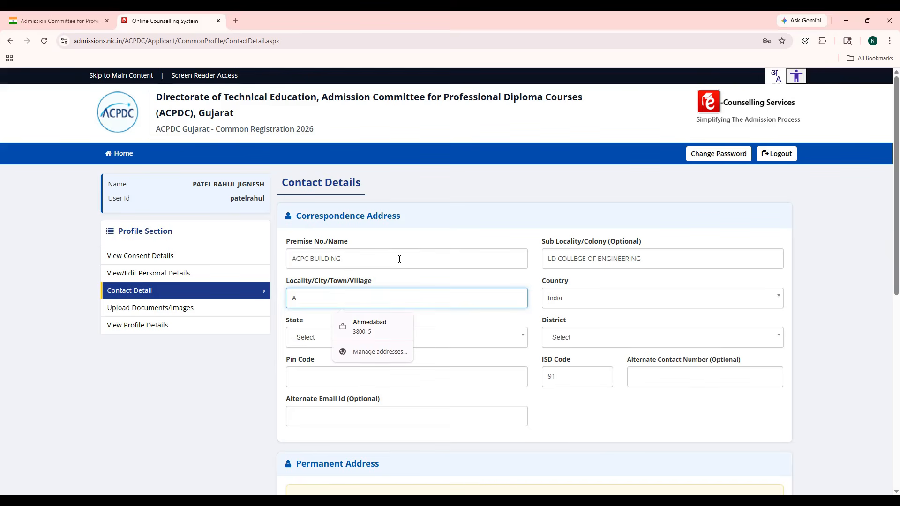
type("HMEDABAD")
Step: Choose Gujarat as state and Ahmedabad as district, then enter the pin code
left_click(520, 338)
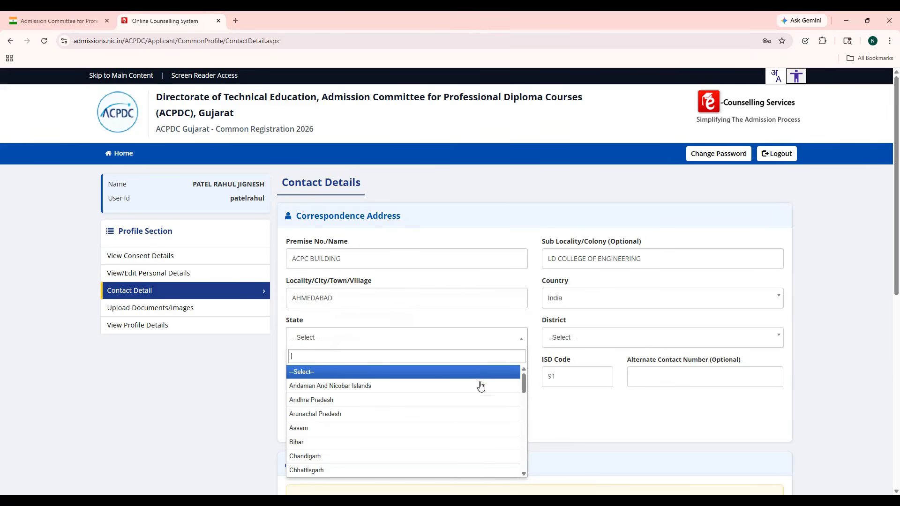
scroll(466, 423, "down", 3)
left_click(424, 400)
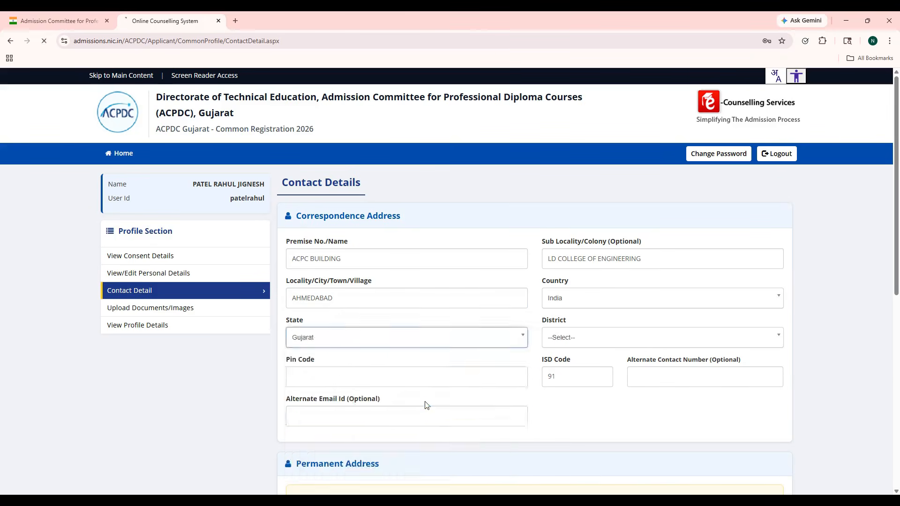
left_click(569, 345)
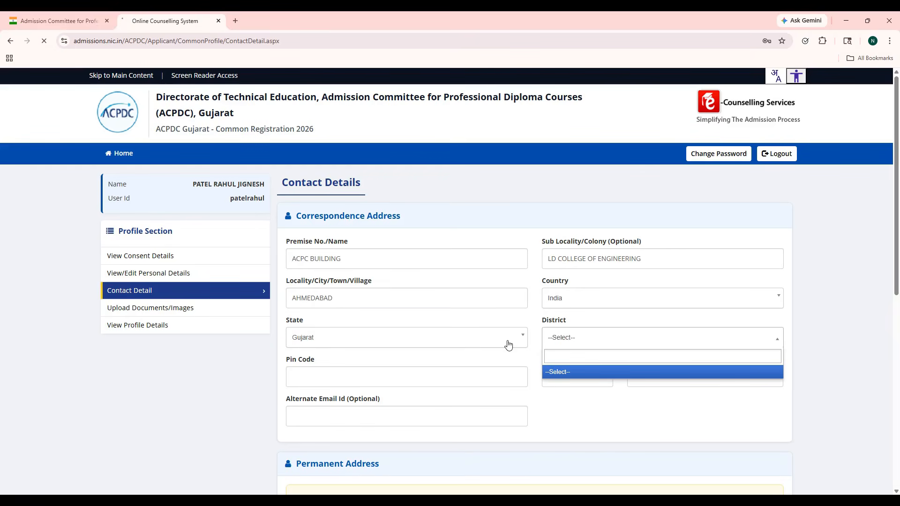
left_click(586, 333)
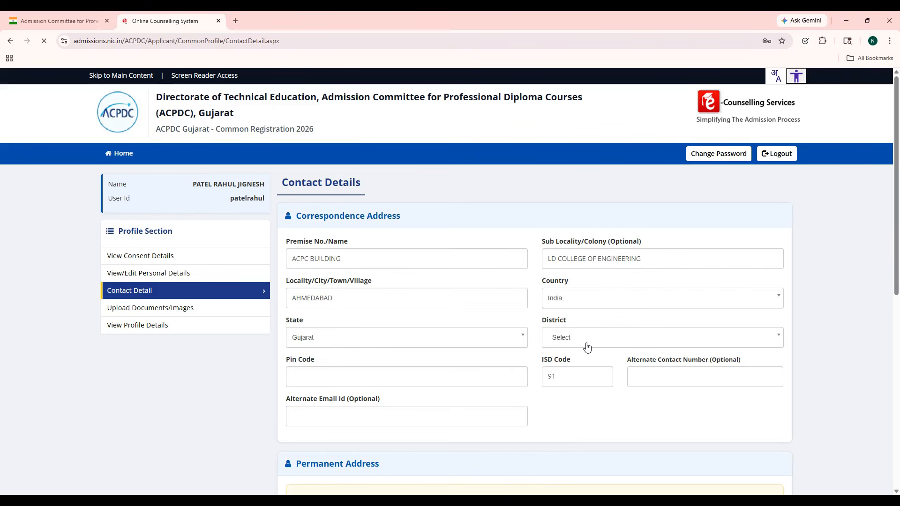
left_click(587, 346)
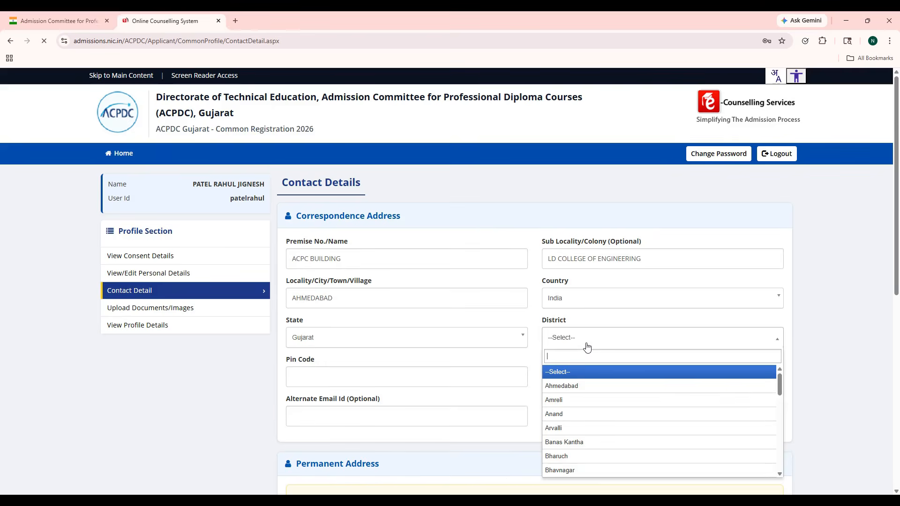
left_click(582, 382)
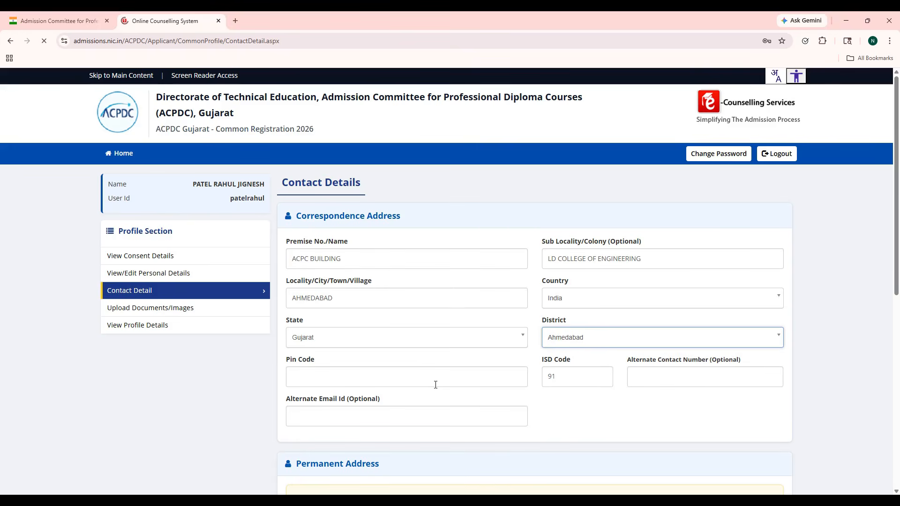
left_click(375, 371)
type("380015")
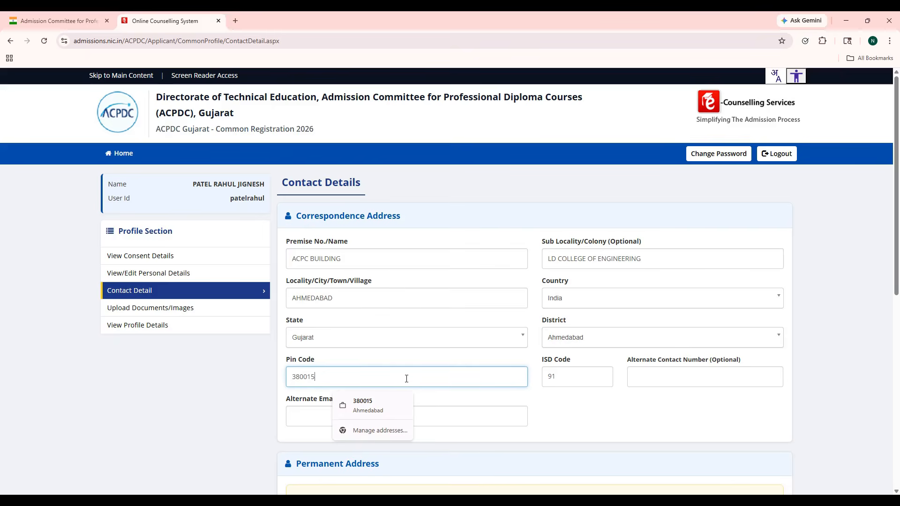
Step: Tick 'Same As Correspondence Address' for the permanent address and SAVE & NEXT
left_click(455, 410)
scroll(457, 410, "down", 2)
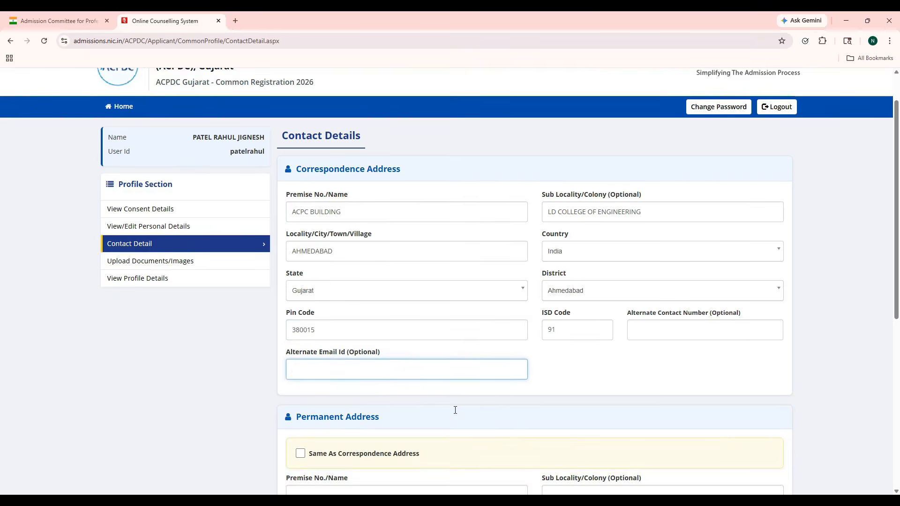
key("shift+Tab")
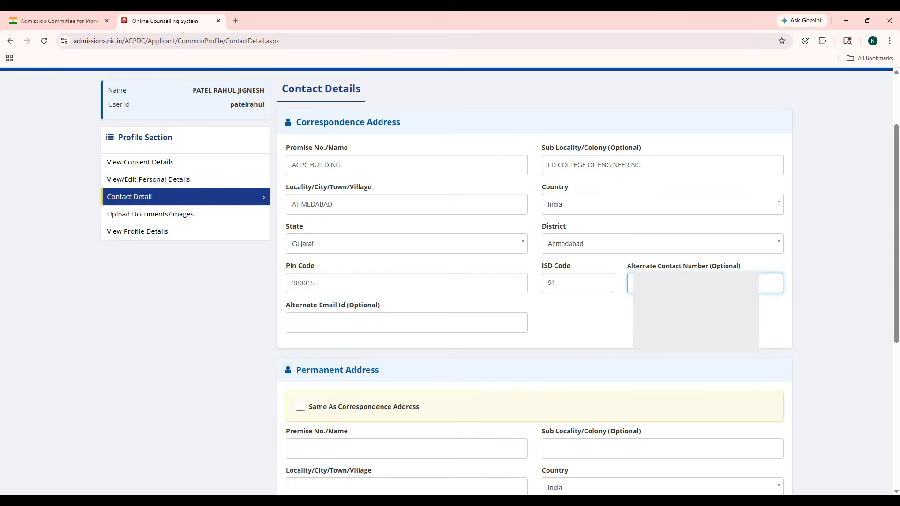
left_click(473, 323)
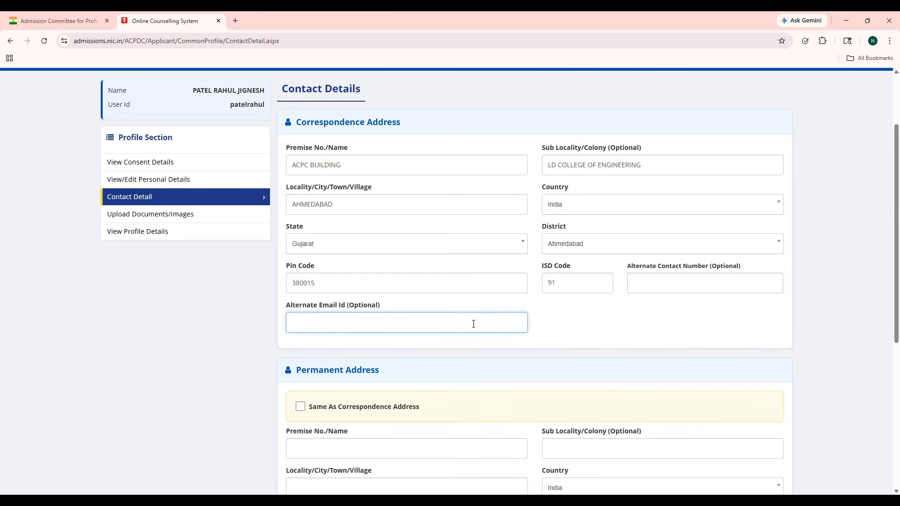
scroll(473, 323, "down", 1)
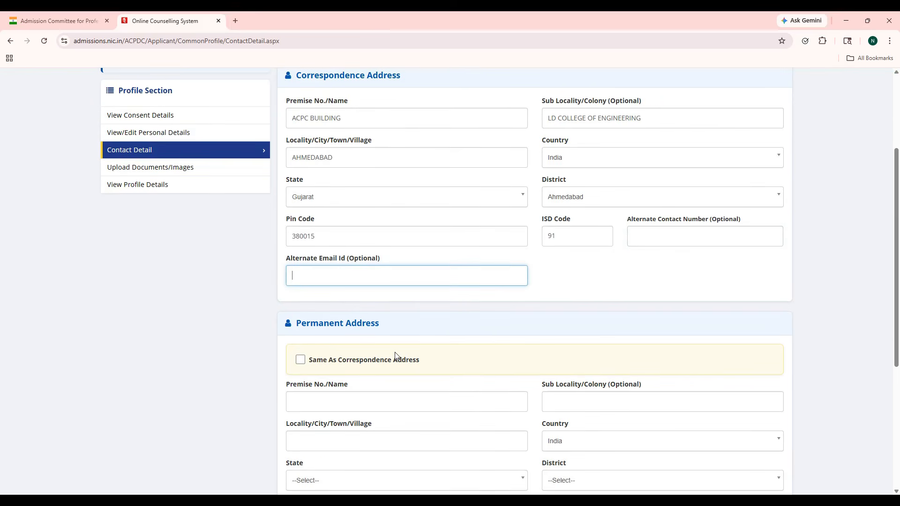
scroll(397, 357, "down", 1)
scroll(396, 357, "down", 2)
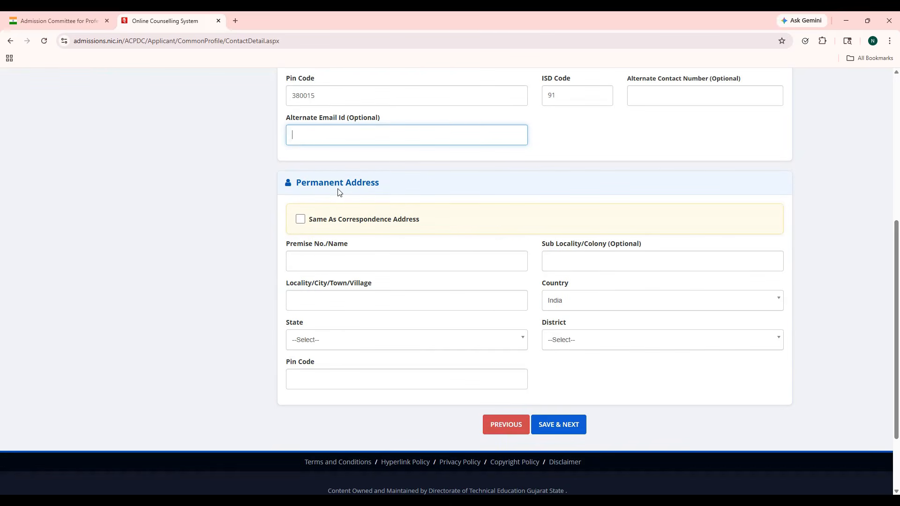
scroll(354, 192, "up", 4)
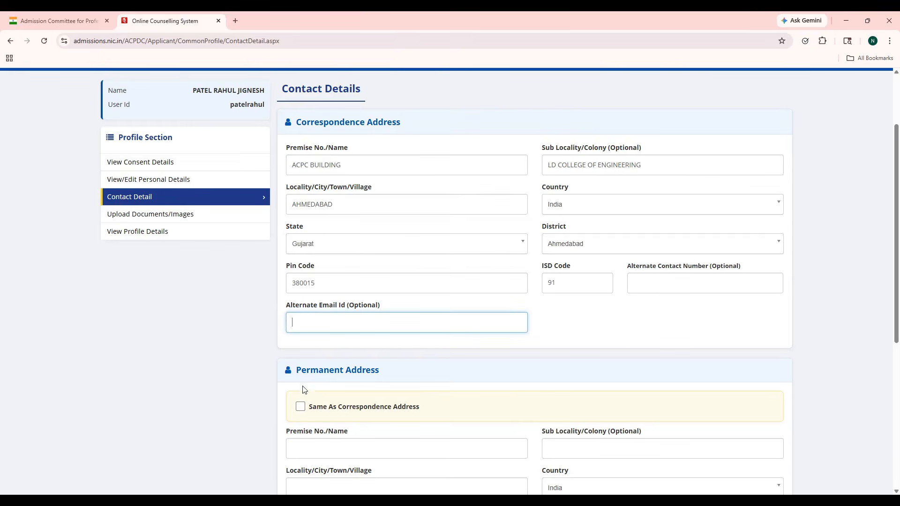
scroll(302, 411, "down", 2)
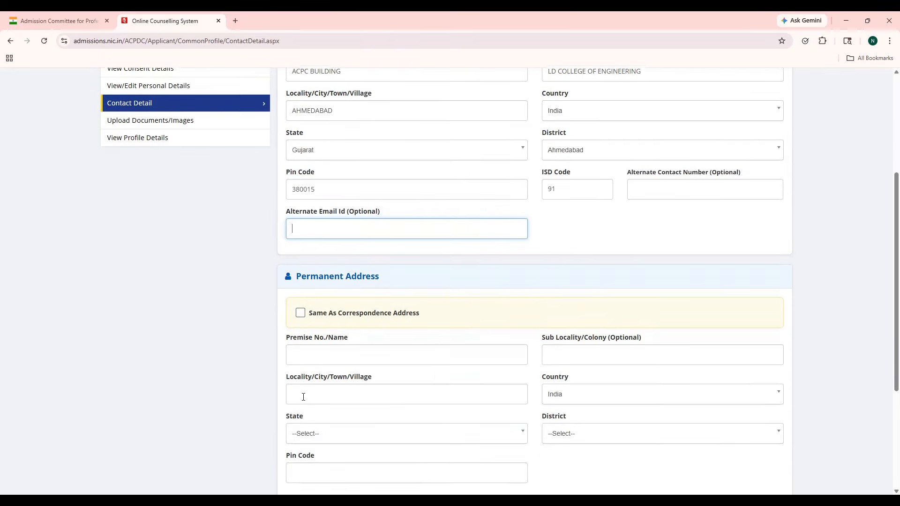
left_click(300, 313)
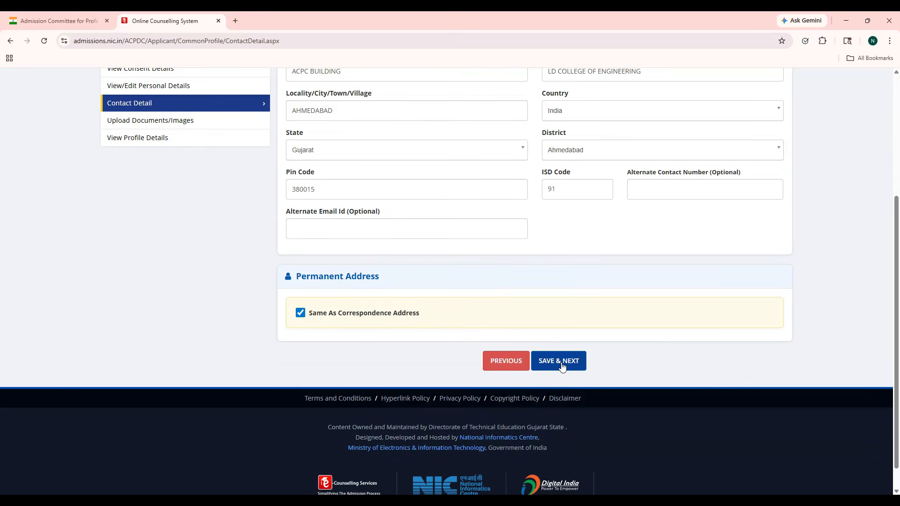
left_click(562, 367)
Step: Confirm the saved contact details and upload the passport photograph
left_click(435, 310)
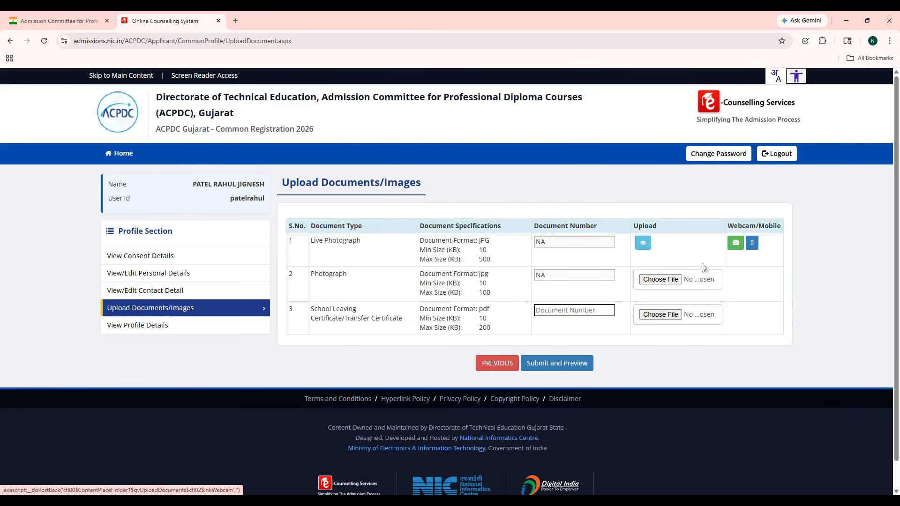
left_click(661, 280)
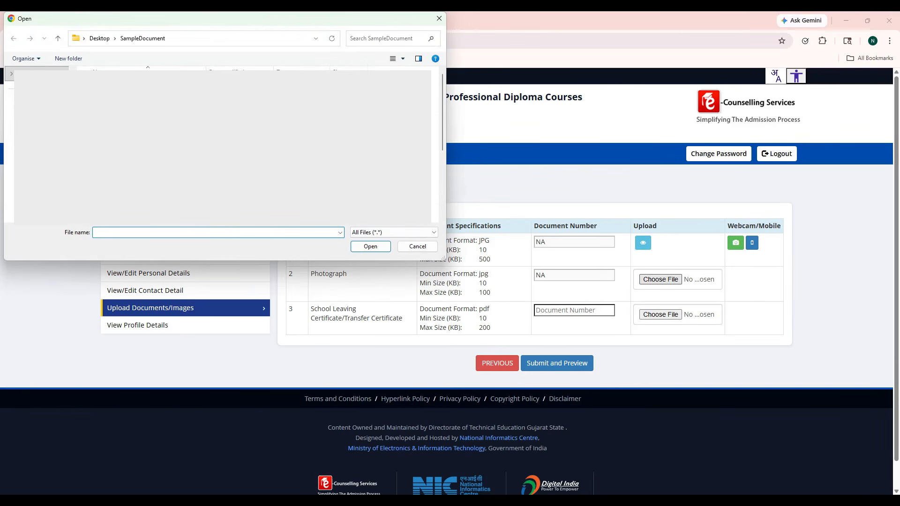
key("ctrl+v")
key("Return")
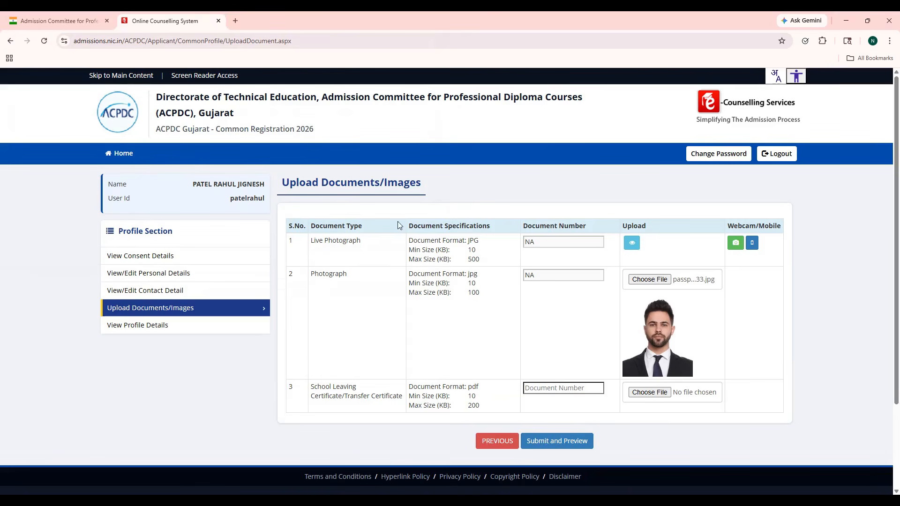
Step: Attach Test1.pdf as the school leaving certificate with document number 1, then submit for preview
left_click(580, 388)
type("1")
left_click(658, 397)
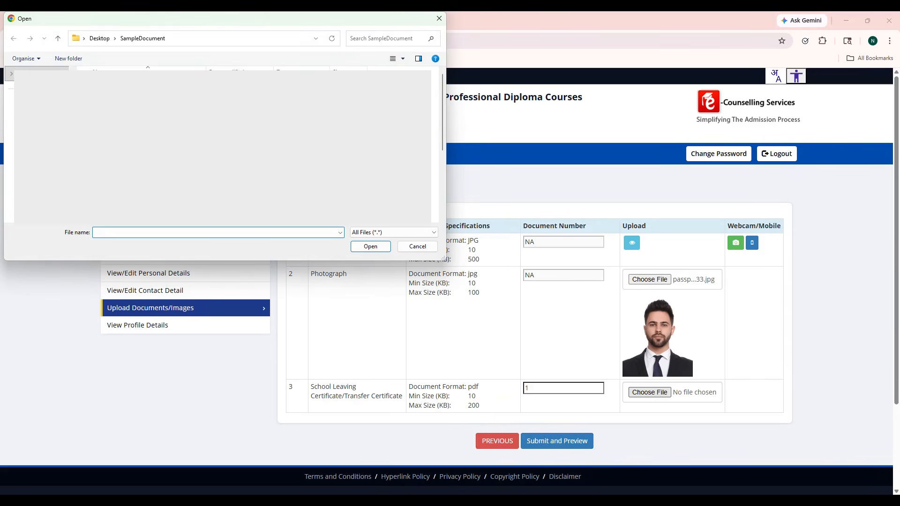
type("Test1.pdf")
key("Return")
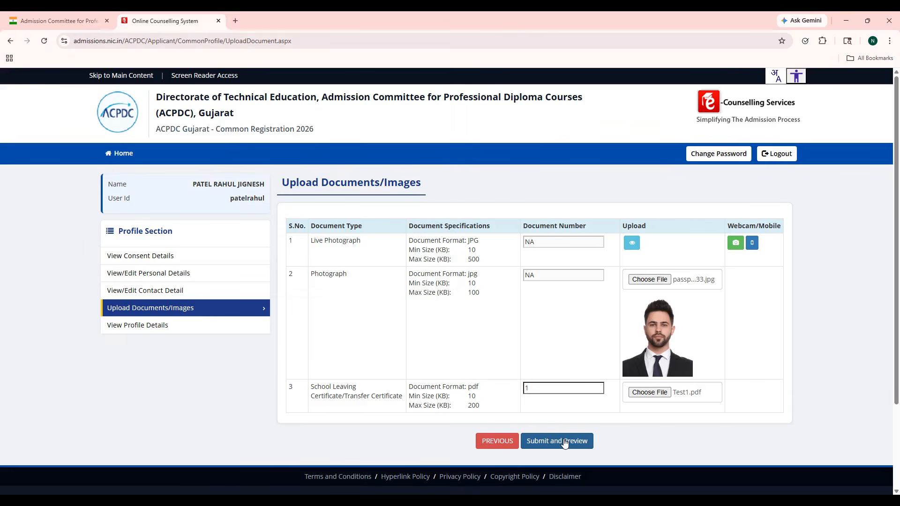
left_click(565, 443)
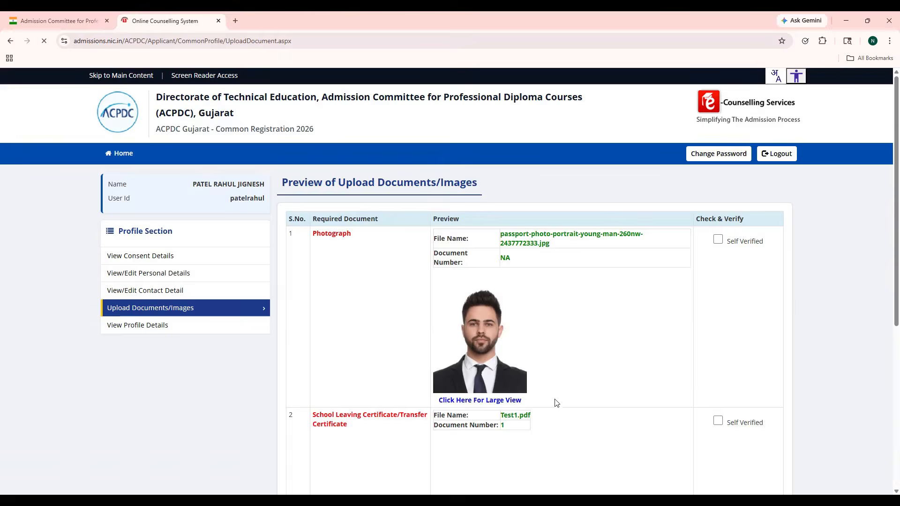
Step: Mark the photograph and school leaving certificate as Self Verified, then save and confirm
left_click(719, 241)
left_click(717, 421)
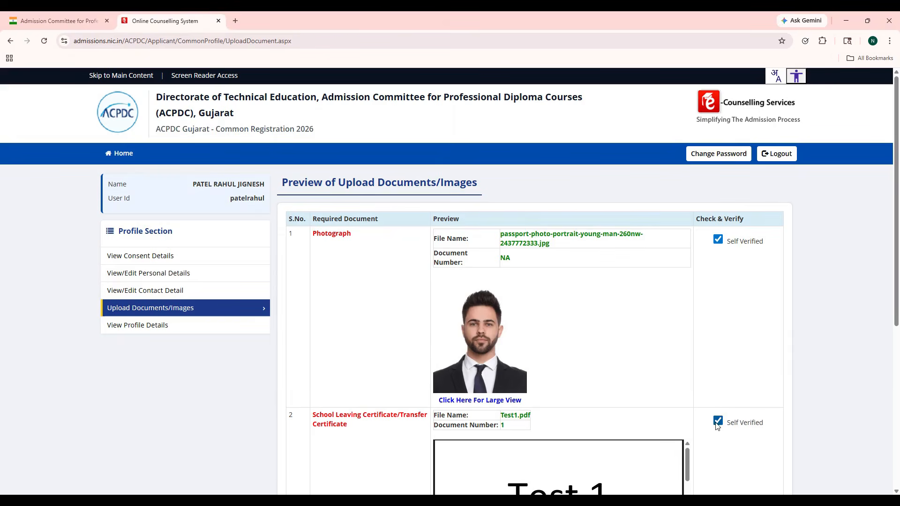
scroll(666, 427, "down", 3)
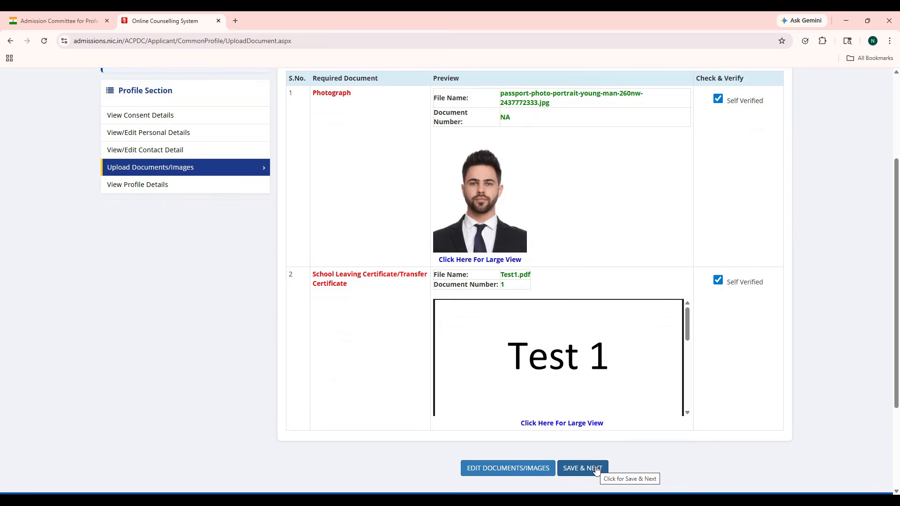
left_click(595, 469)
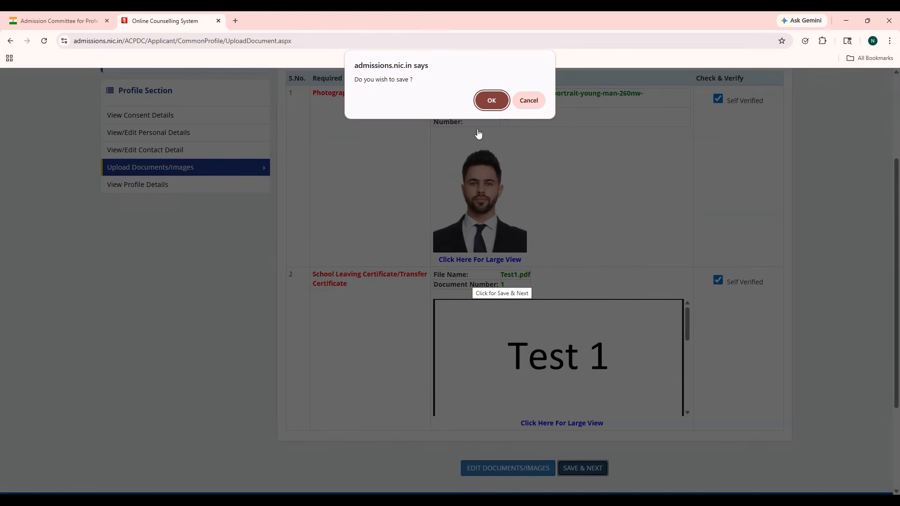
left_click(490, 100)
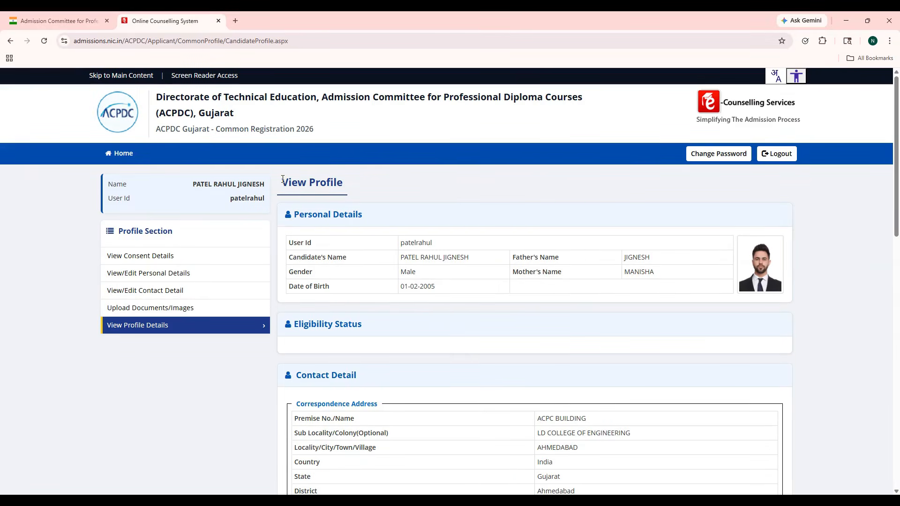
Step: Scroll through the View Profile page and return to the Home dashboard
scroll(401, 257, "down", 5)
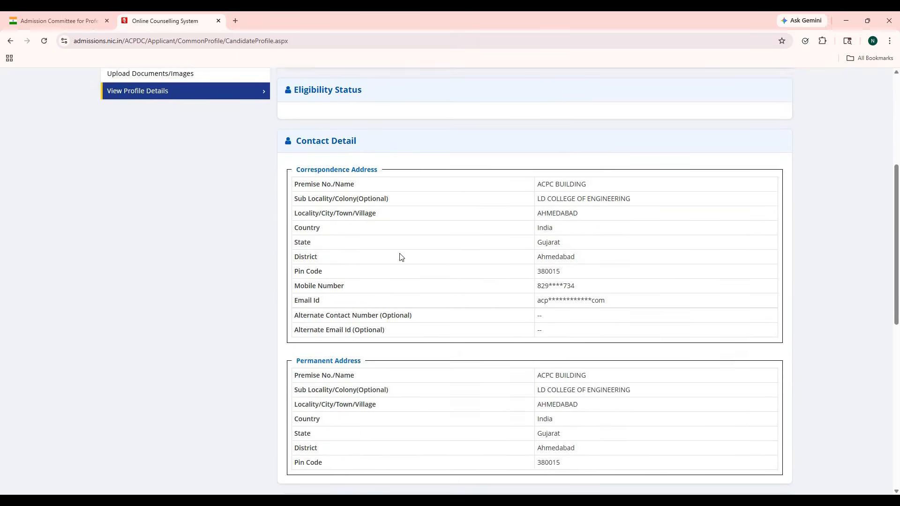
scroll(400, 256, "down", 5)
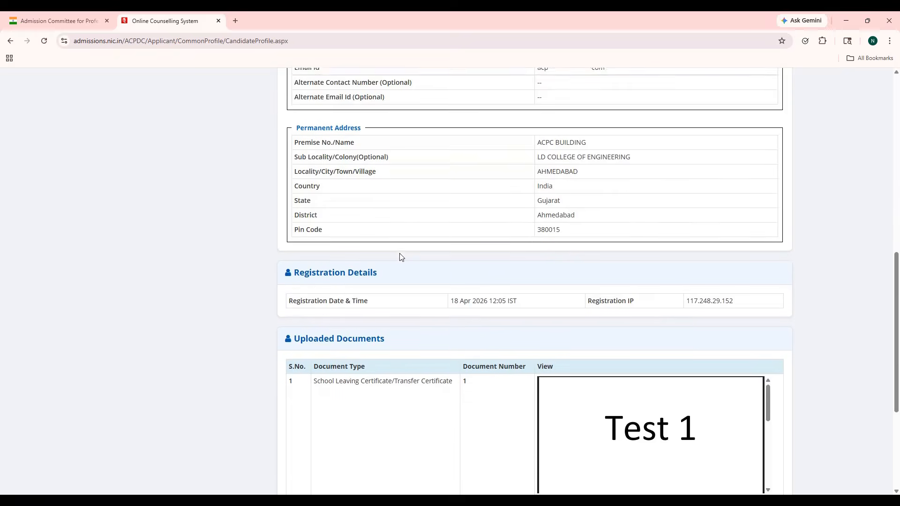
scroll(401, 257, "down", 5)
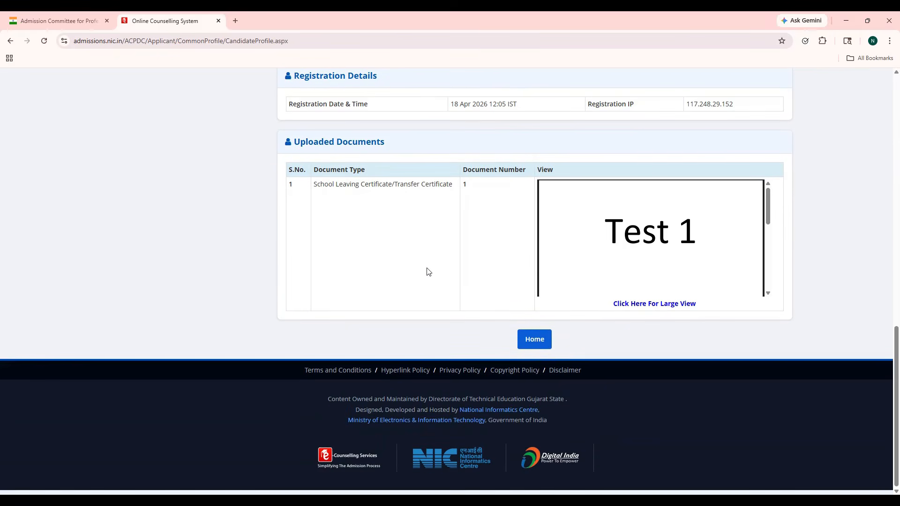
left_click(526, 343)
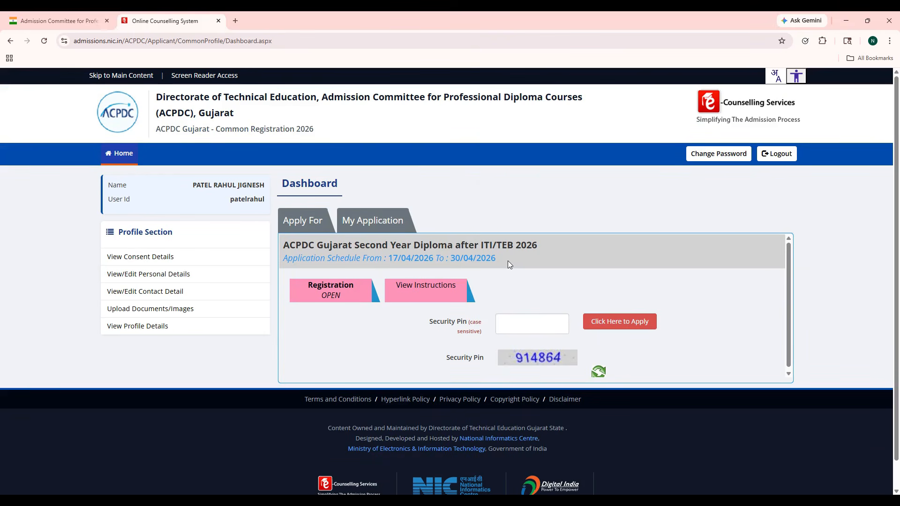
Step: Enter the security pin and apply for Second Year Diploma after ITI/TEB 2026, proceeding in the confirmation
left_click(523, 330)
type("9")
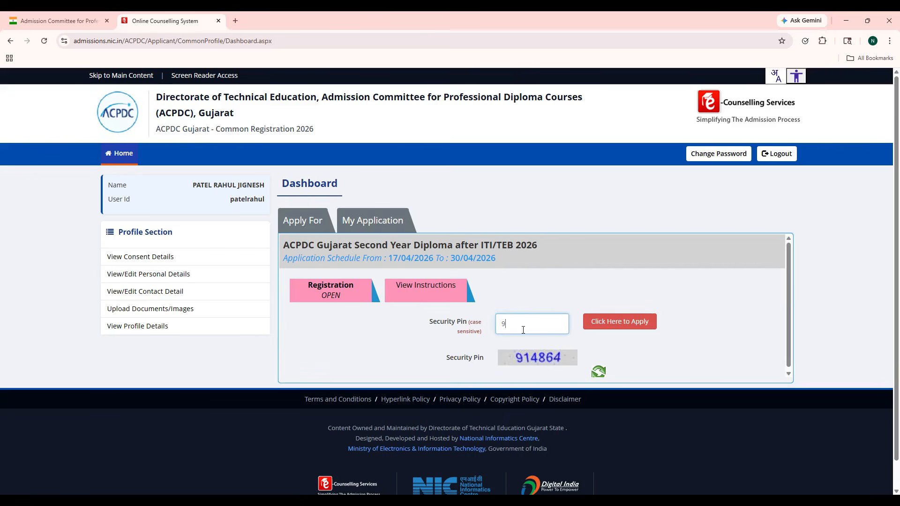
type("14864")
left_click(602, 326)
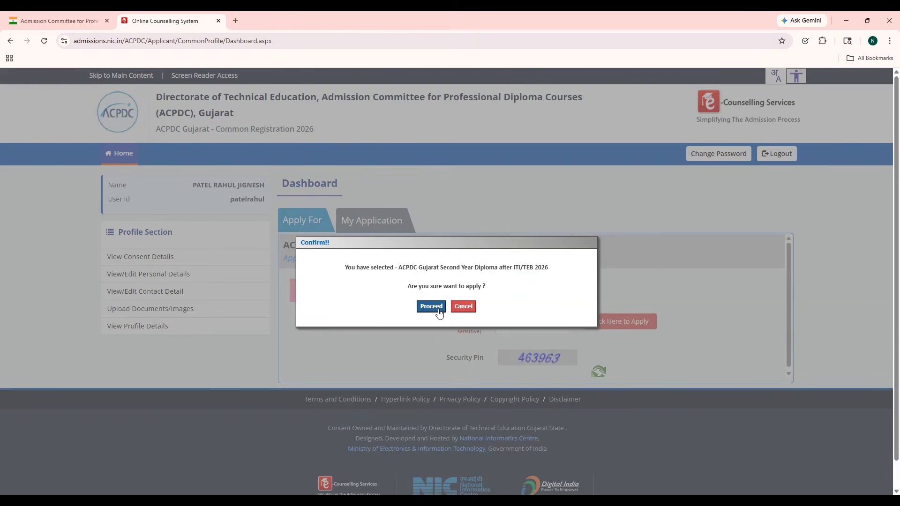
left_click_drag(343, 270, 556, 272)
left_click(544, 293)
left_click(431, 307)
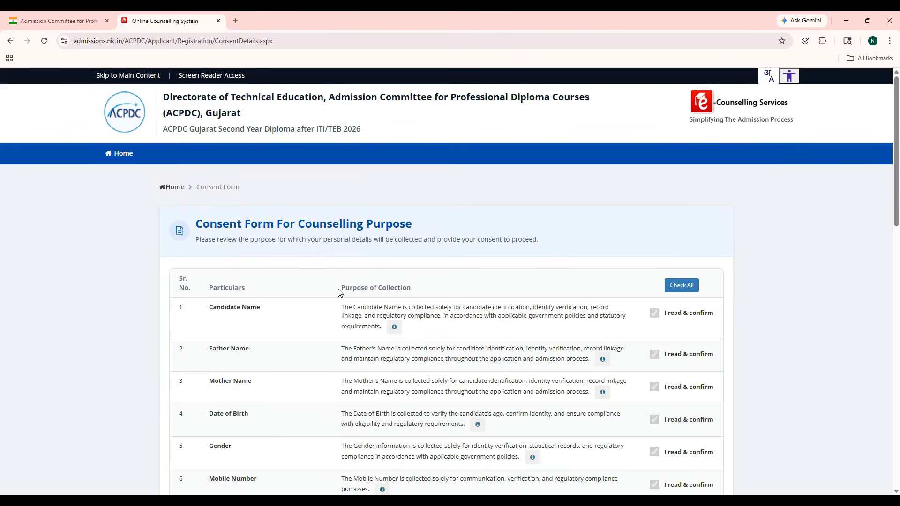
Step: Review the consent form and tick all 21 consent items with Check All
scroll(338, 292, "down", 2)
scroll(338, 291, "down", 3)
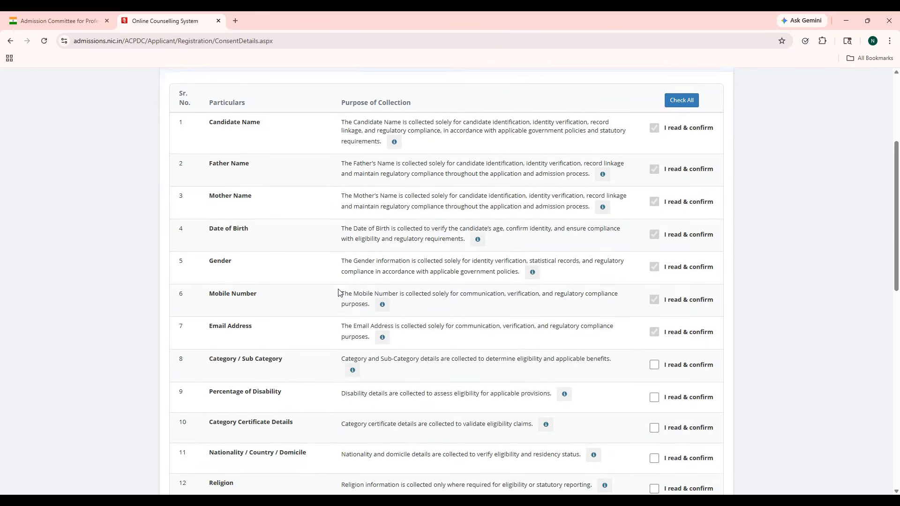
scroll(340, 291, "down", 3)
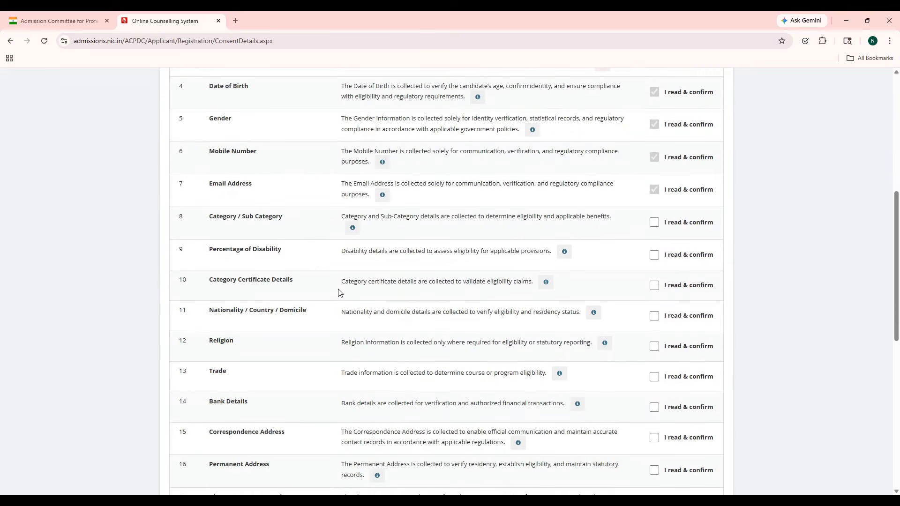
scroll(339, 291, "down", 4)
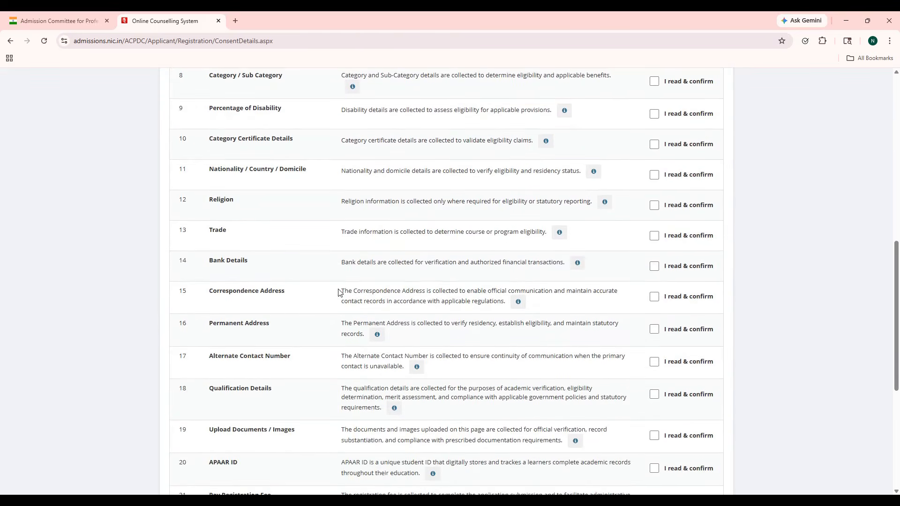
scroll(338, 292, "down", 2)
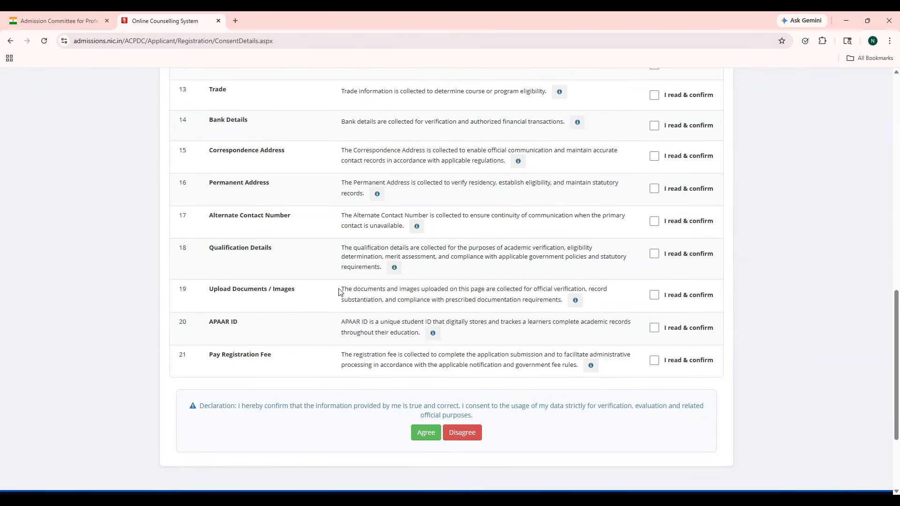
scroll(340, 292, "up", 1)
scroll(340, 292, "up", 12)
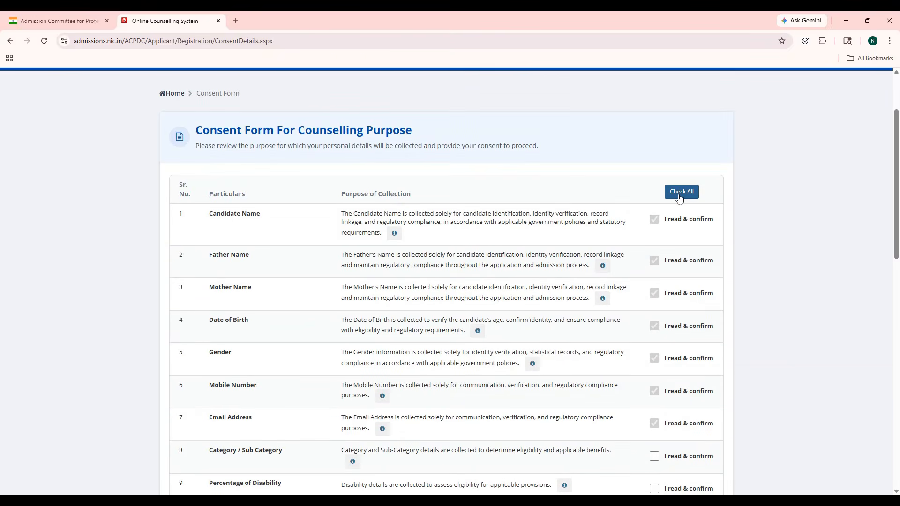
left_click(679, 198)
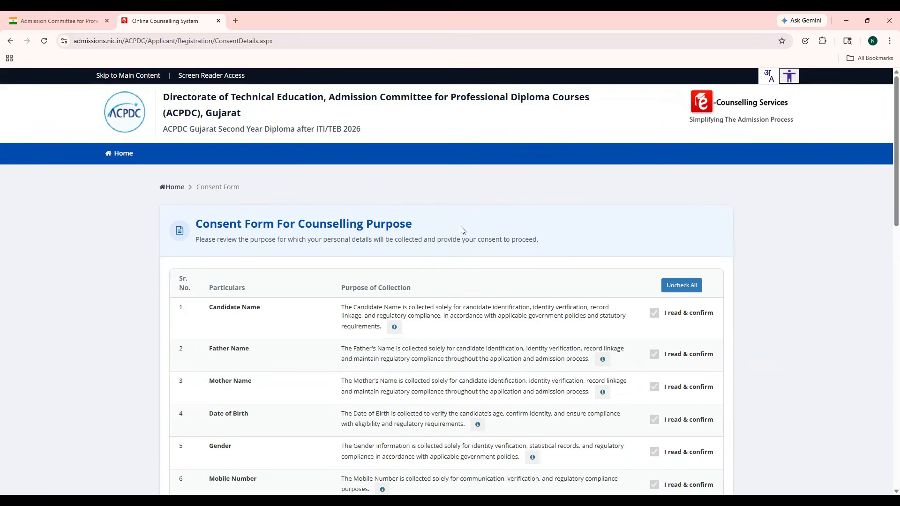
Step: Agree to the consent declaration and confirm saving it
scroll(435, 233, "down", 7)
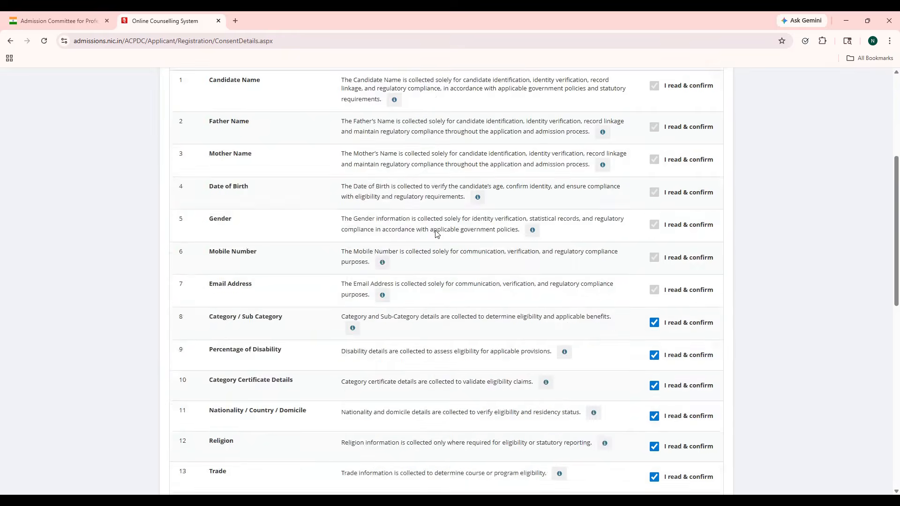
scroll(435, 233, "down", 6)
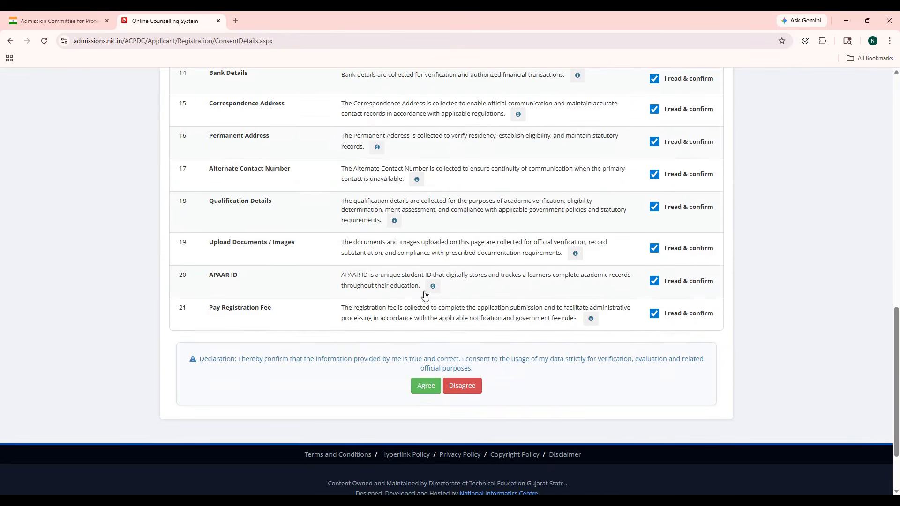
left_click(426, 386)
left_click(433, 298)
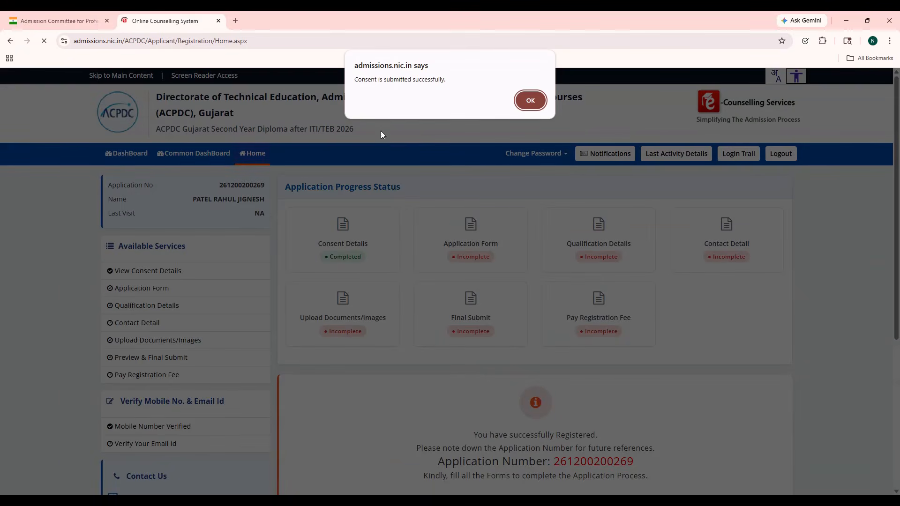
Step: Dismiss the consent message, note the application number, and go to the Application Form
left_click(537, 103)
scroll(532, 199, "down", 3)
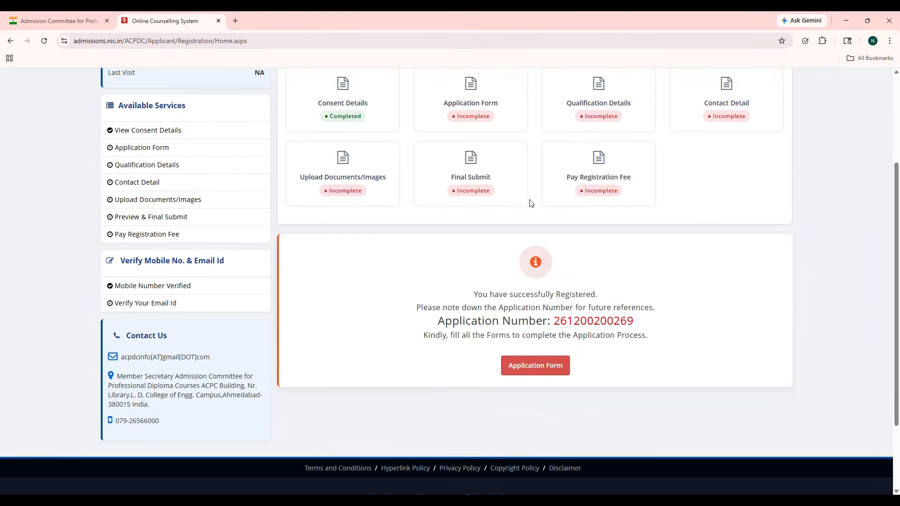
left_click_drag(434, 328, 652, 328)
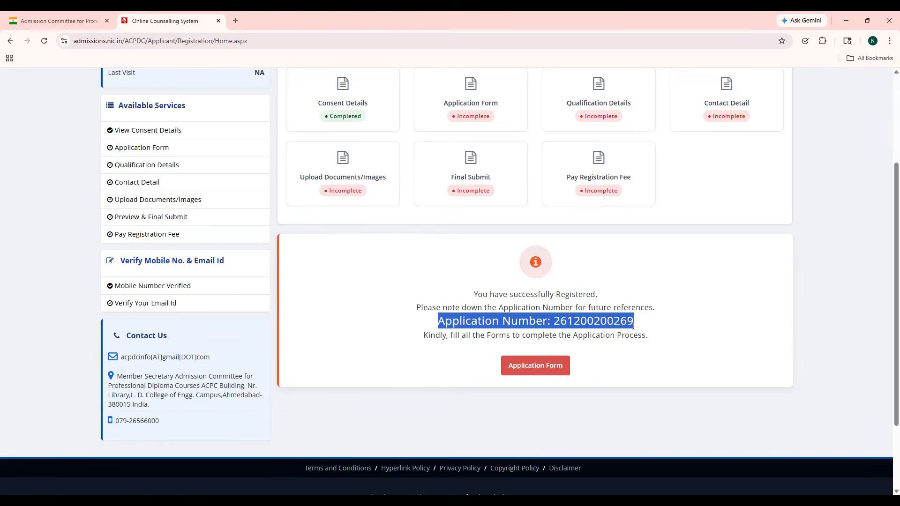
left_click(633, 325)
scroll(259, 288, "up", 3)
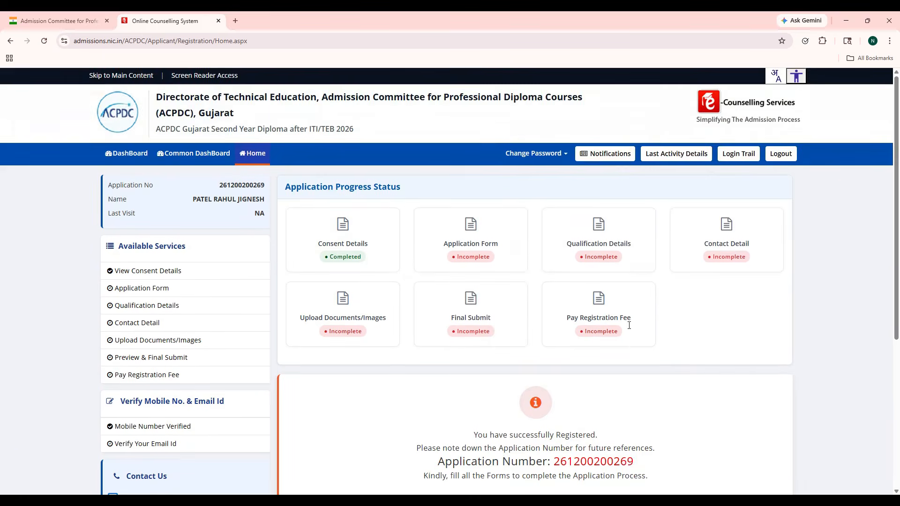
left_click(234, 292)
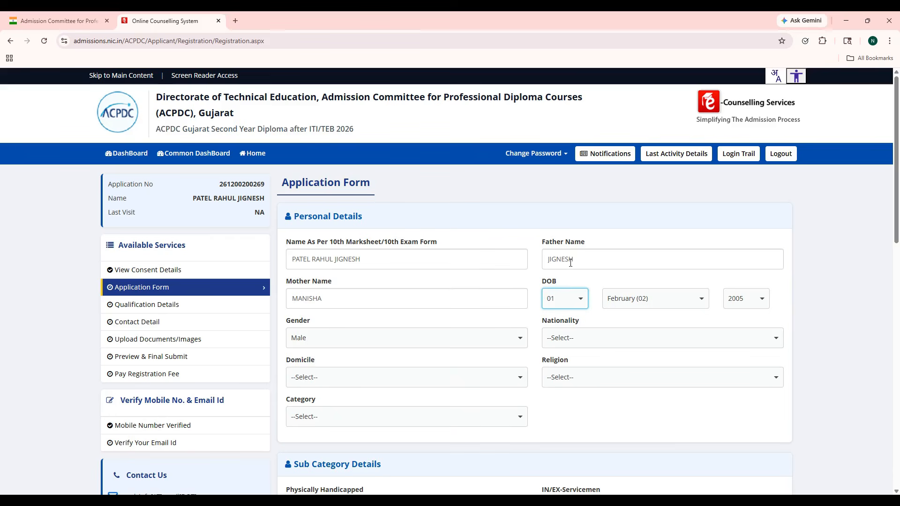
Step: Pick Indian nationality, Gujarat domicile, Other religion and General category from the Personal Details dropdowns
left_click(581, 341)
left_click(582, 370)
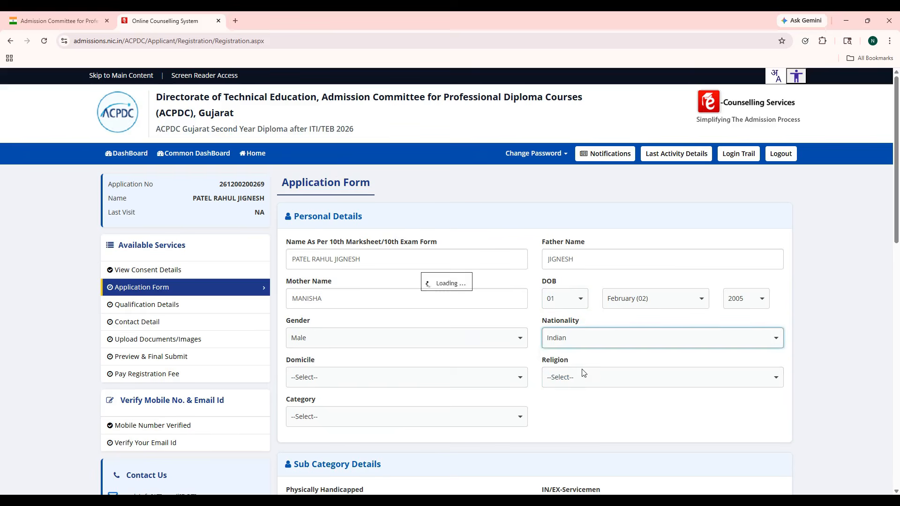
left_click(476, 379)
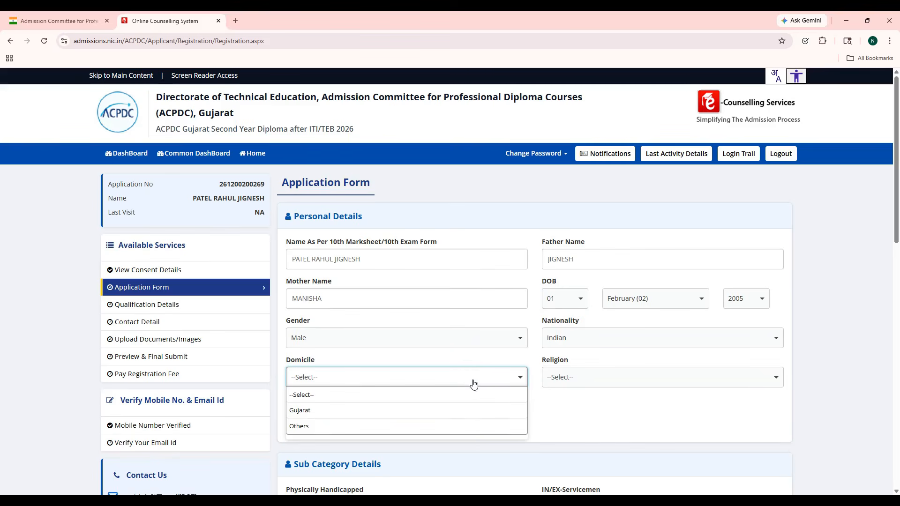
left_click(474, 413)
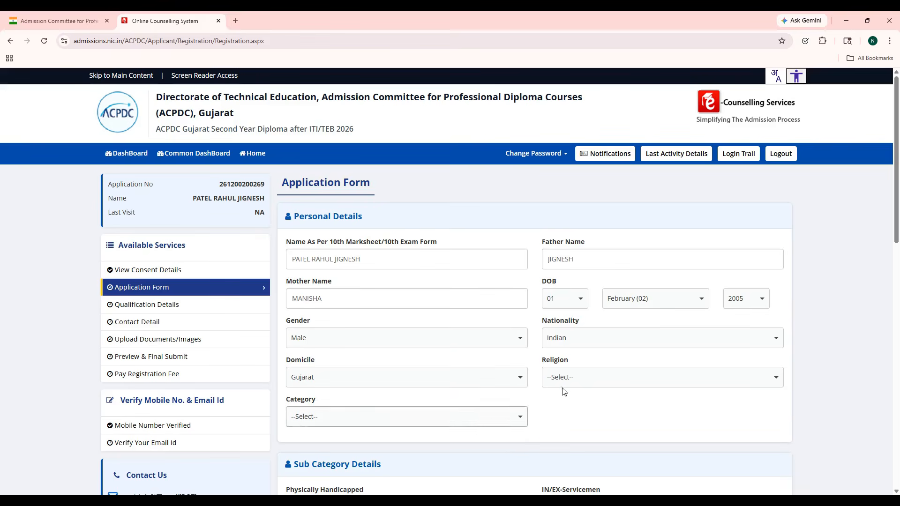
left_click(600, 379)
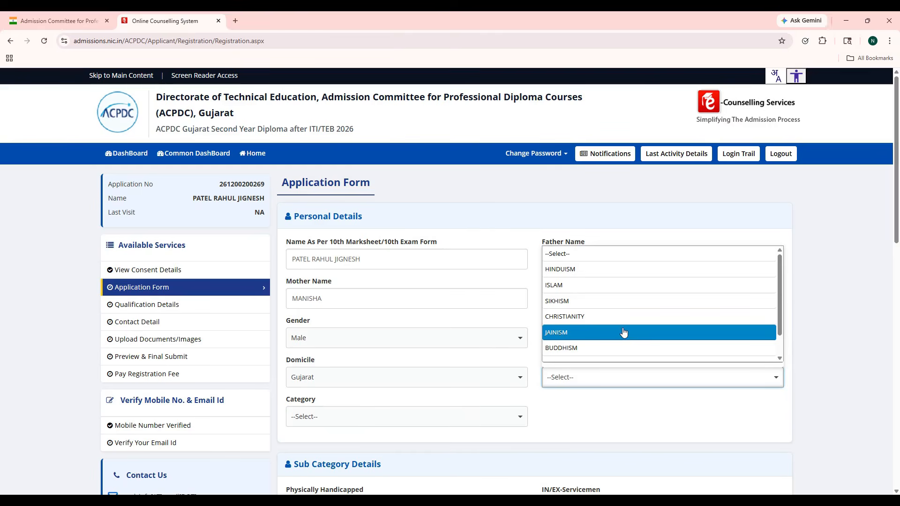
scroll(624, 332, "down", 1)
scroll(621, 338, "up", 1)
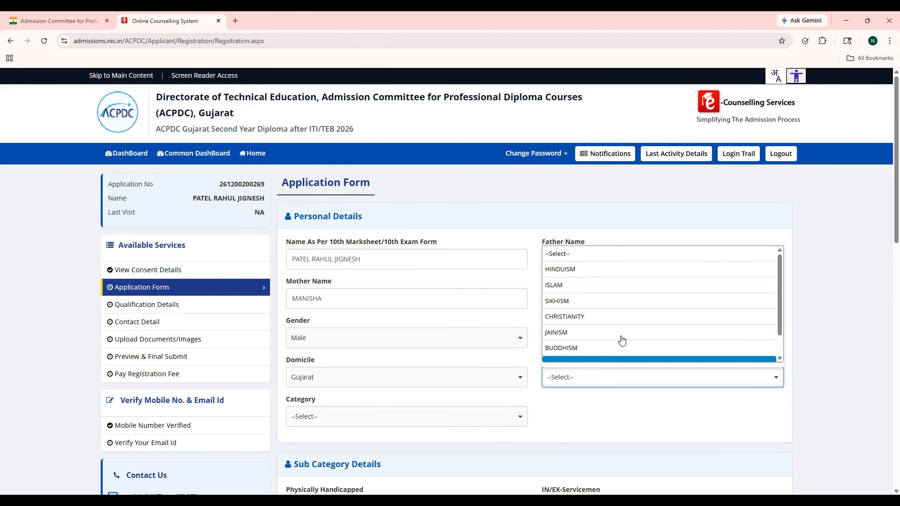
scroll(621, 339, "down", 1)
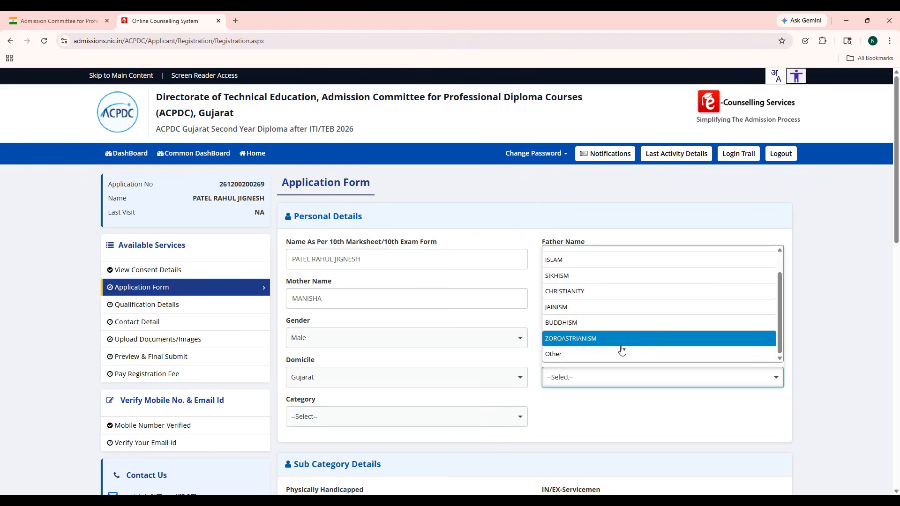
left_click(622, 351)
left_click(484, 423)
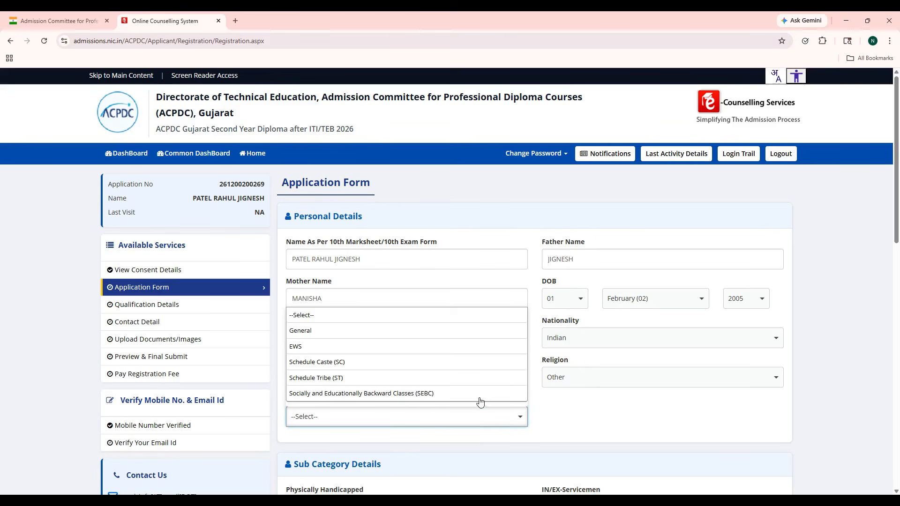
left_click(473, 336)
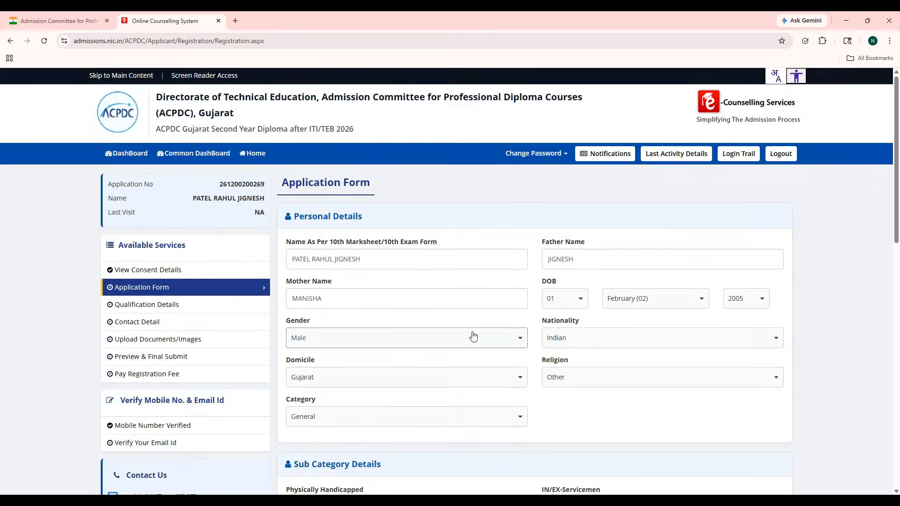
scroll(473, 335, "down", 5)
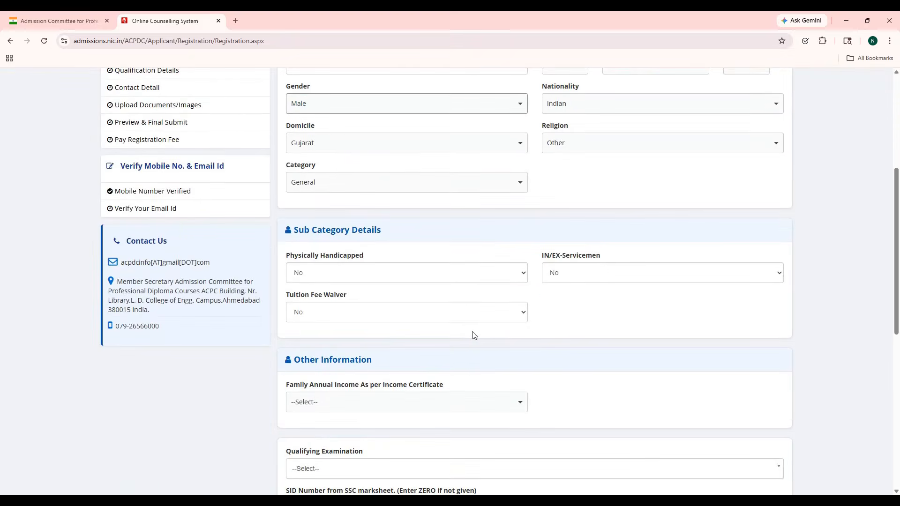
Step: Keep No for Physically Handicapped, IN/EX-Servicemen and Tuition Fee Waiver
left_click(439, 277)
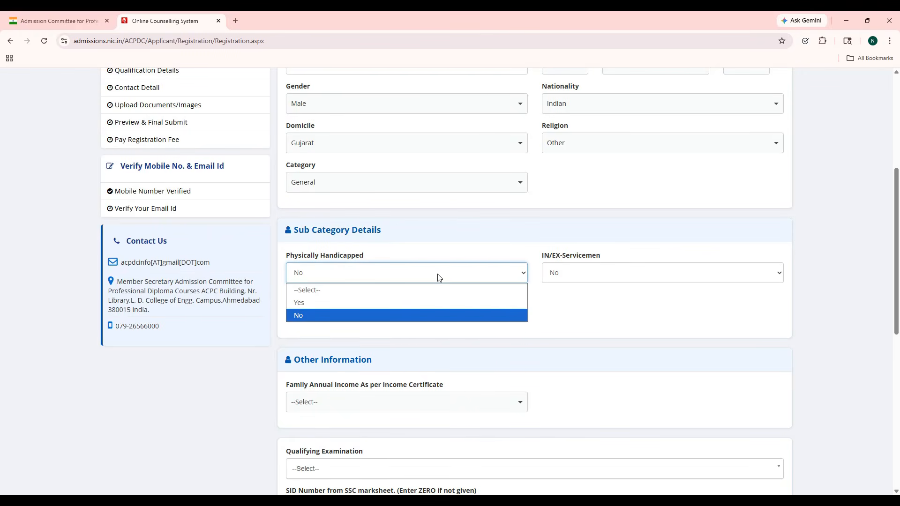
left_click(438, 278)
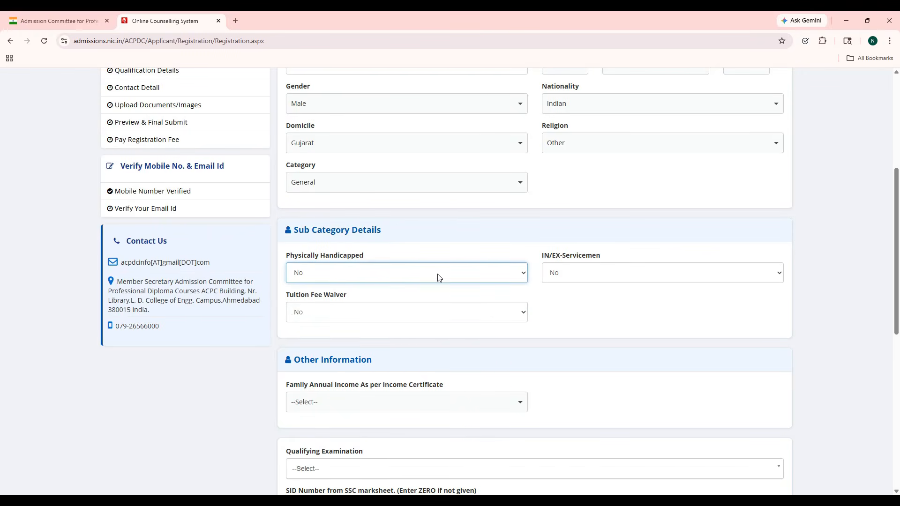
left_click(585, 271)
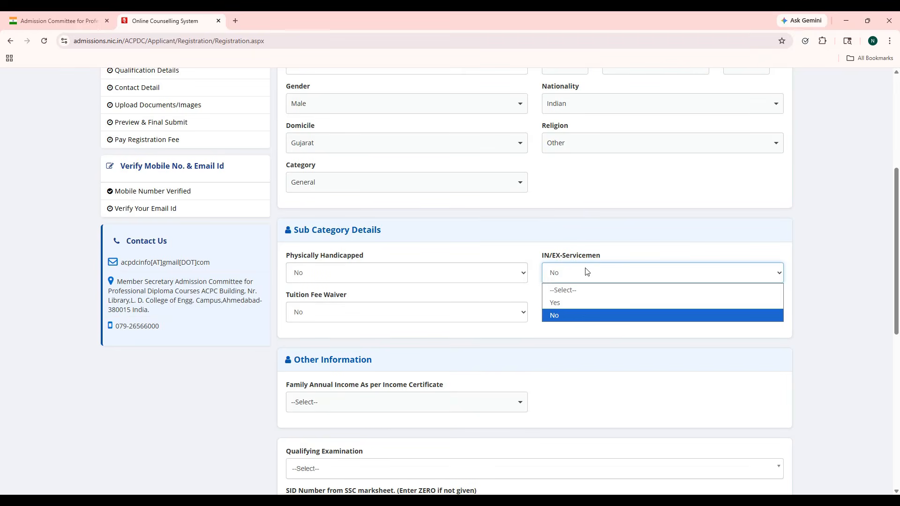
left_click(586, 271)
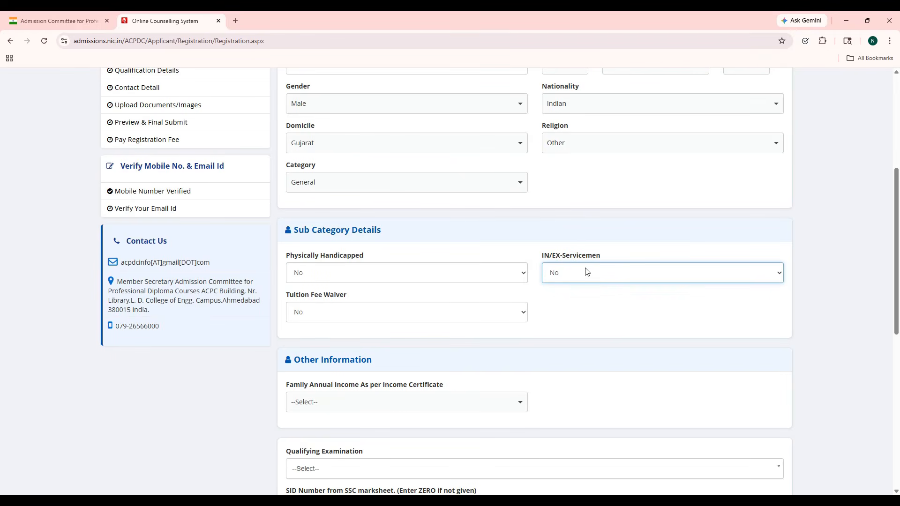
left_click(493, 316)
left_click(493, 317)
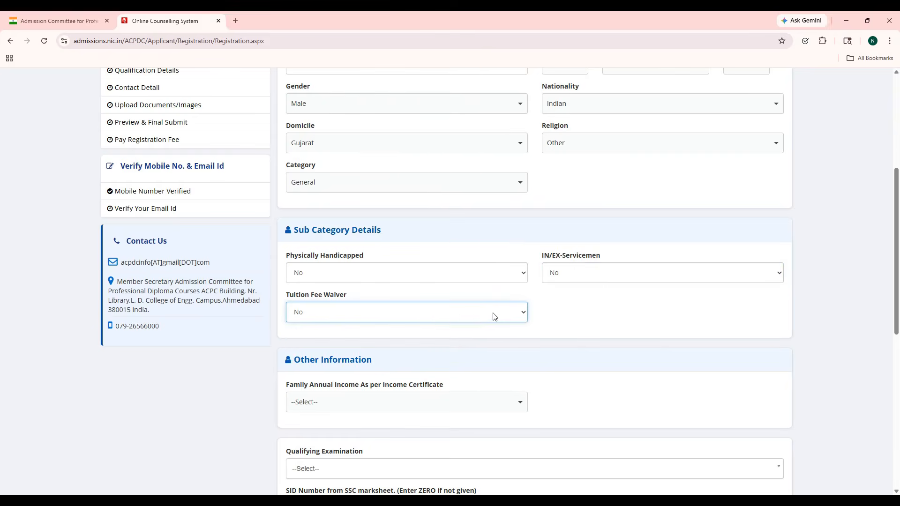
scroll(493, 316, "down", 2)
left_click(493, 317)
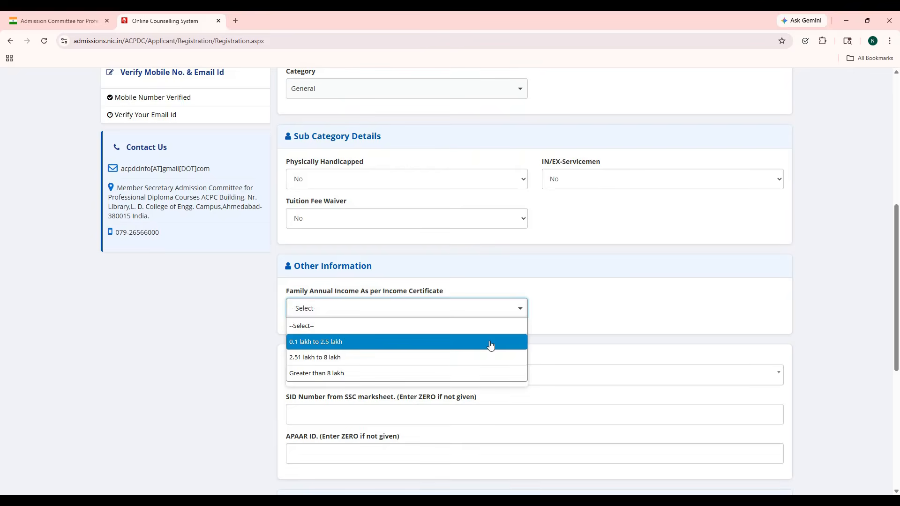
Step: Select family income 0.1–2.5 lakh and qualifying exam Passed 10th with ITI
left_click(490, 345)
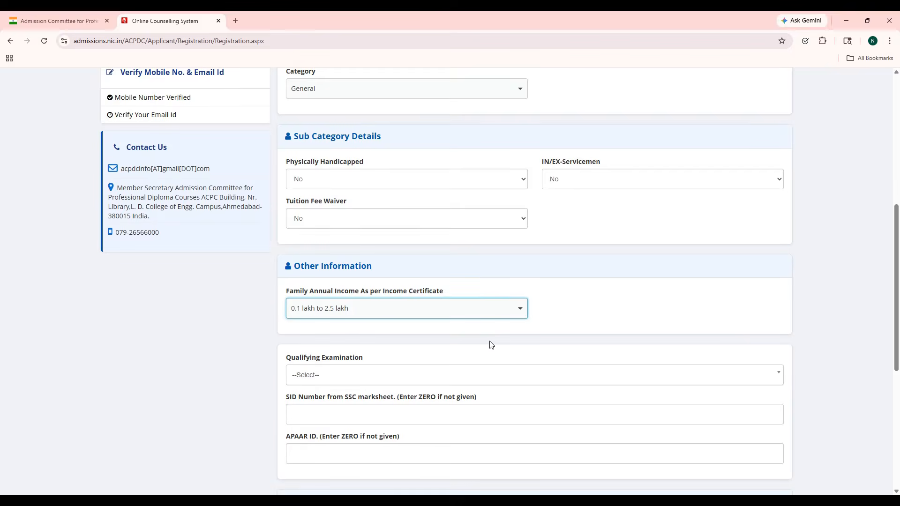
scroll(491, 345, "down", 2)
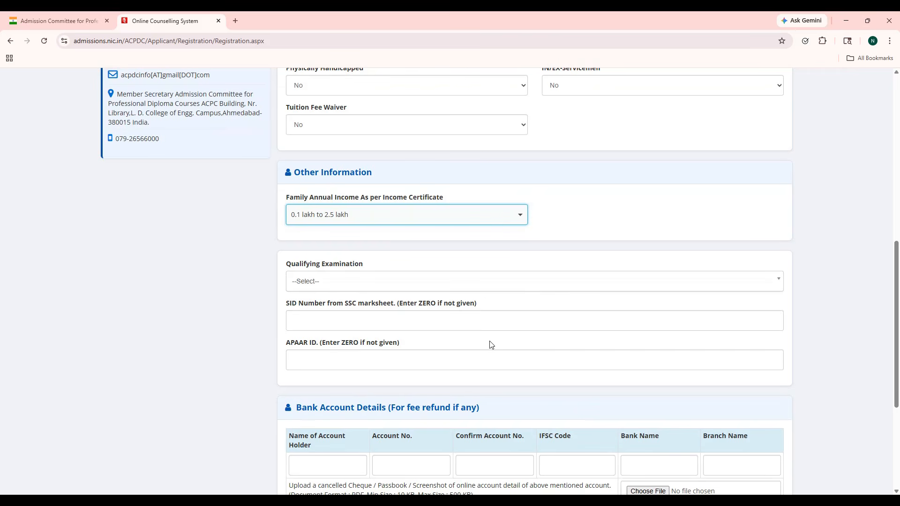
left_click(371, 287)
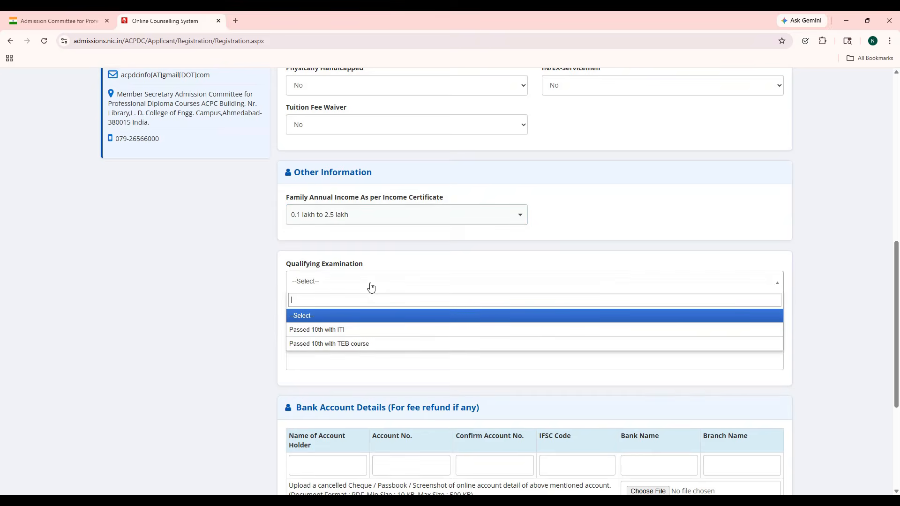
left_click(371, 333)
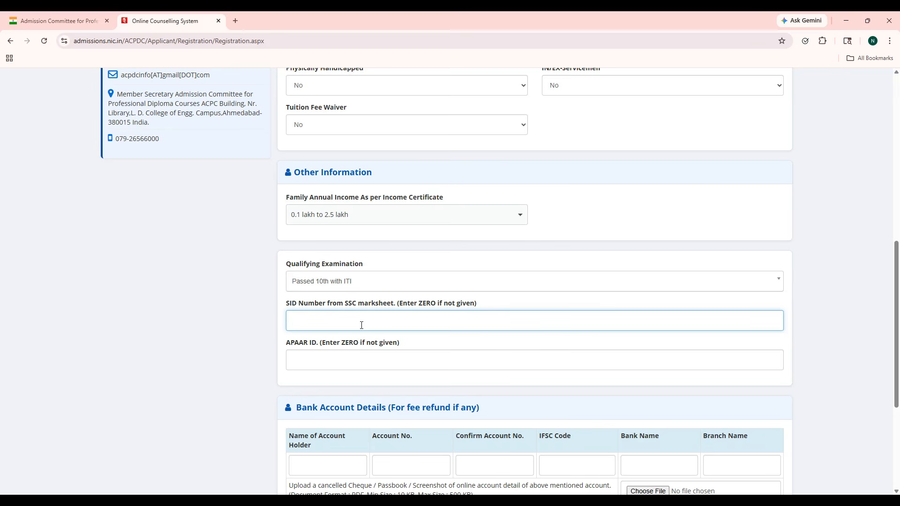
Step: Enter 0 as the SID Number and fill in the APAAR ID
type("0")
left_click(306, 360)
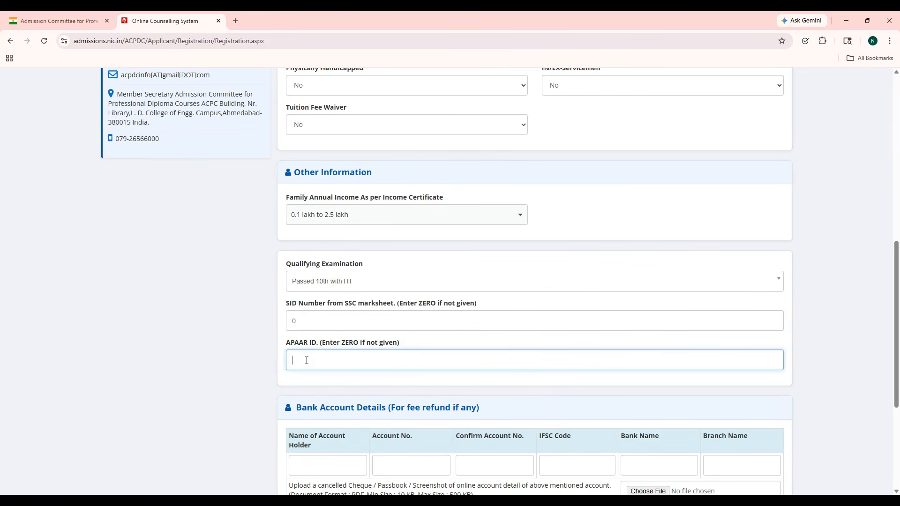
scroll(474, 352, "down", 1)
Step: Fill in the account holder's name, the account number twice, the IFSC code and bank SBI
scroll(475, 352, "down", 1)
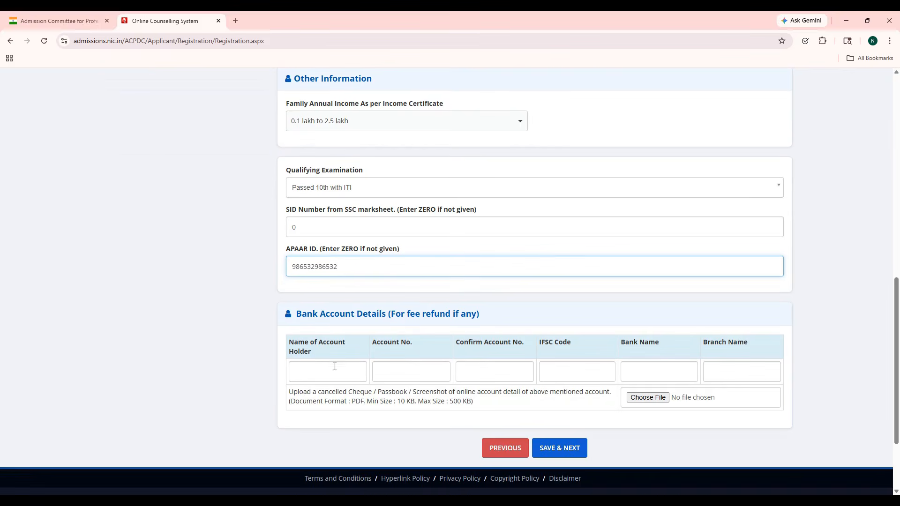
left_click(325, 375)
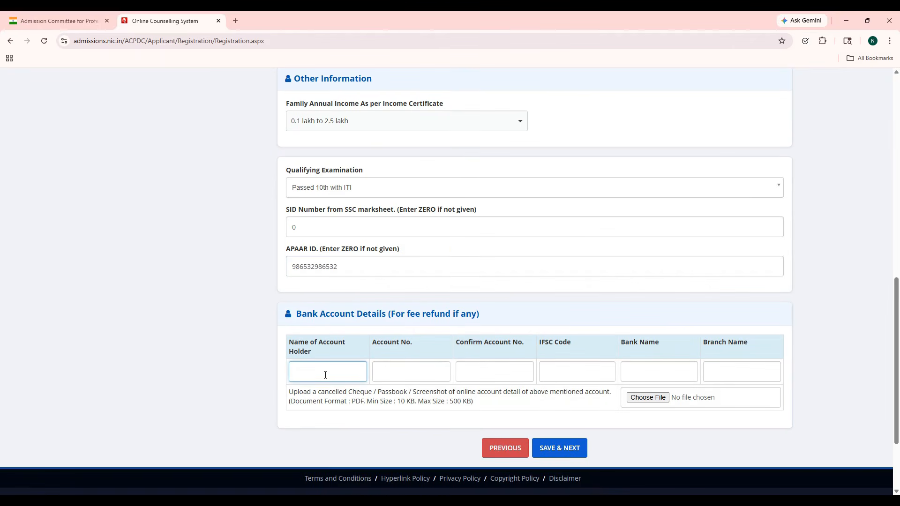
key("Tab")
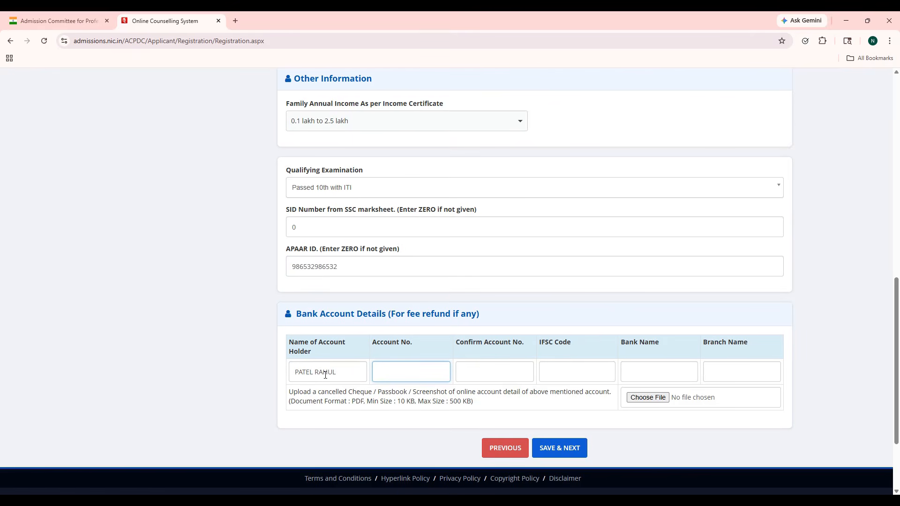
type("••••••••")
key("Tab")
type("12345678")
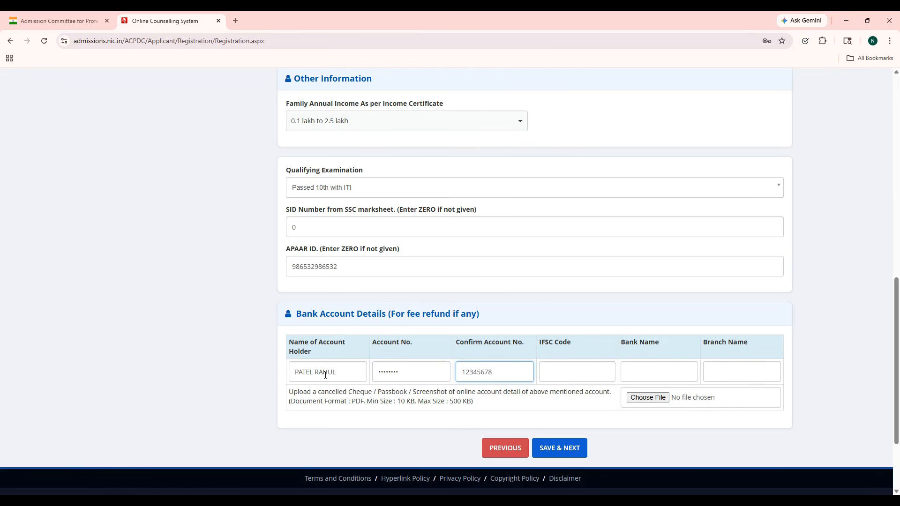
key("Tab")
type("SB")
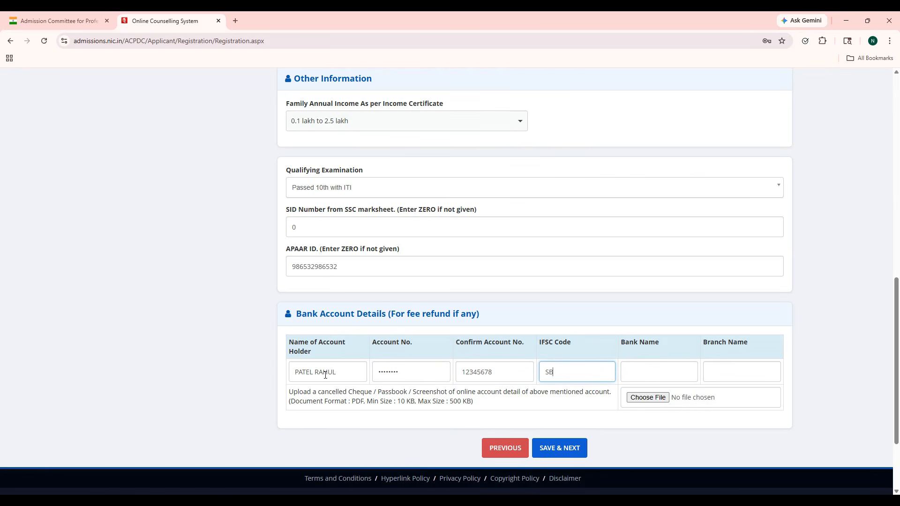
type("IN0060000")
key("Tab")
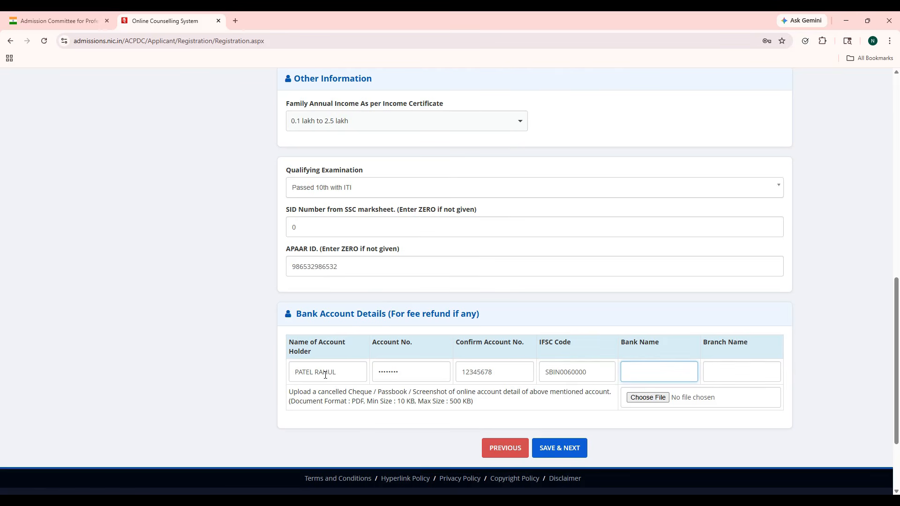
type("SBI")
Step: Enter branch name 'SBI BRANCH NAME' and attach test.pdf as the bank account proof
key("Tab")
type("S")
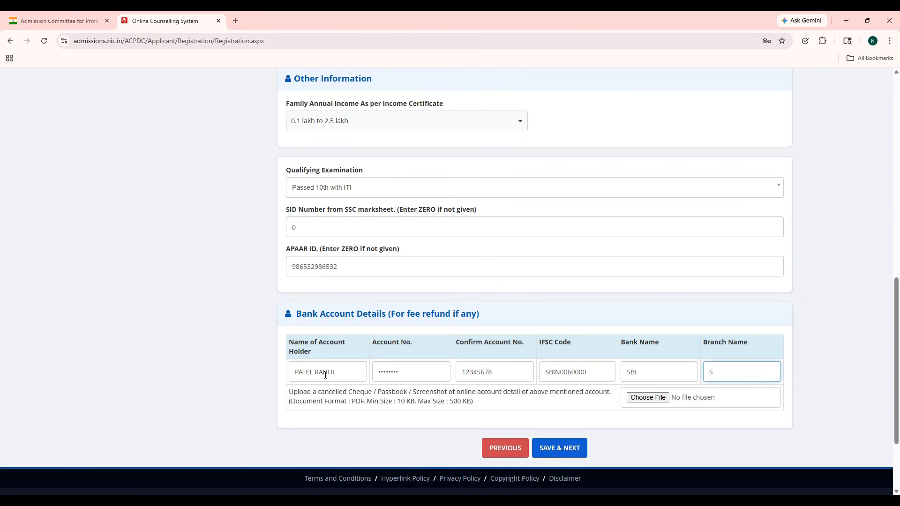
type("BI BRANCH NAME")
left_click(657, 399)
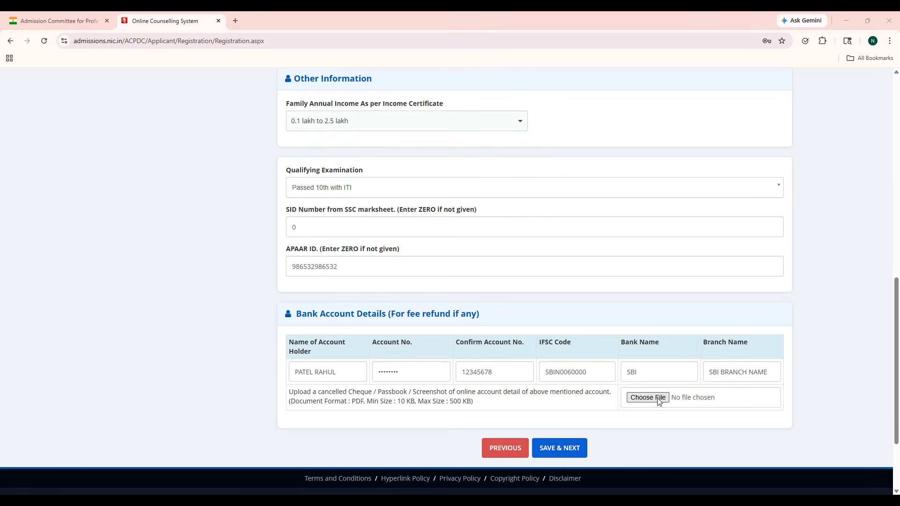
double_click(123, 150)
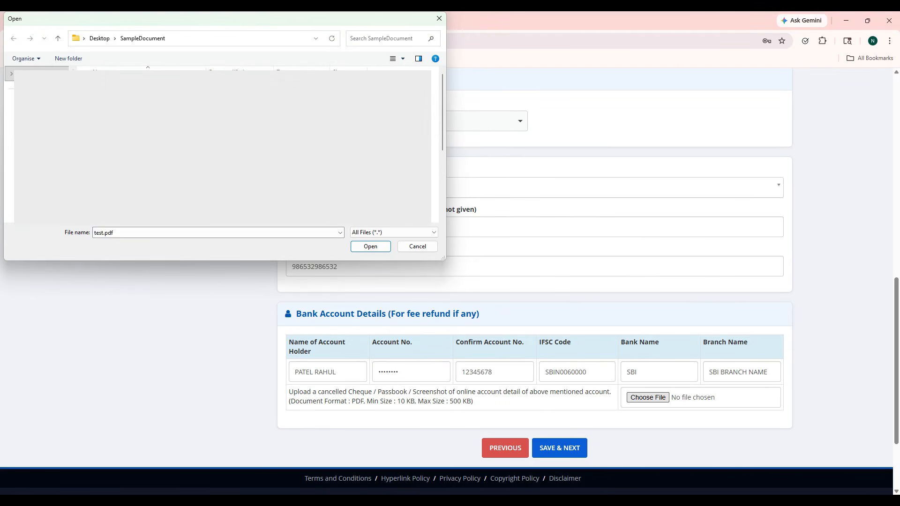
Step: Save the bank details, then record Class 10th as Passed in March (03) 2023
left_click(578, 448)
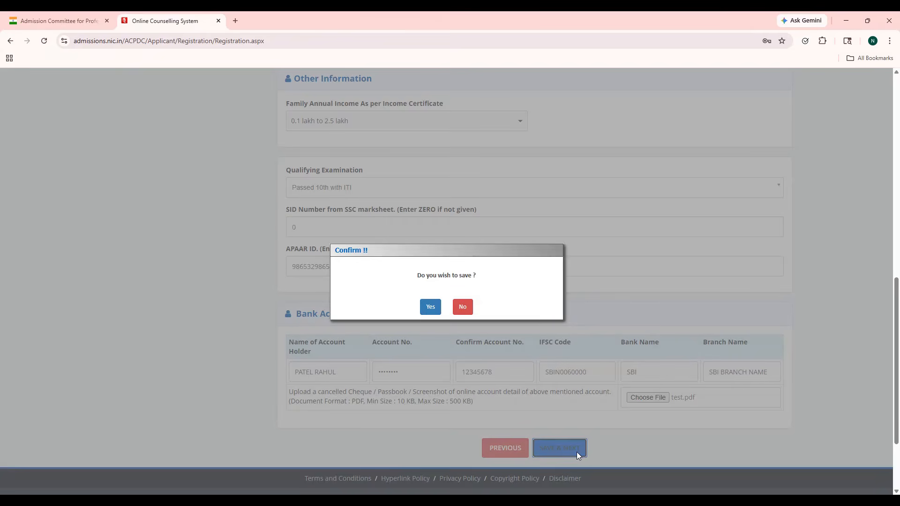
left_click(430, 308)
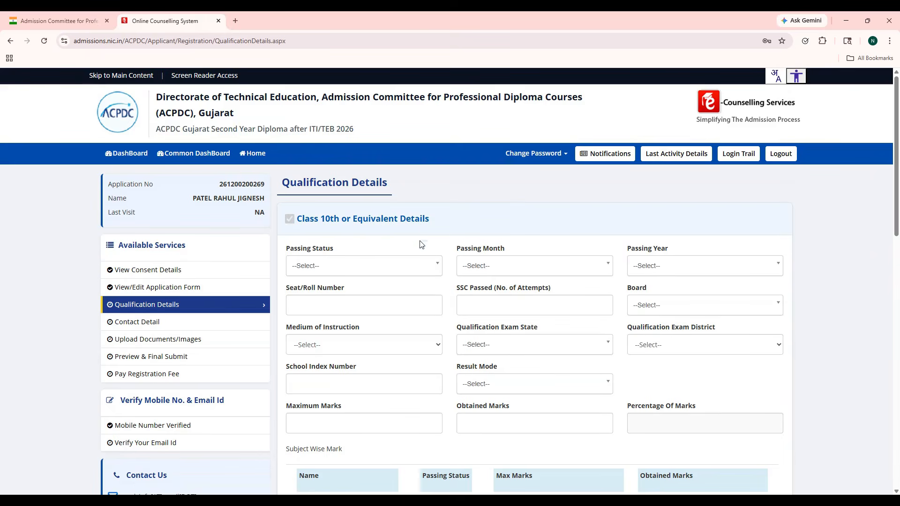
left_click(419, 269)
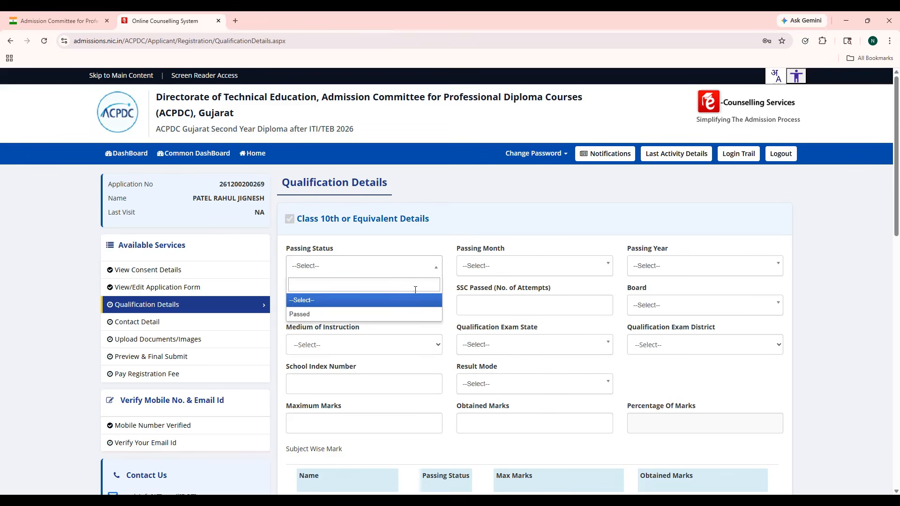
left_click(415, 315)
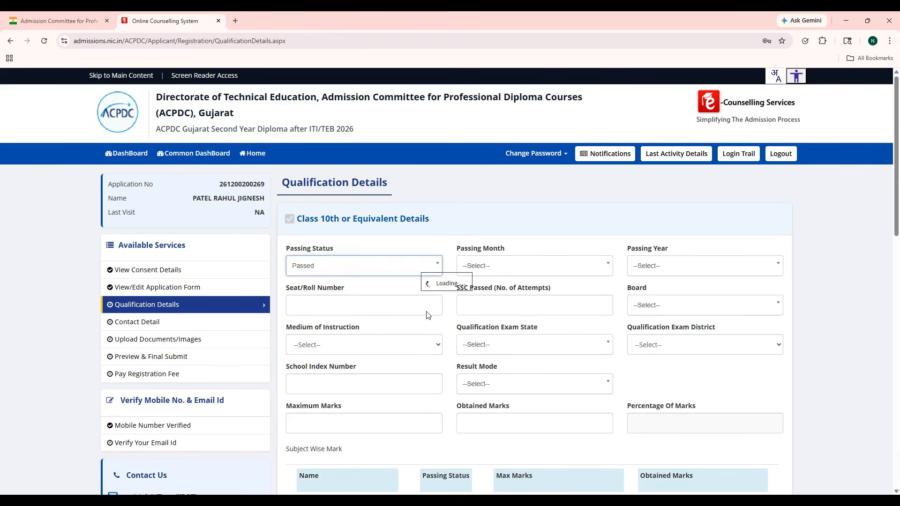
left_click(511, 271)
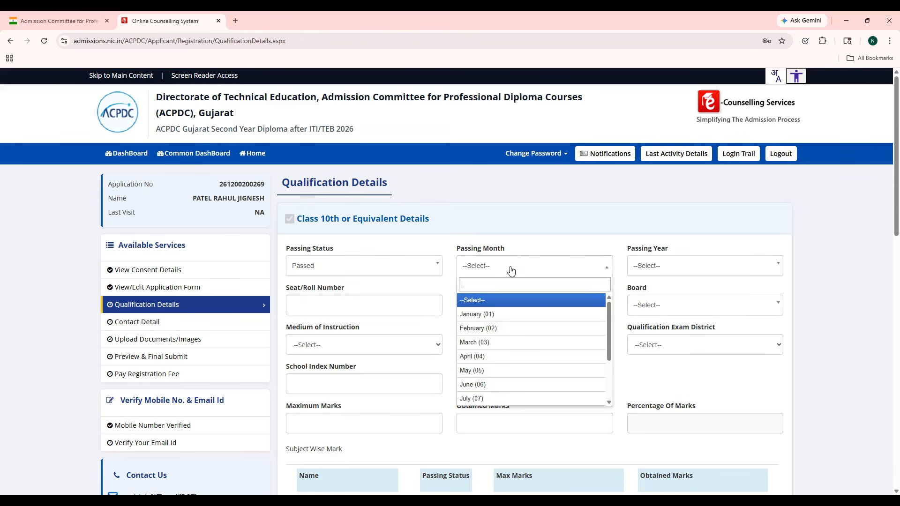
left_click(505, 343)
left_click(653, 270)
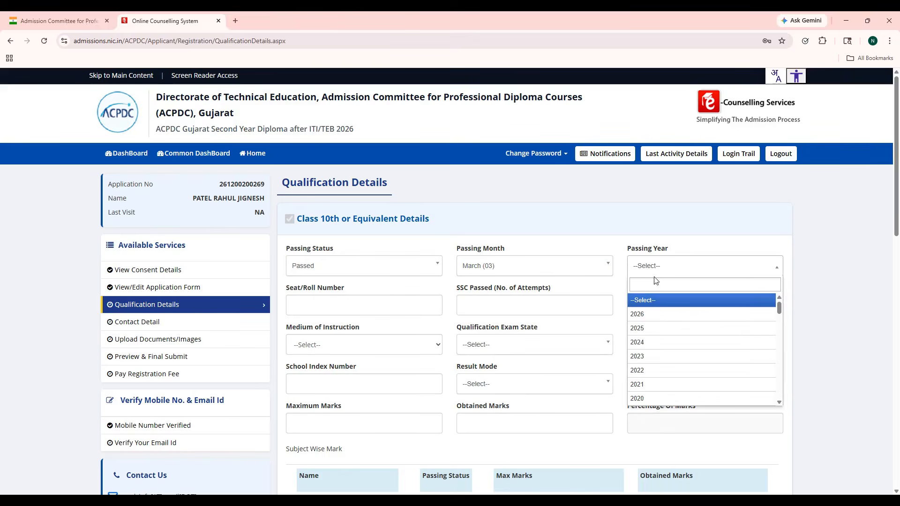
left_click(656, 356)
Step: Enter the Class 10th seat/roll number and 1 SSC attempt
left_click(375, 307)
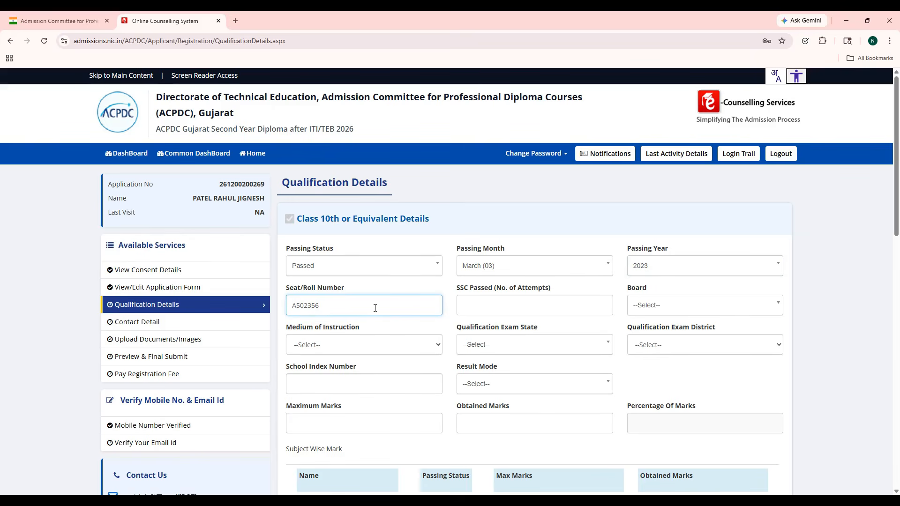
key("Tab")
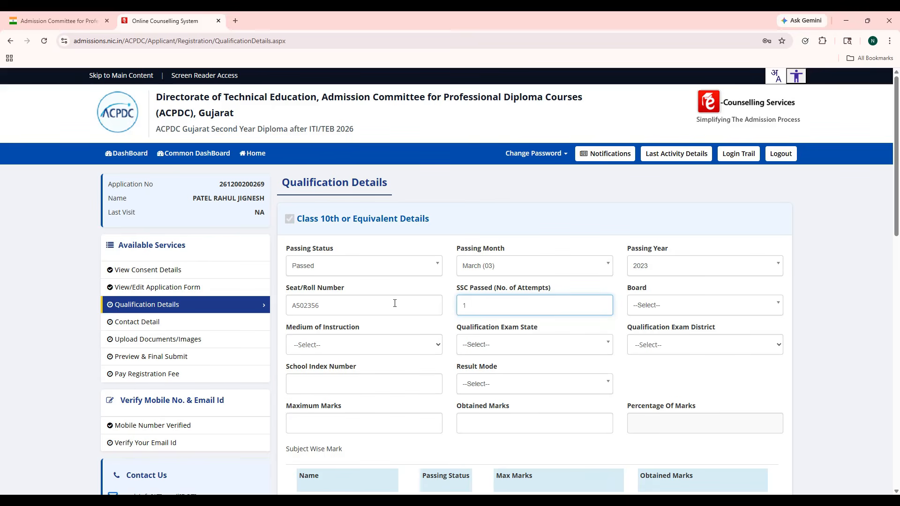
left_click(395, 303)
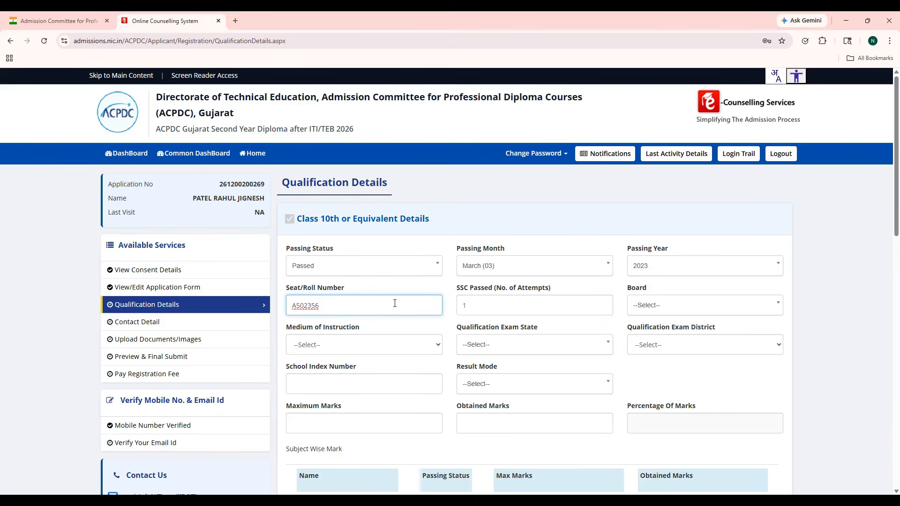
Step: Set Class 10th to the Gujarat board, Gujarati medium, with the exam in Gujarat, Ahmedabad
left_click(655, 309)
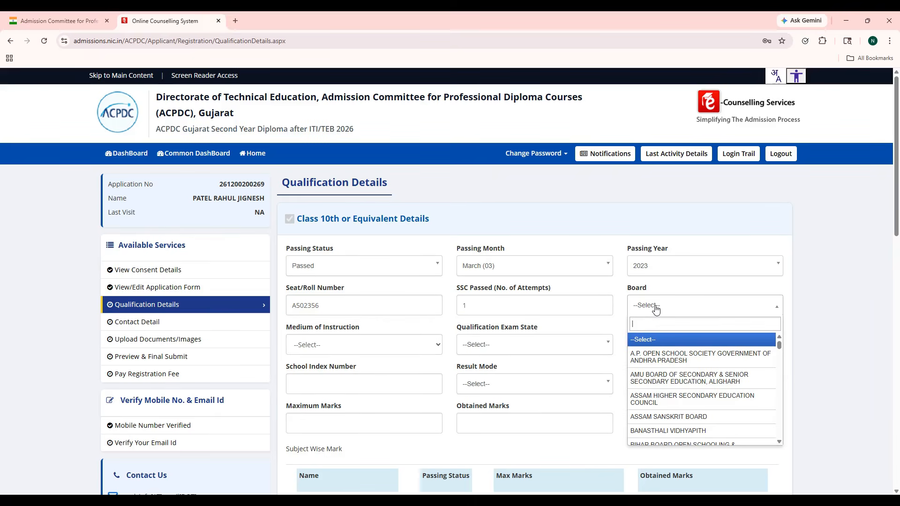
type("G")
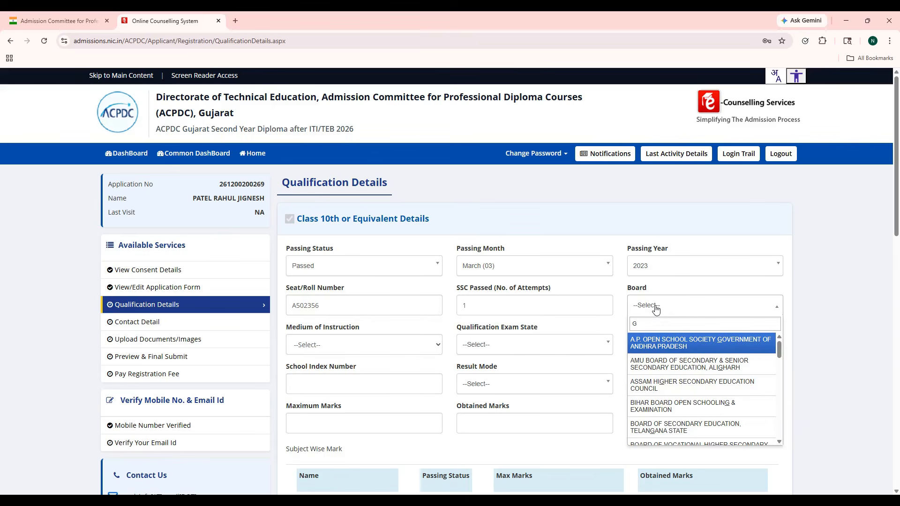
type("UJ")
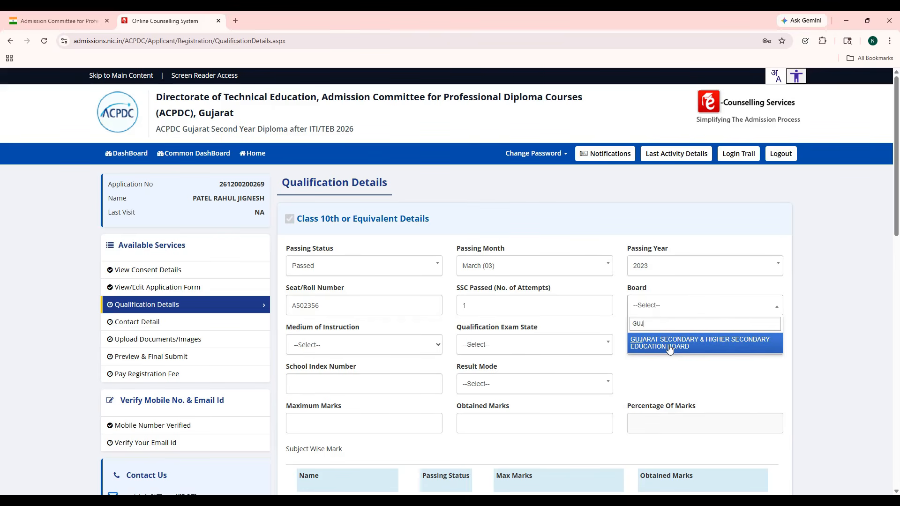
left_click(669, 346)
left_click(383, 360)
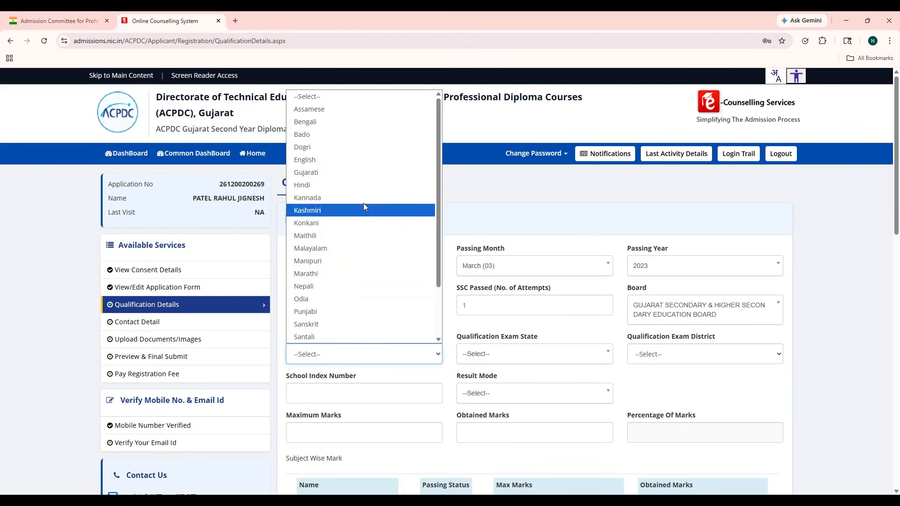
left_click(360, 176)
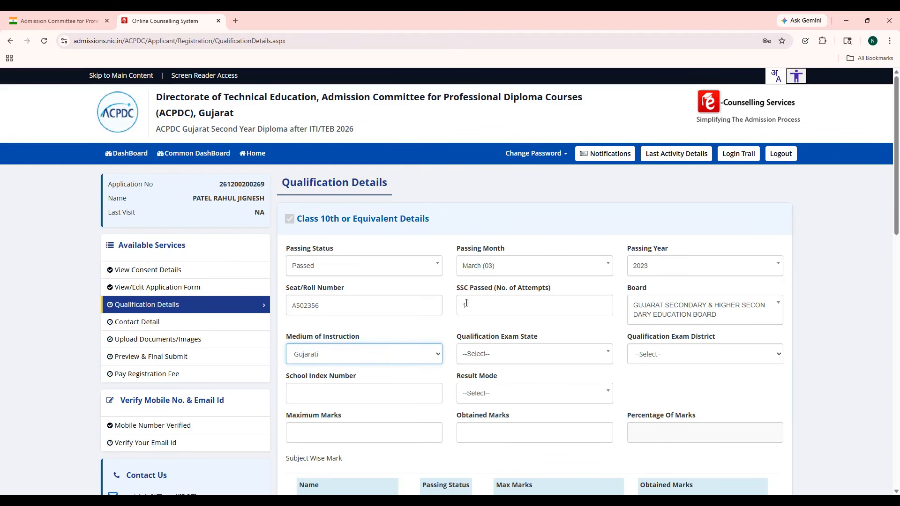
left_click(556, 360)
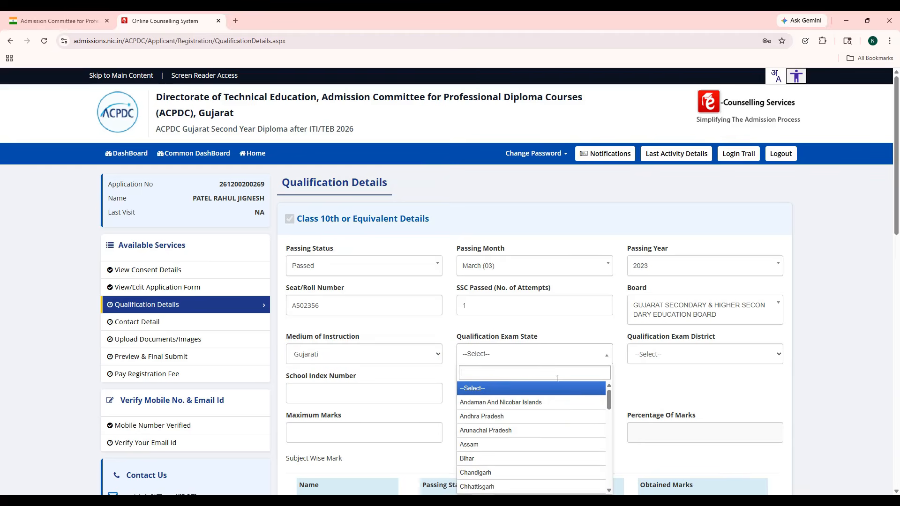
scroll(560, 417, "down", 1)
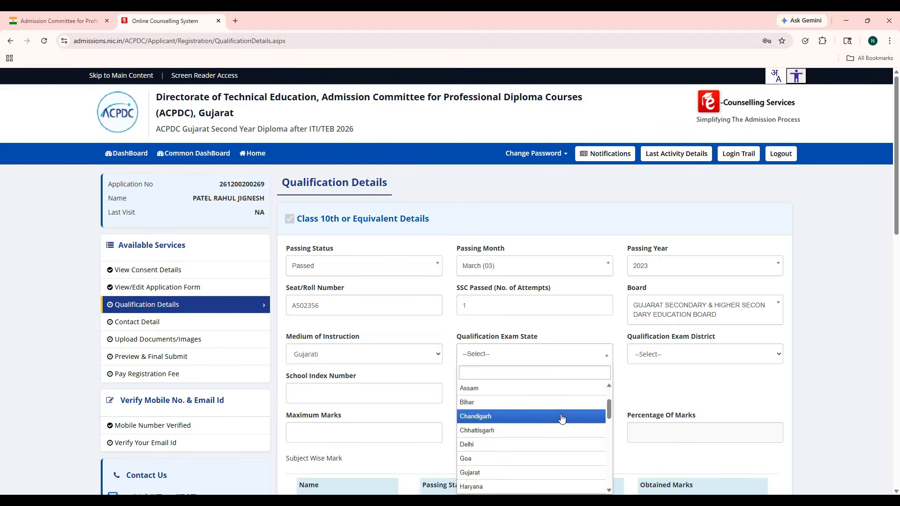
left_click(554, 472)
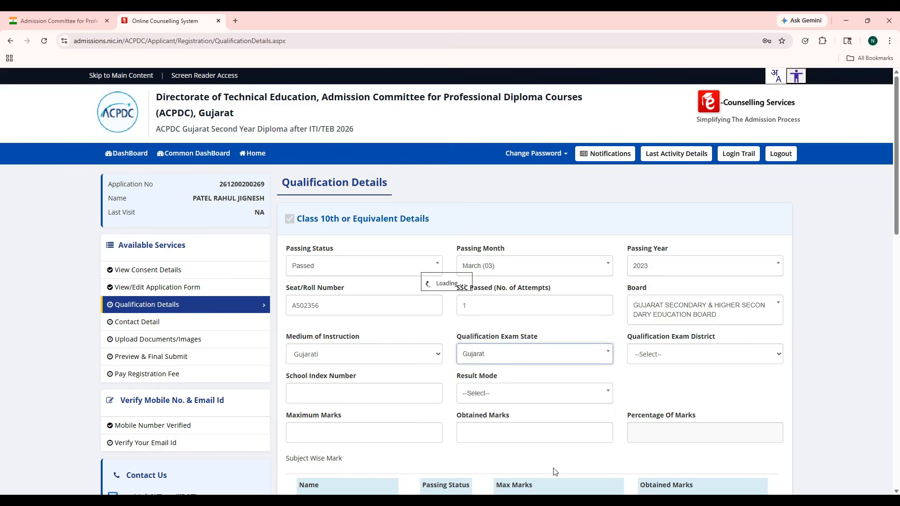
left_click(673, 355)
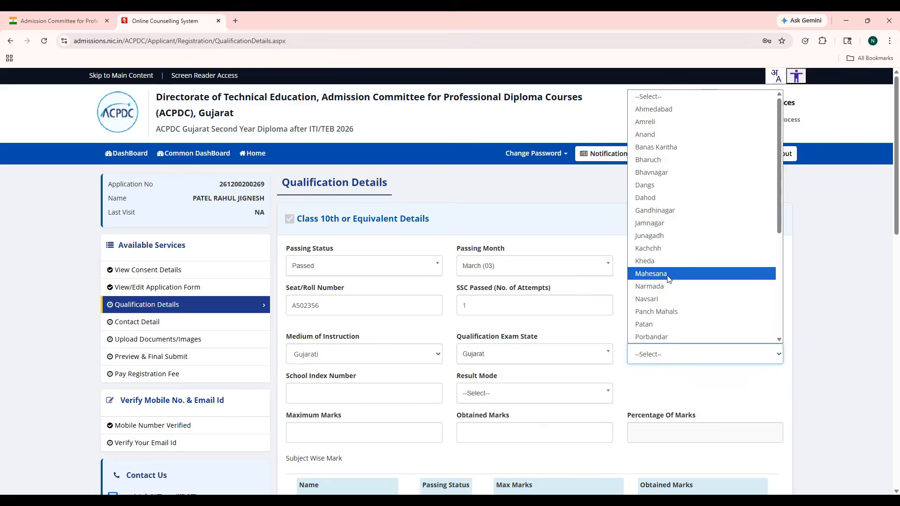
left_click(654, 109)
Step: Enter school index 60.565, choose Percentage result mode and 800 maximum marks
left_click(383, 396)
type("60.565")
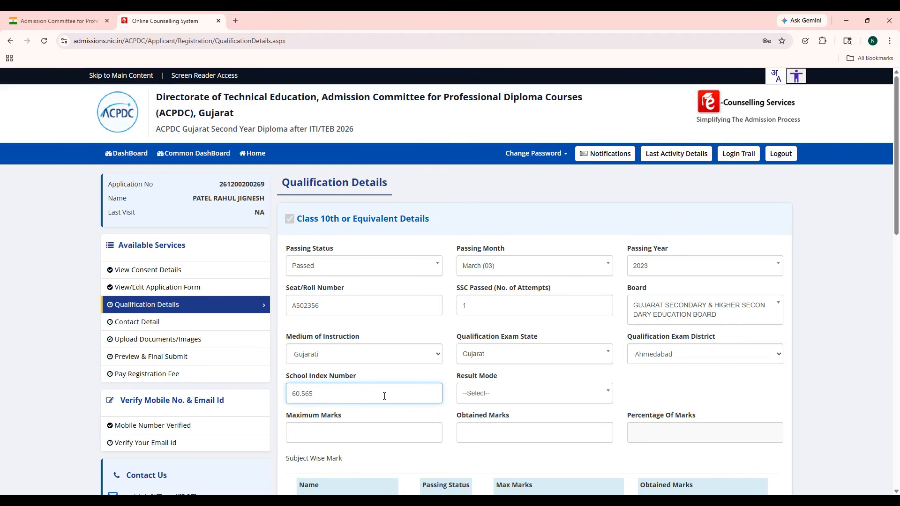
left_click(496, 393)
left_click(500, 437)
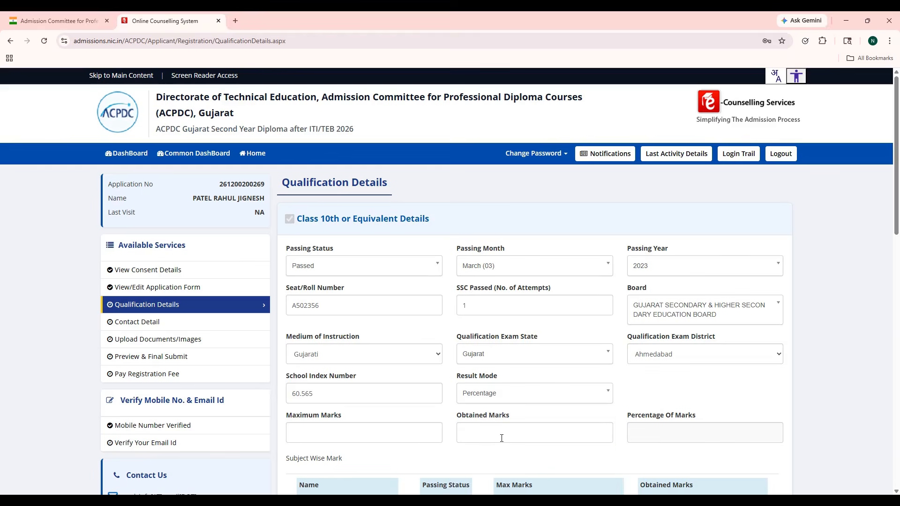
left_click(393, 435)
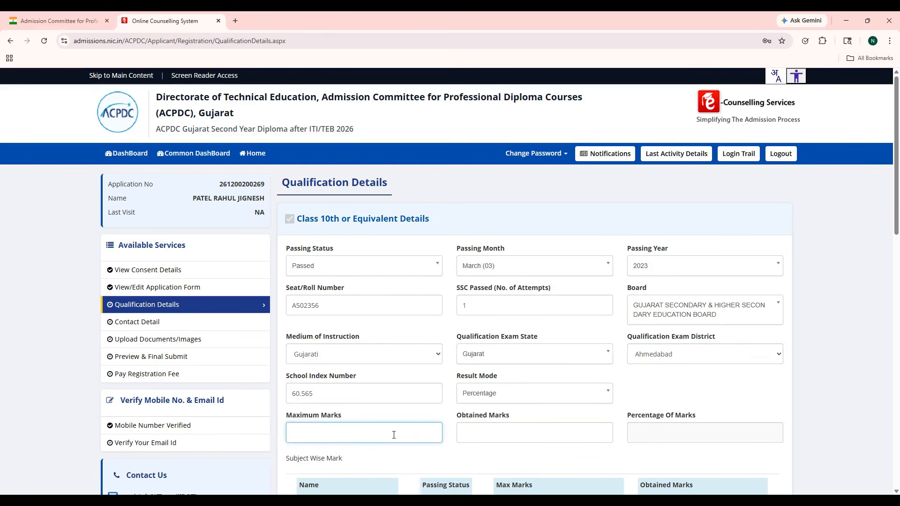
key("Tab")
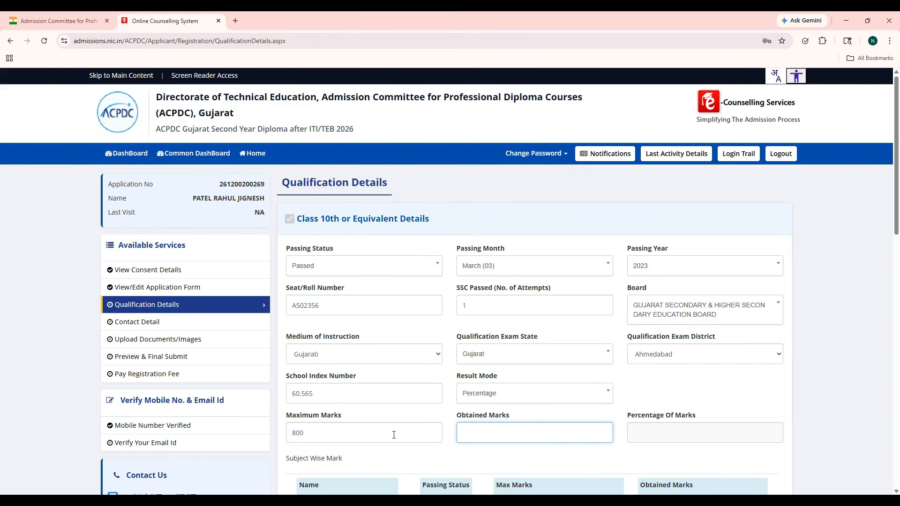
Step: Enter 600 obtained marks and mark Mathematics, Science and English as Passed
type("600")
left_click(393, 433)
scroll(392, 435, "down", 3)
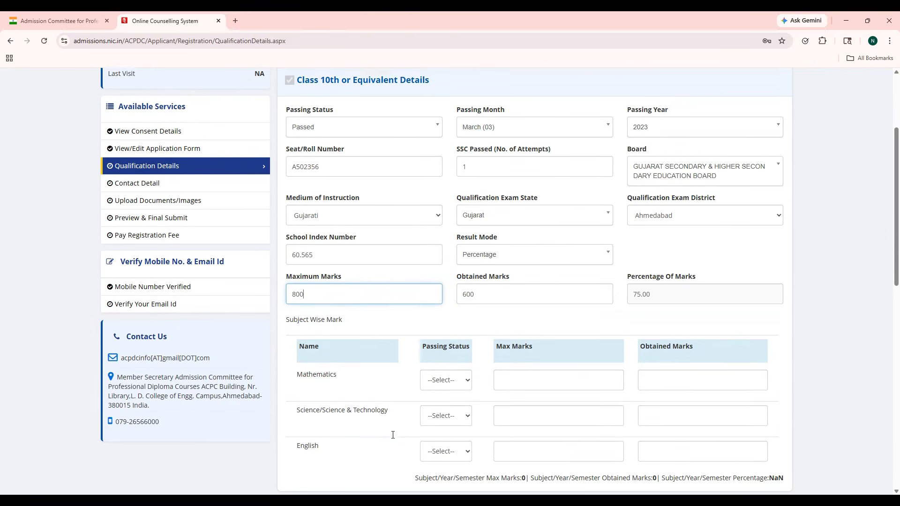
left_click(459, 380)
left_click(456, 406)
left_click(458, 409)
left_click(458, 443)
left_click(459, 452)
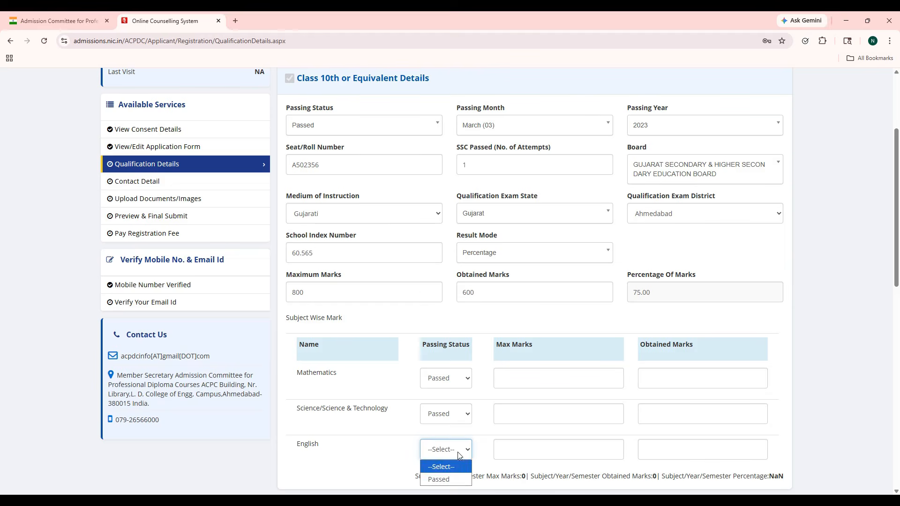
left_click(458, 478)
Step: Enter subject marks out of 100: Mathematics 89, Science 80, English 70
left_click(533, 374)
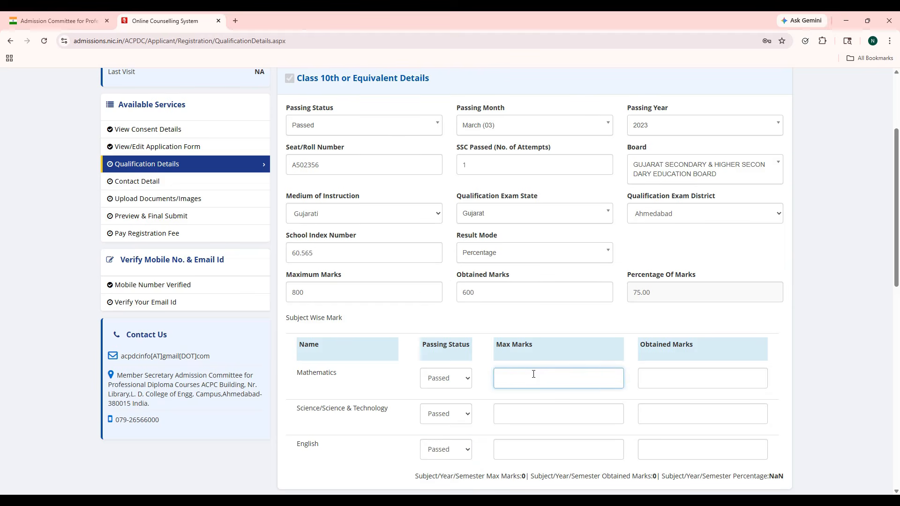
type("100")
key("Tab")
type("89")
key("Tab")
key("Tab")
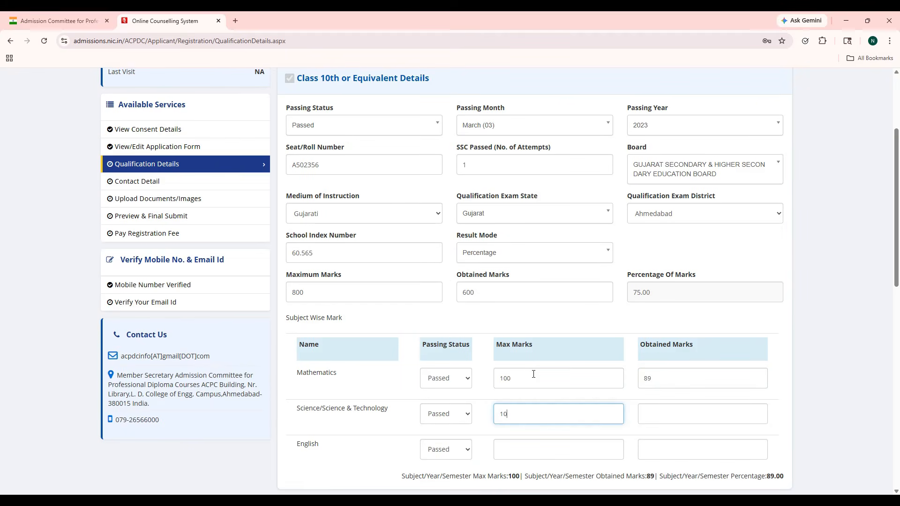
key("Tab")
key("Tab")
key("Tab")
type("100")
key("Tab")
type("70")
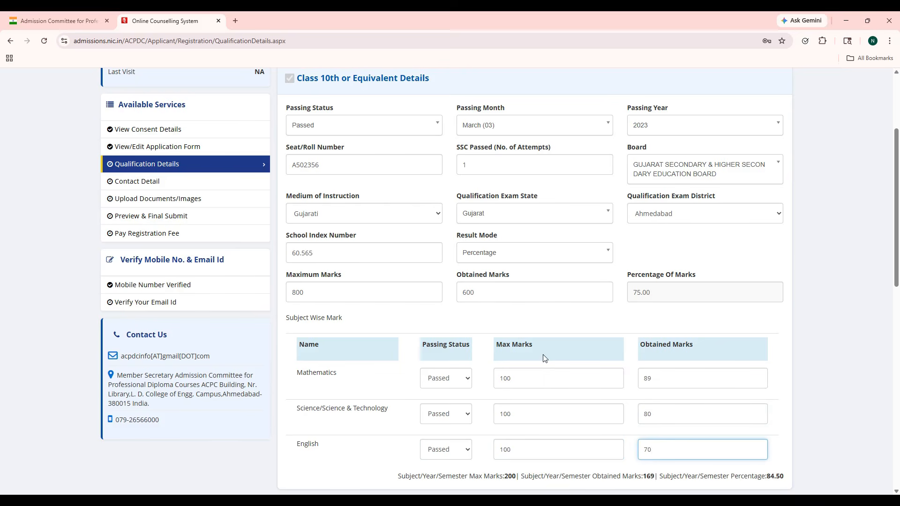
scroll(543, 358, "down", 3)
scroll(543, 355, "down", 5)
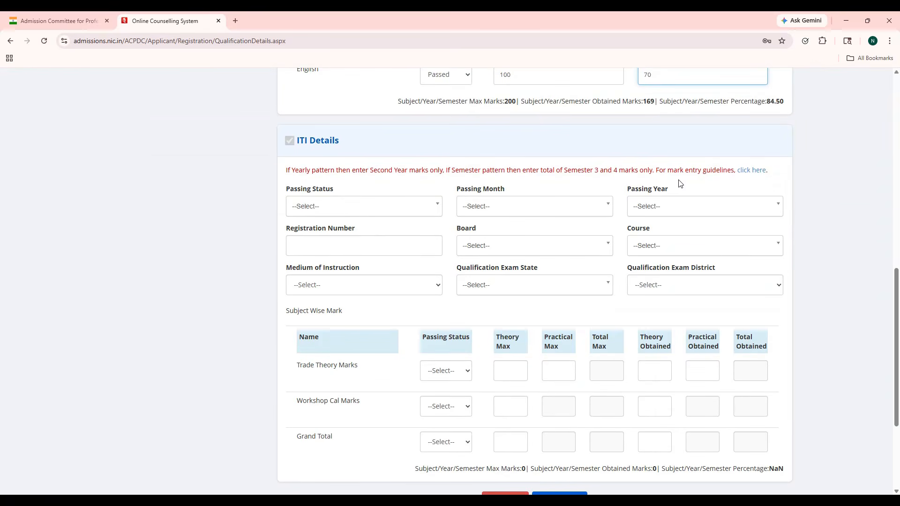
Step: Jump the ACPDC MARKS ENTRY video to its ITI marks example near 0:49, then return to the form
left_click(752, 171)
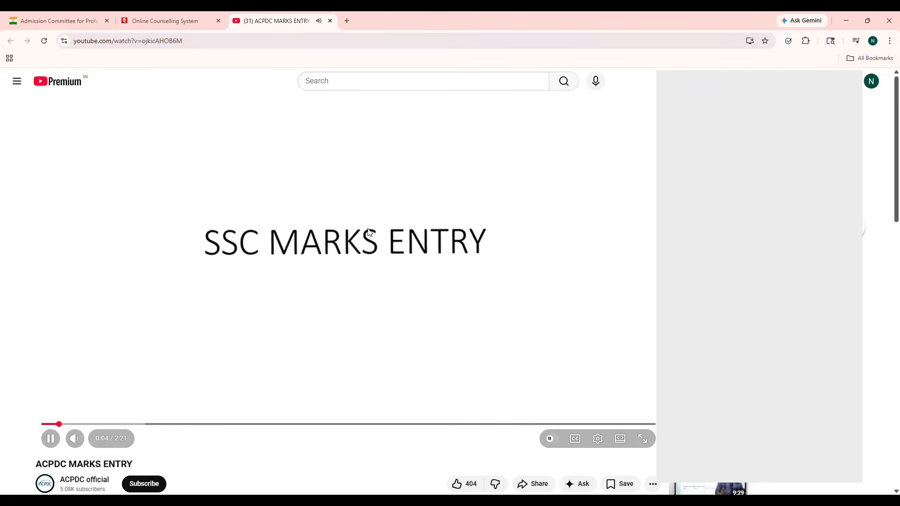
left_click(228, 311)
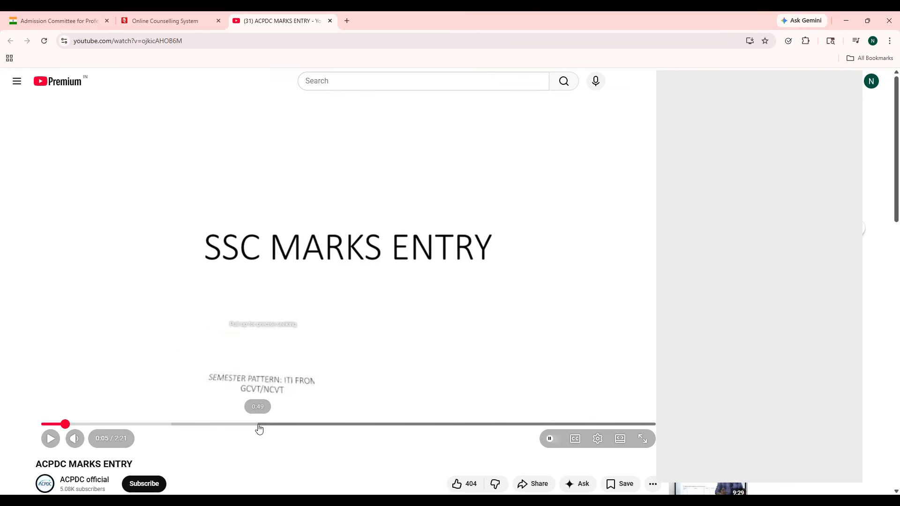
left_click(259, 424)
left_click(278, 316)
left_click(280, 315)
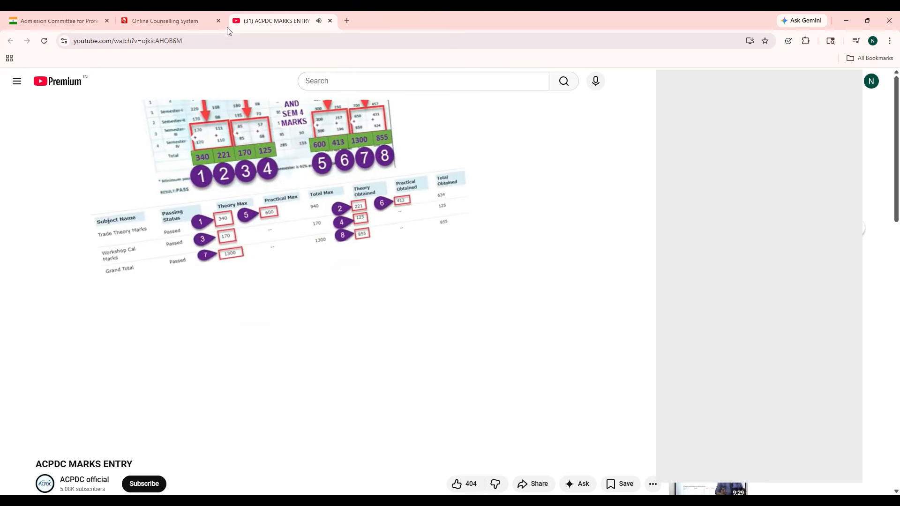
left_click(207, 19)
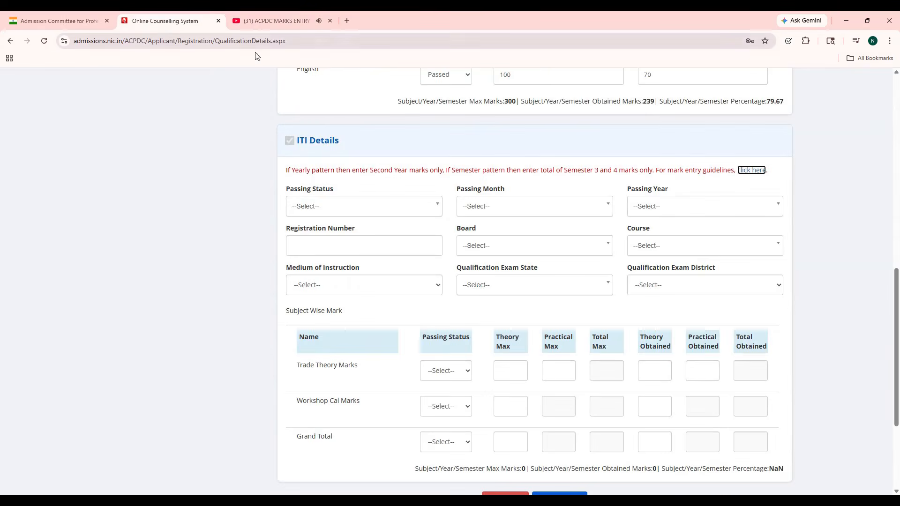
Step: Mark ITI as Passed in July (07) 2025 and enter the ITI registration number
left_click(372, 208)
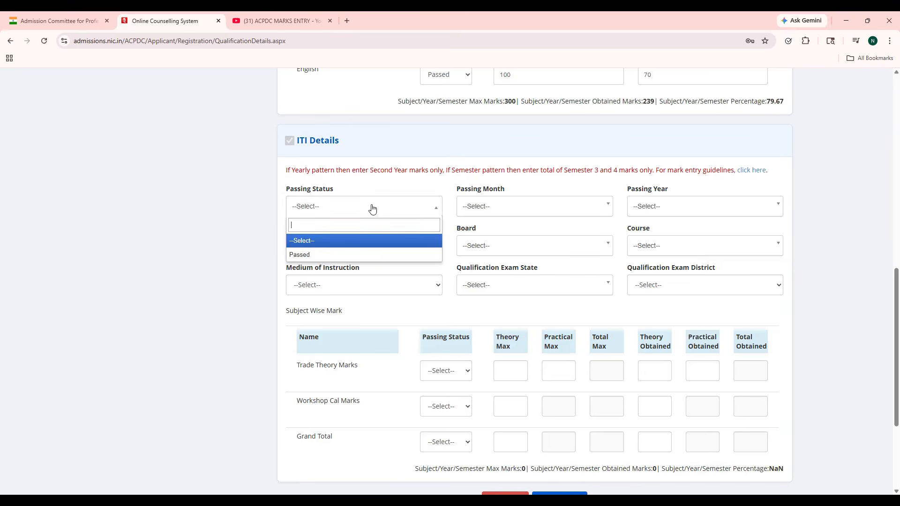
left_click(374, 254)
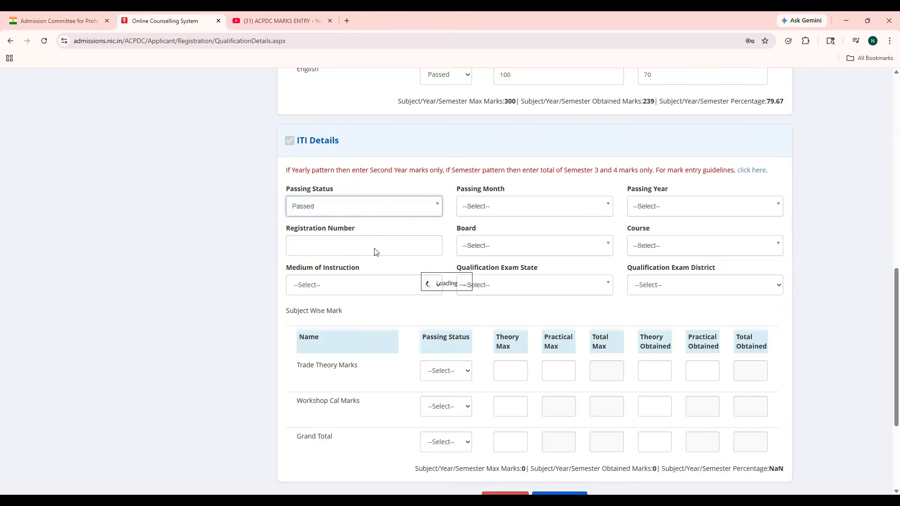
left_click(530, 211)
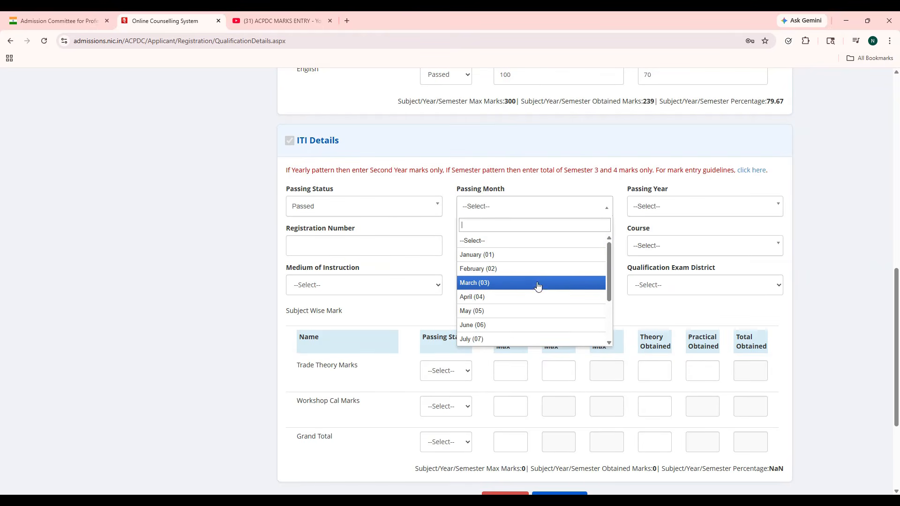
left_click(536, 338)
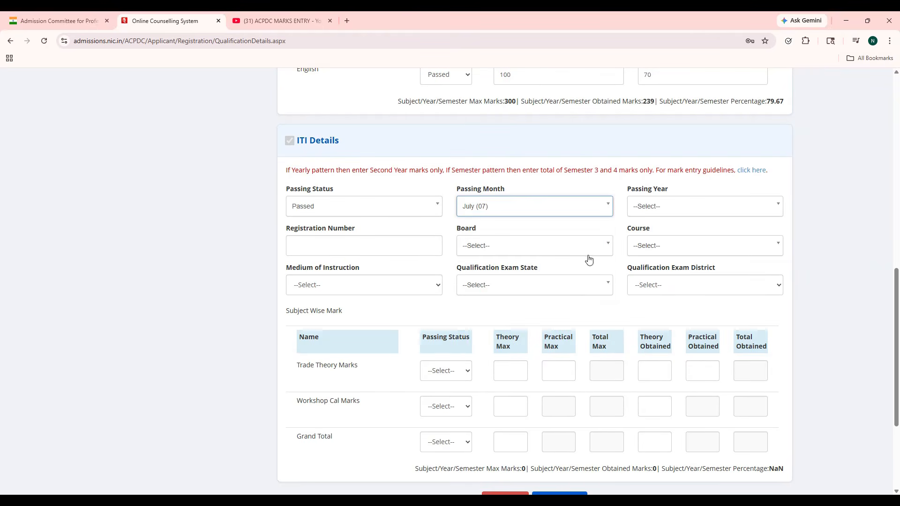
left_click(637, 214)
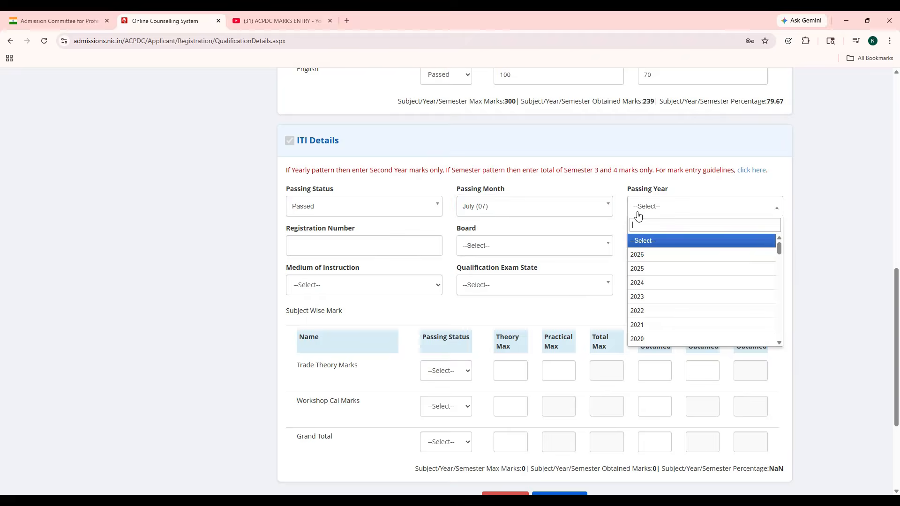
left_click(655, 268)
left_click(396, 246)
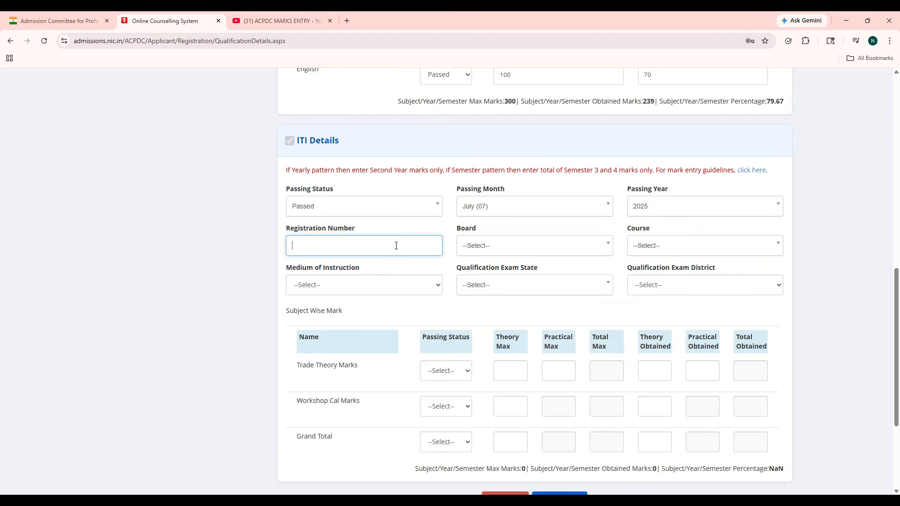
Step: Set the ITI board to NCVT, course Electrician, English medium and exam state Gujarat
left_click(522, 248)
left_click(523, 302)
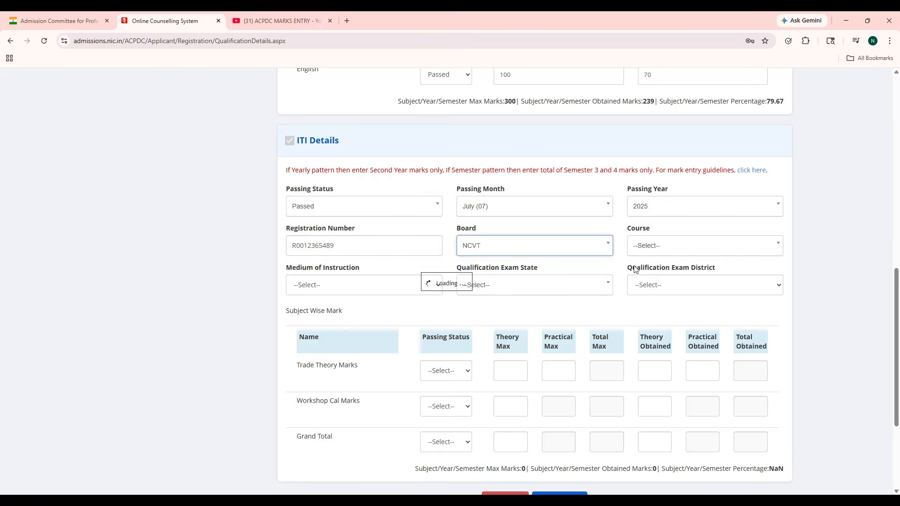
left_click(682, 247)
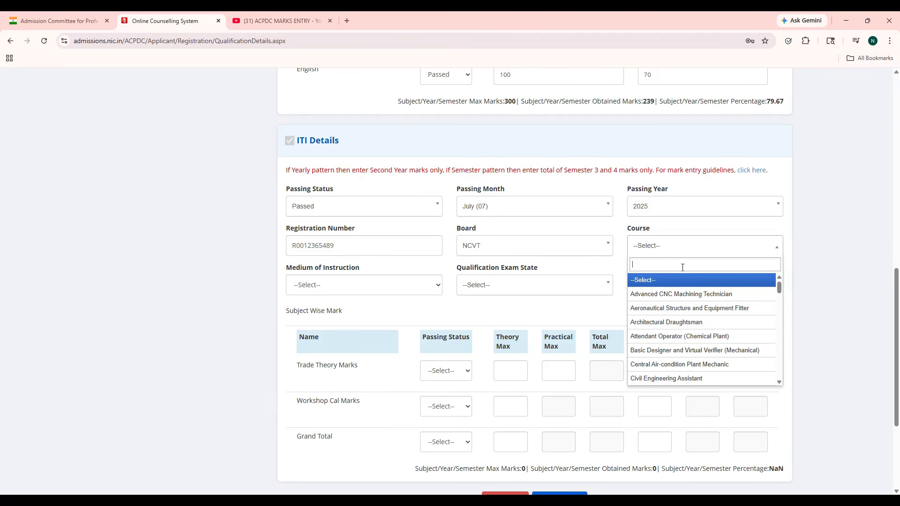
scroll(689, 309, "down", 3)
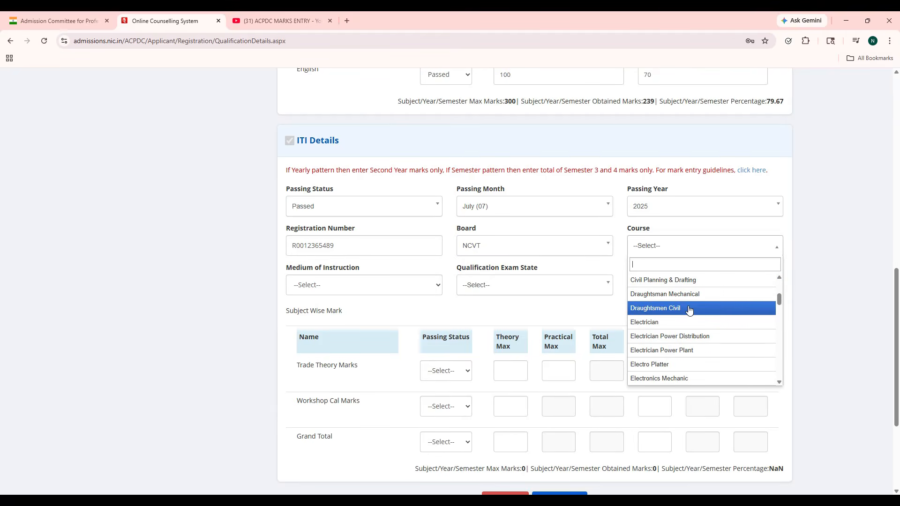
left_click(686, 322)
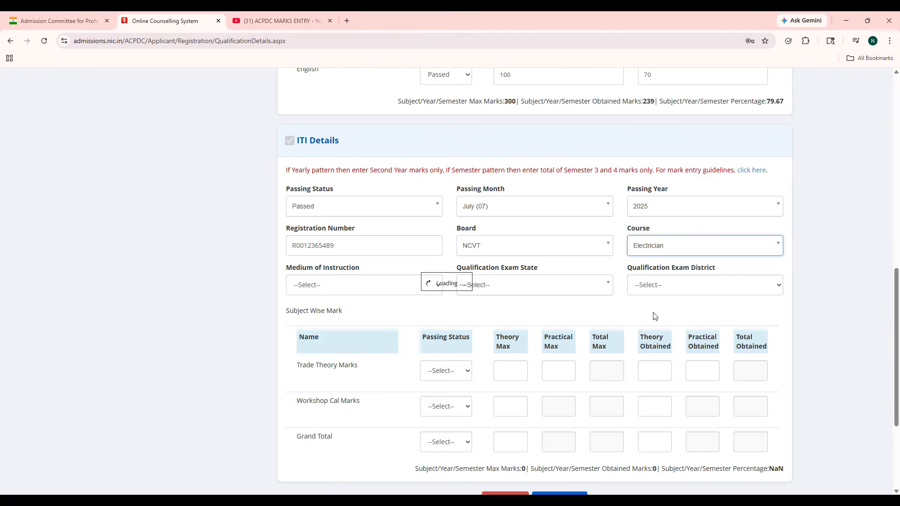
left_click(401, 294)
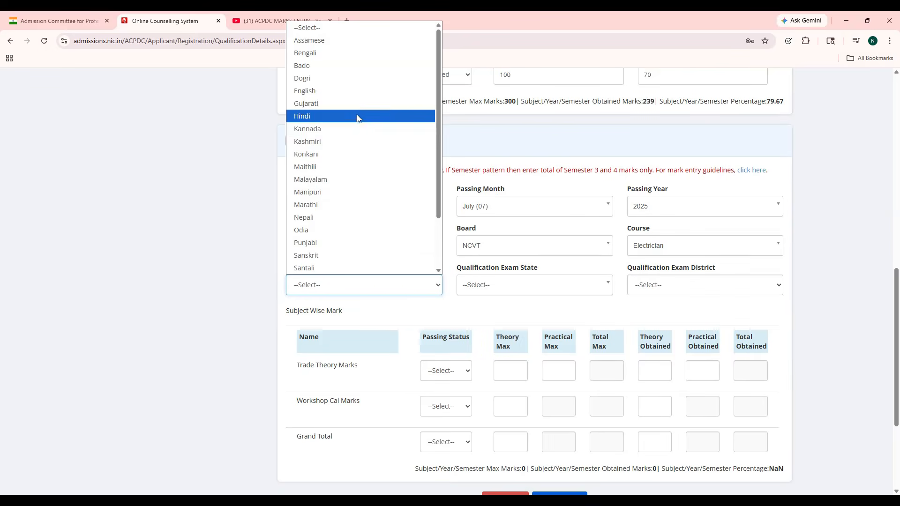
left_click(353, 91)
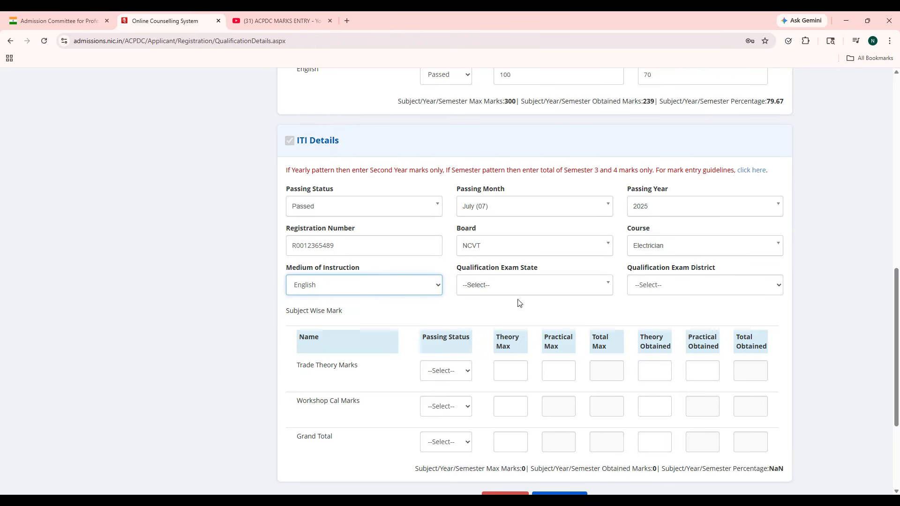
left_click(539, 290)
scroll(542, 367, "down", 1)
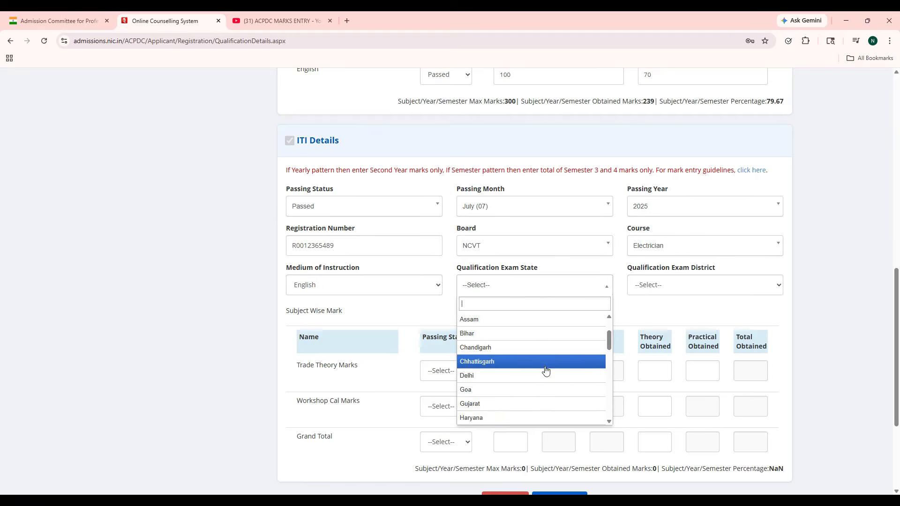
left_click(543, 403)
left_click(662, 293)
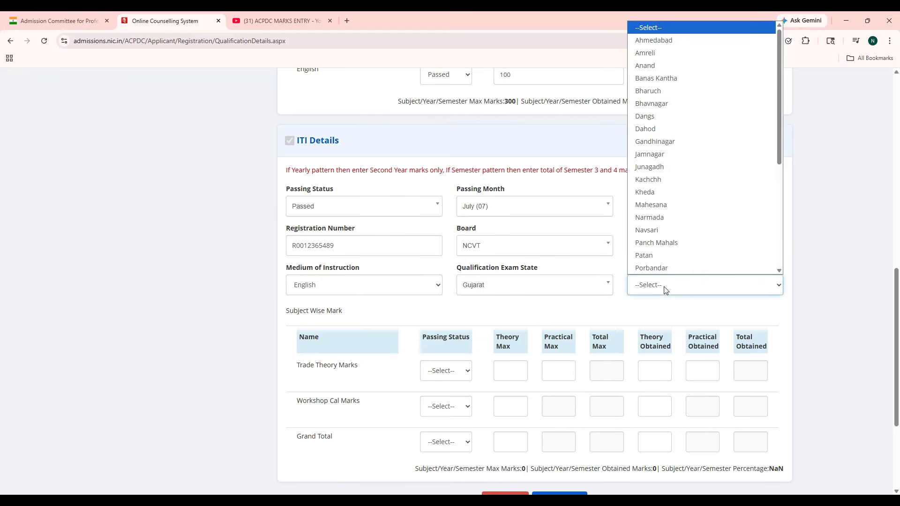
Step: Pick Ahmedabad district and mark Trade Theory Passed with 60/100 and 225/250
left_click(651, 42)
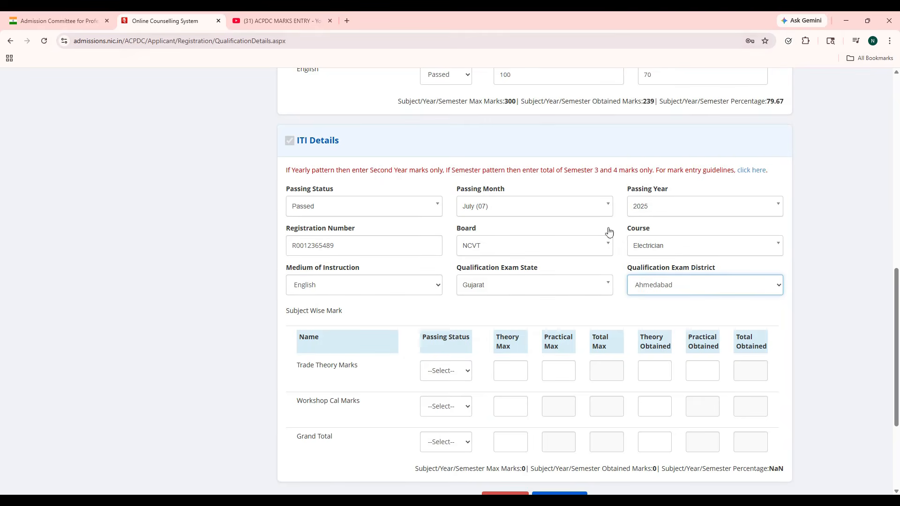
left_click(444, 371)
left_click(447, 401)
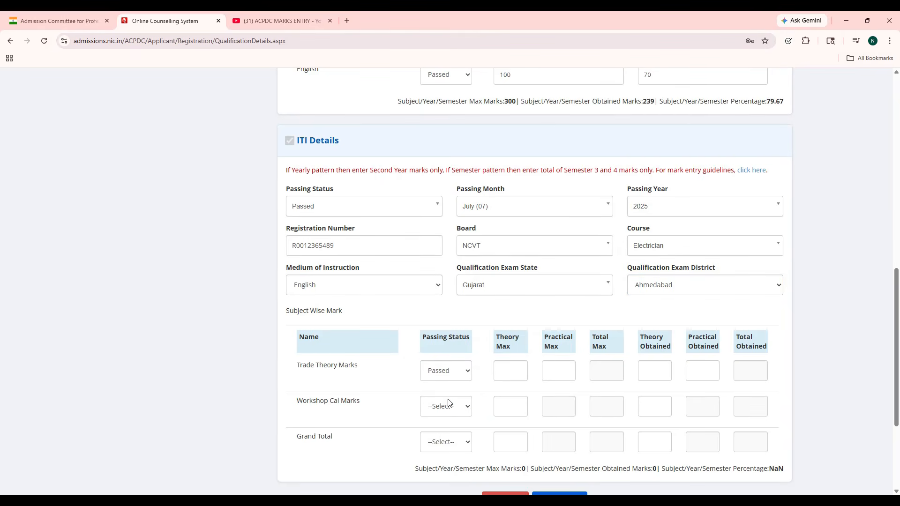
left_click(514, 377)
type("100")
left_click(647, 372)
left_click(561, 366)
type("250")
left_click(700, 372)
Step: Mark Workshop Cal as Passed with 50 out of 100
left_click(463, 409)
left_click(464, 435)
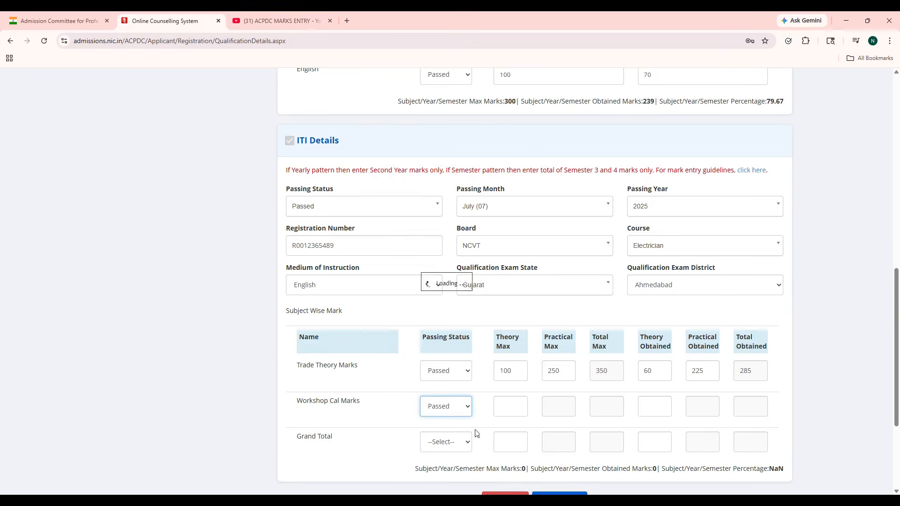
left_click(521, 406)
type("100")
left_click(666, 405)
type("50")
Step: Set the Grand Total to Passed at 545 of 800 and save the qualification details
left_click(460, 446)
left_click(459, 470)
left_click(506, 443)
type("800")
key("Tab")
type("5")
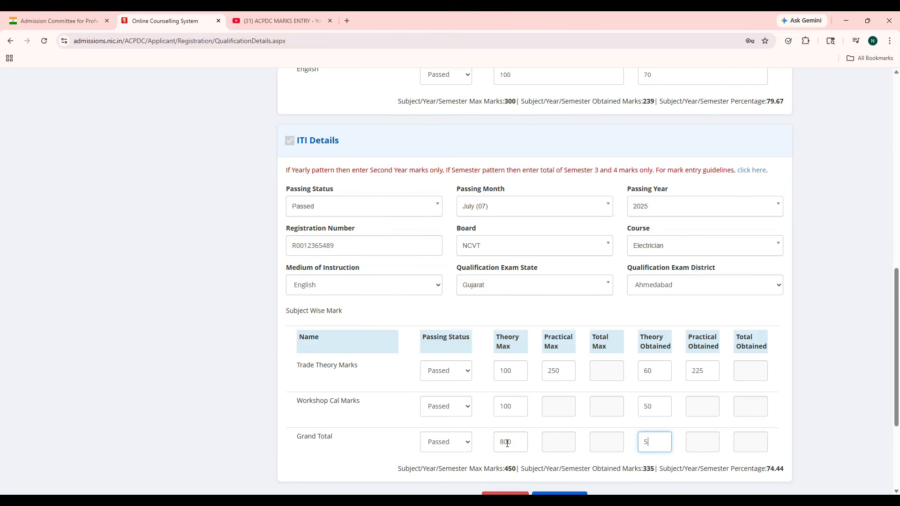
scroll(507, 443, "down", 2)
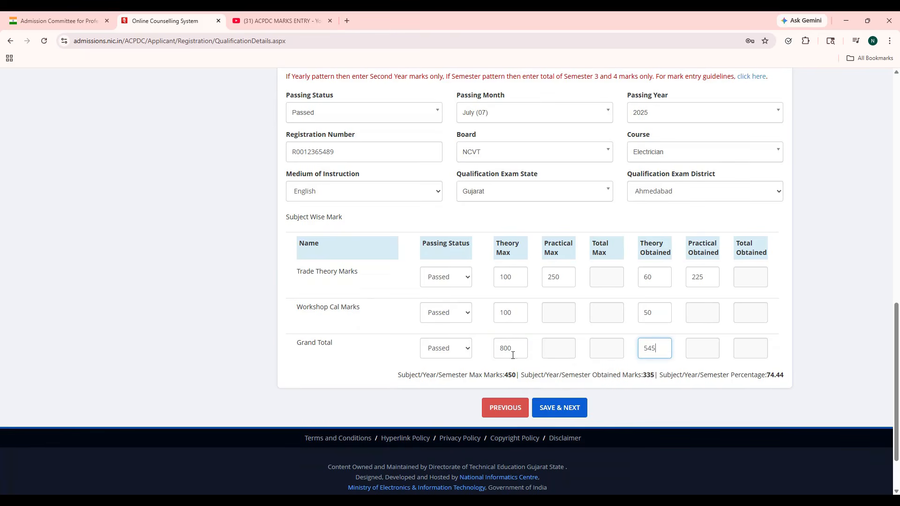
left_click(561, 414)
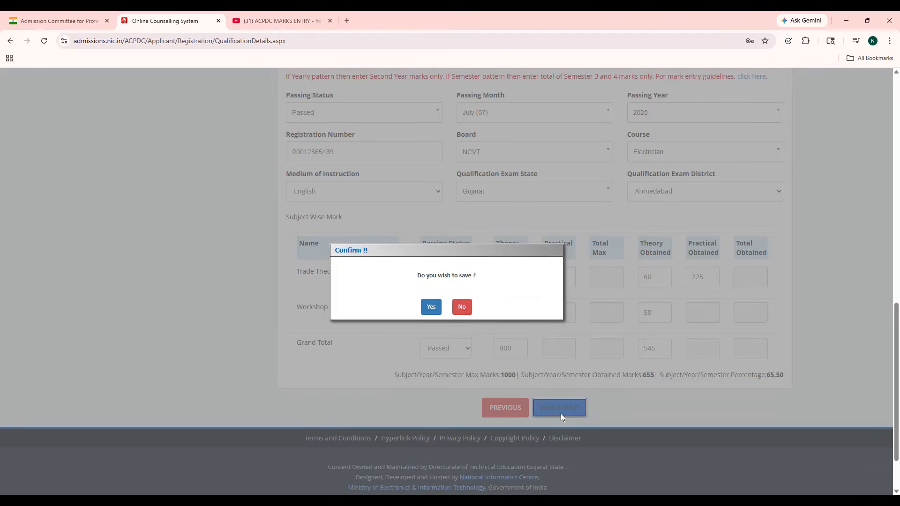
left_click(431, 307)
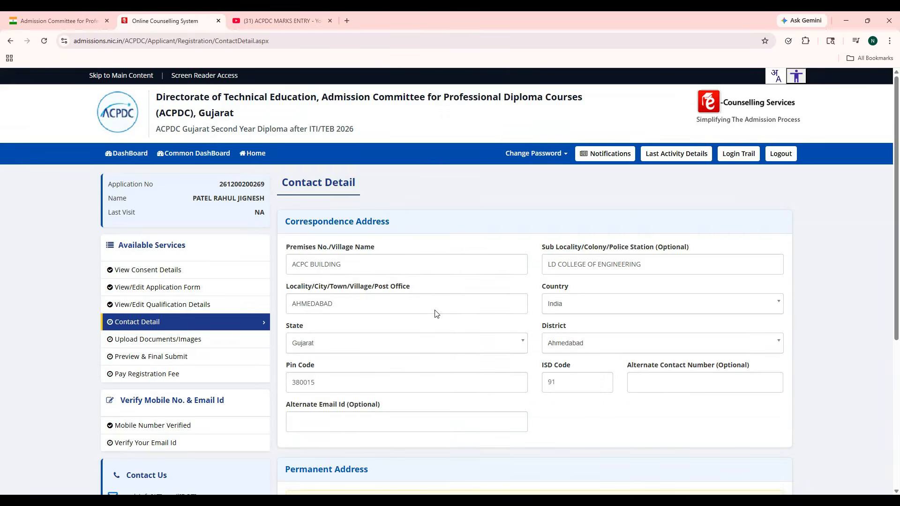
Step: Save the prefilled Contact Detail page with SAVE & NEXT and confirm
scroll(435, 314, "down", 1)
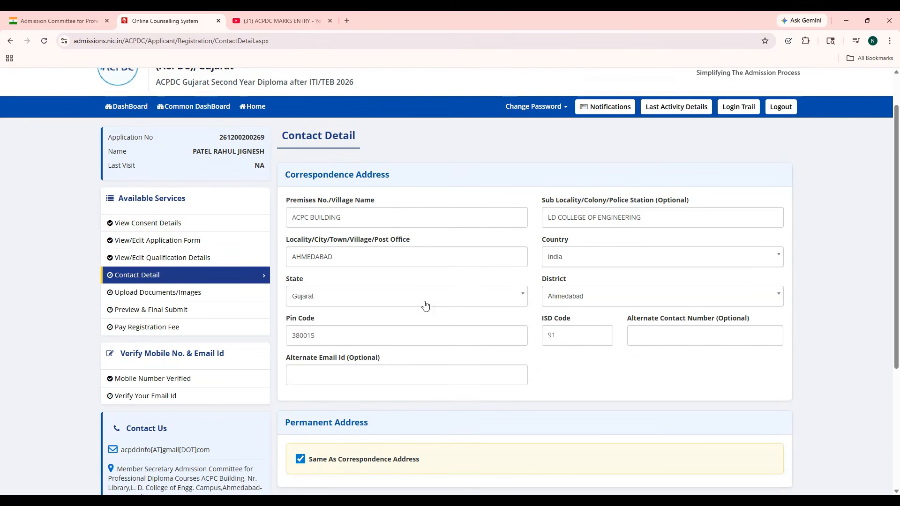
scroll(441, 287, "down", 2)
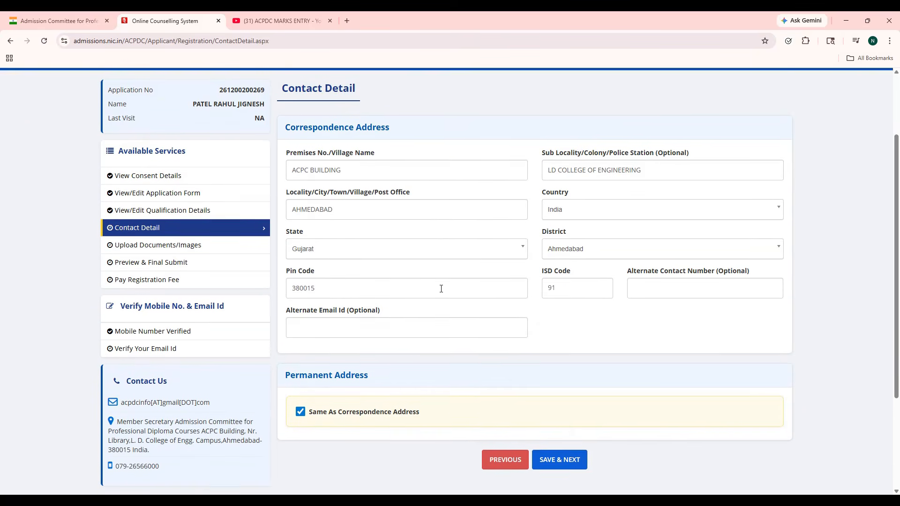
left_click(581, 415)
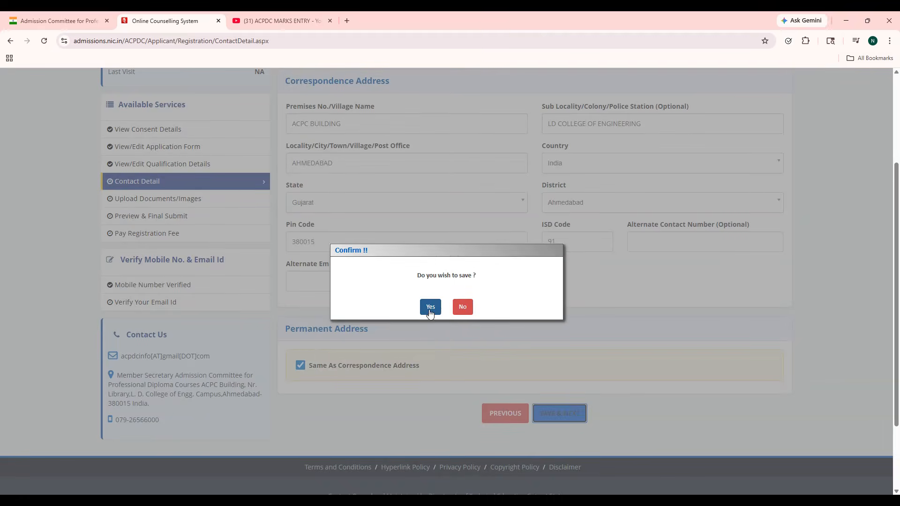
left_click(429, 307)
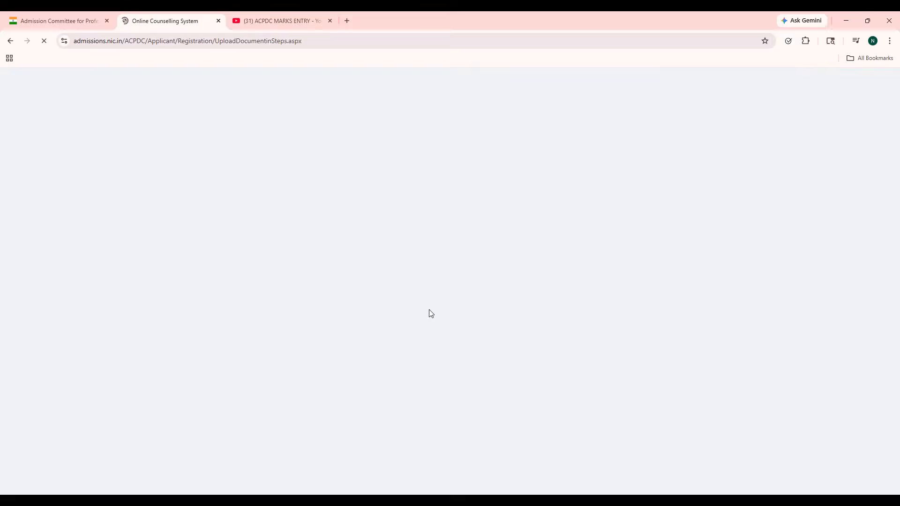
Step: Upload test.pdf as the 10th Marksheet with its document number
scroll(432, 314, "down", 1)
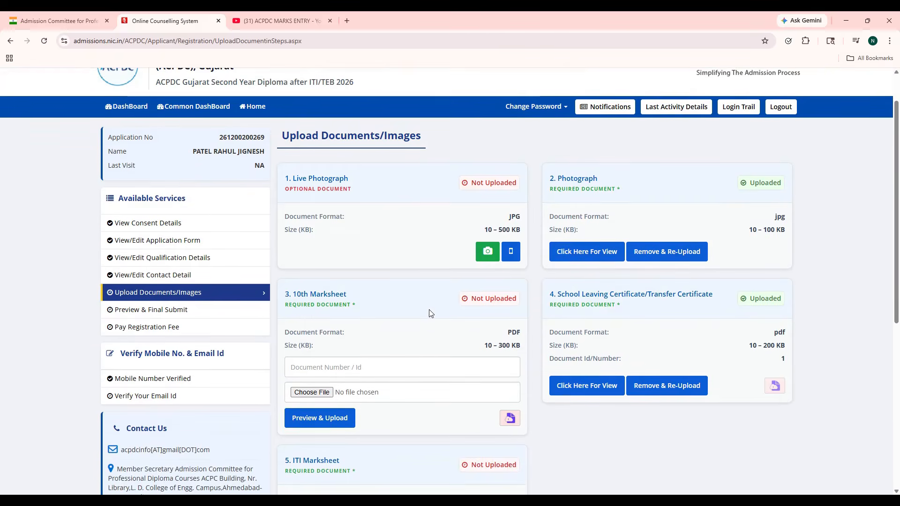
scroll(430, 312, "down", 2)
left_click(380, 276)
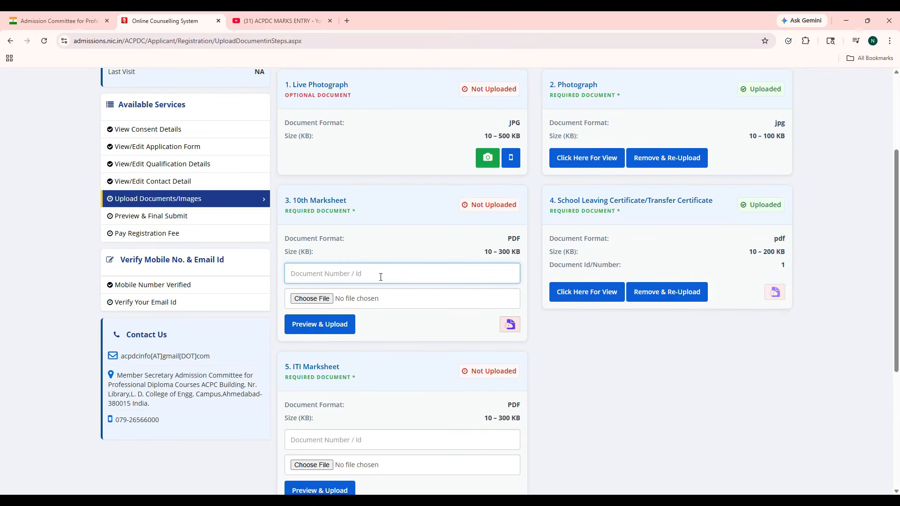
type("A12345")
left_click(319, 304)
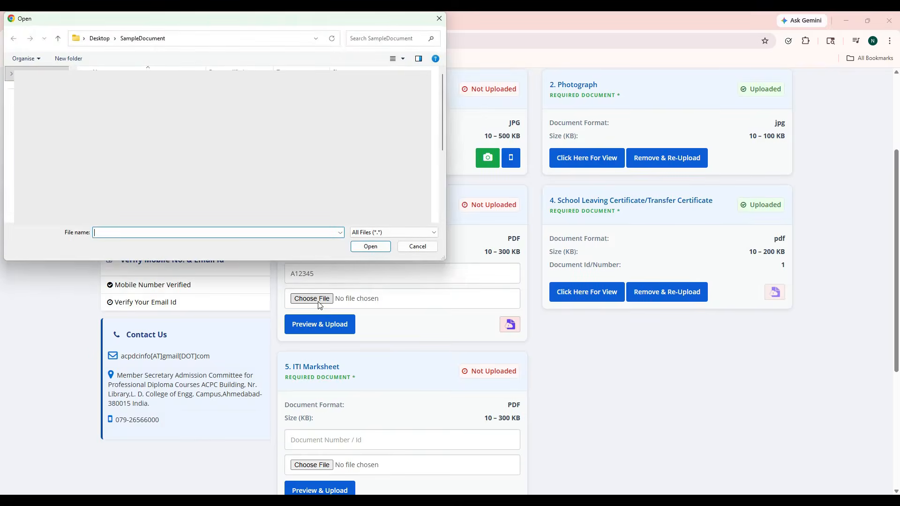
type("test.pdf")
key("Return")
left_click(332, 330)
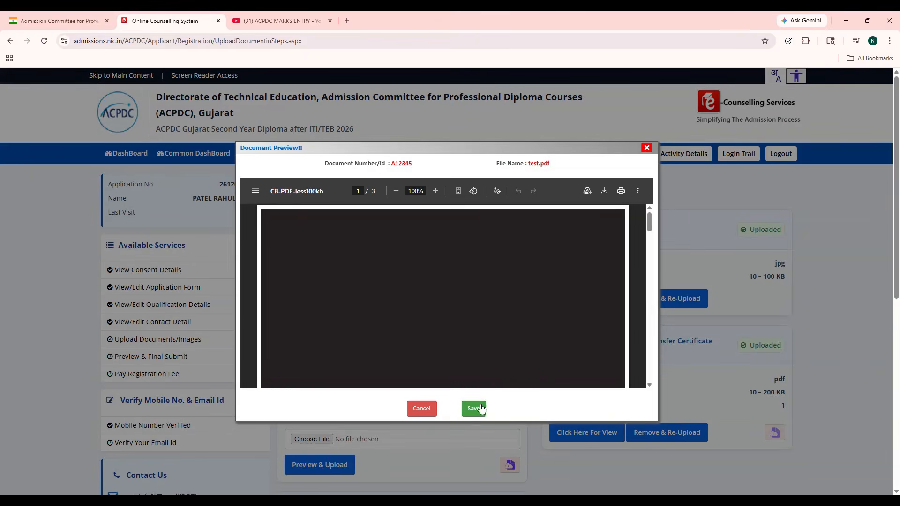
left_click(483, 407)
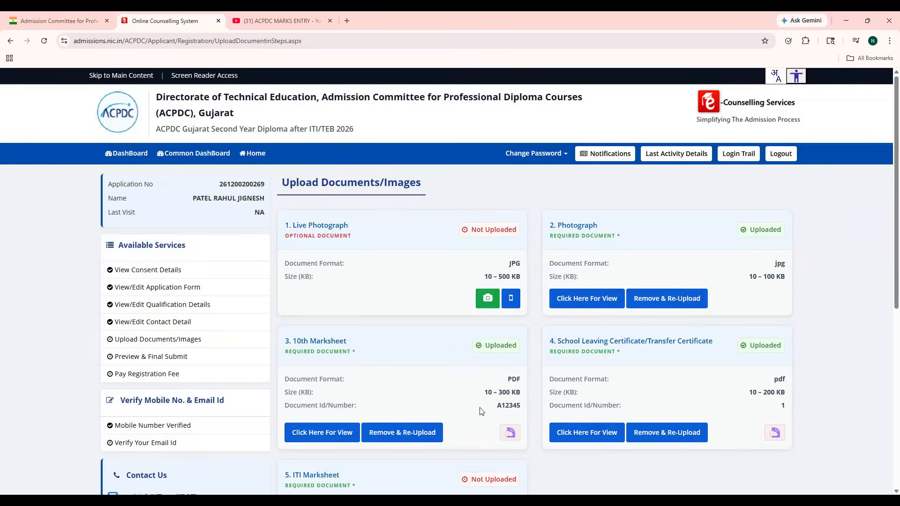
Step: Upload test.pdf as the ITI Marksheet with its document number, then continue to the preview
scroll(479, 411, "down", 4)
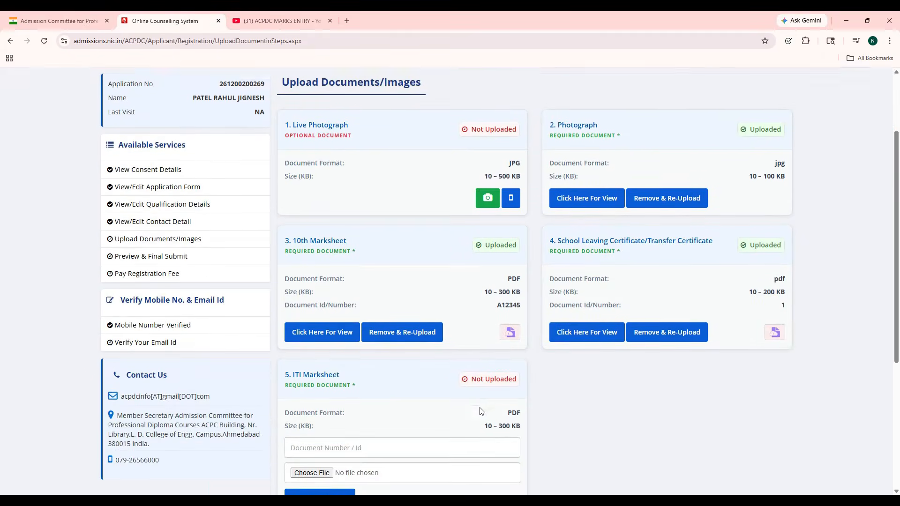
left_click(327, 363)
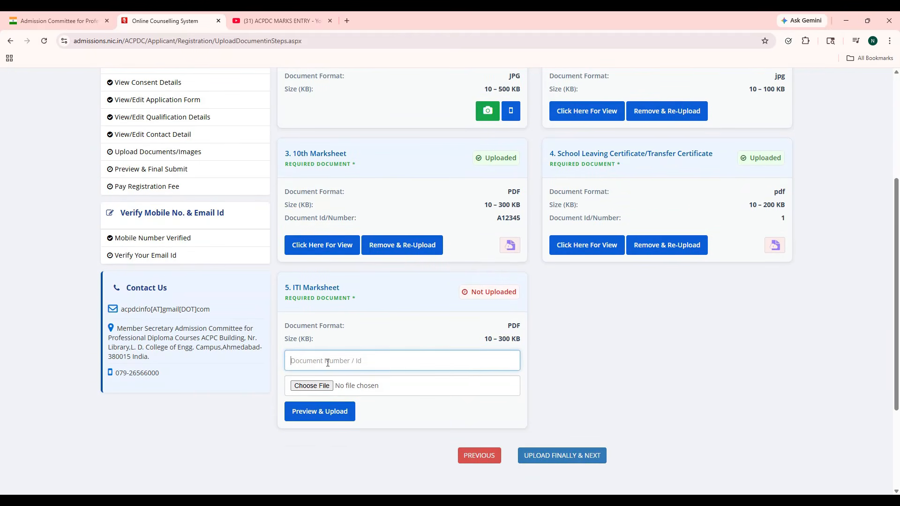
type("R0012345678")
left_click(325, 385)
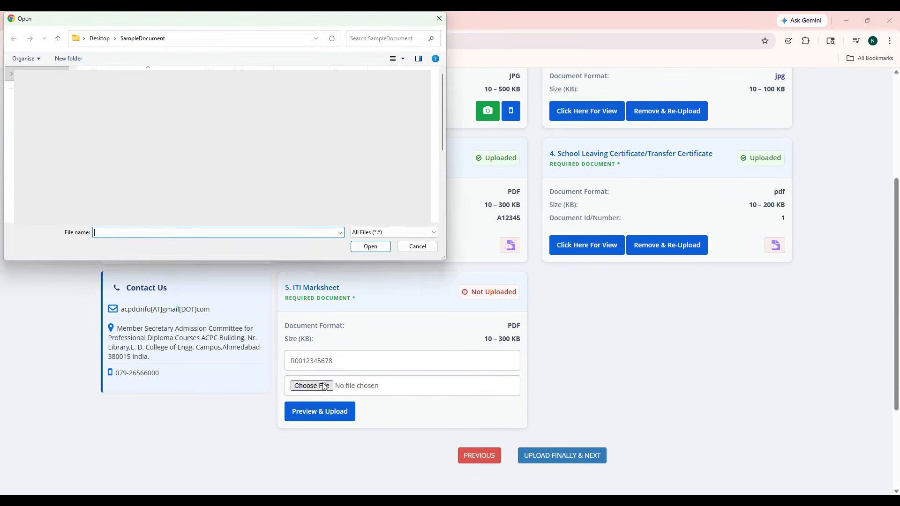
double_click(123, 150)
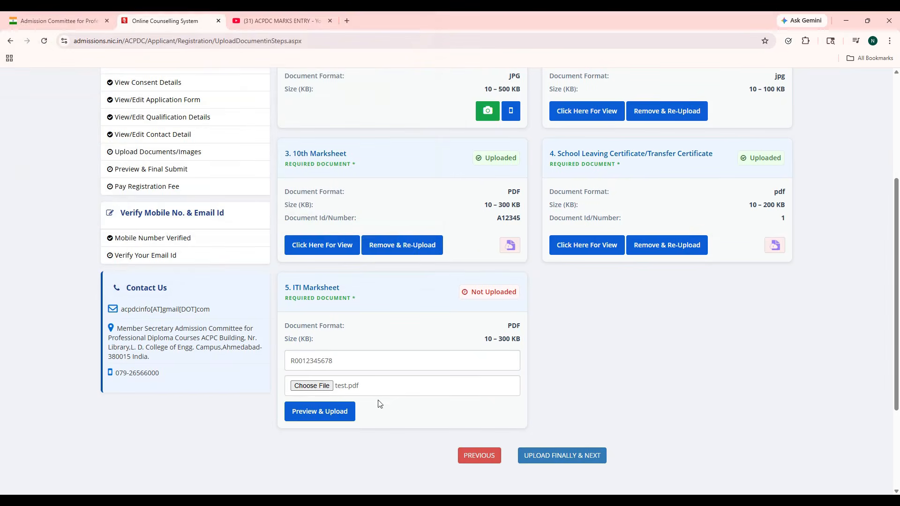
left_click(326, 415)
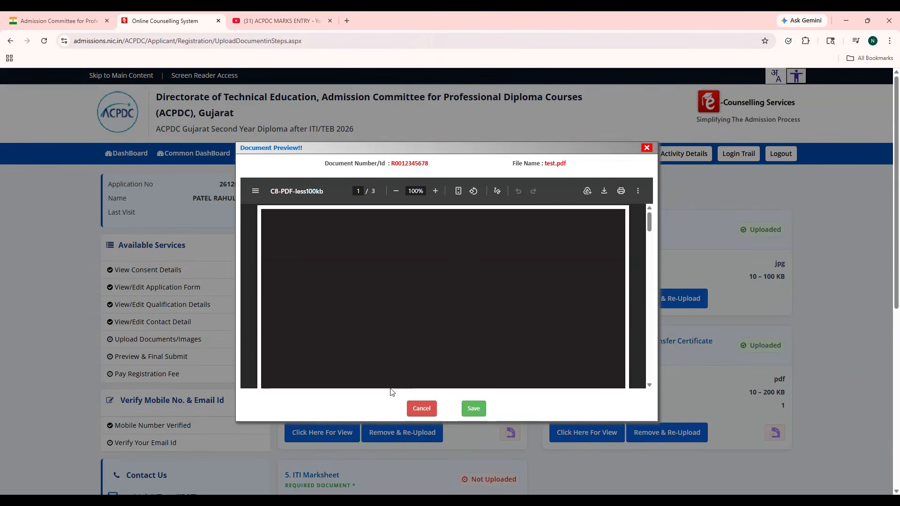
left_click(473, 408)
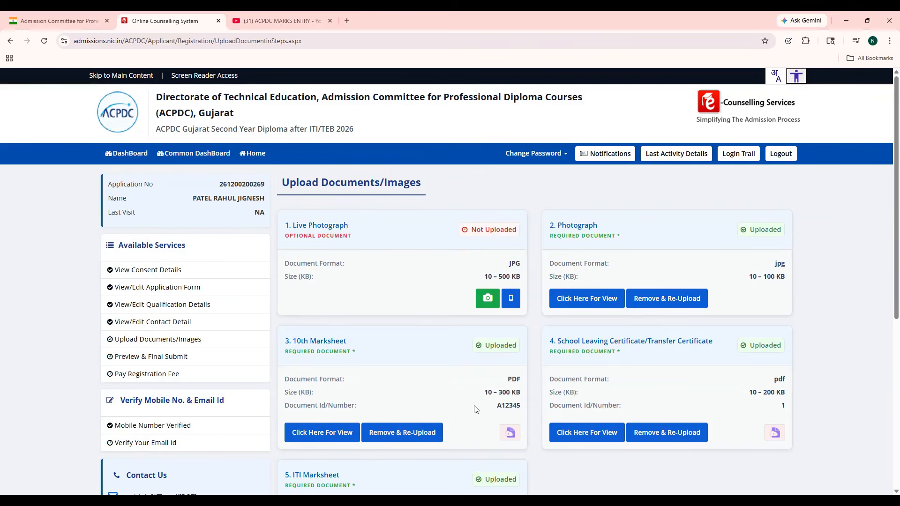
scroll(475, 409, "down", 4)
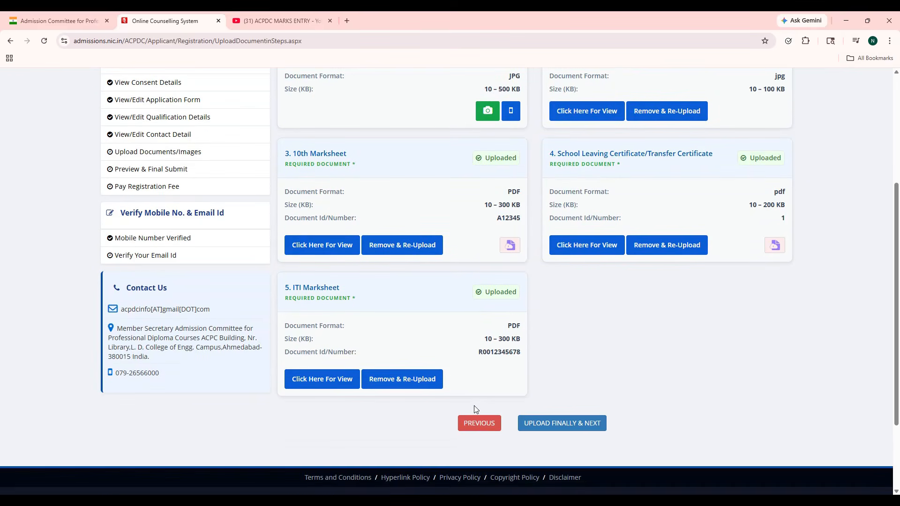
left_click(562, 424)
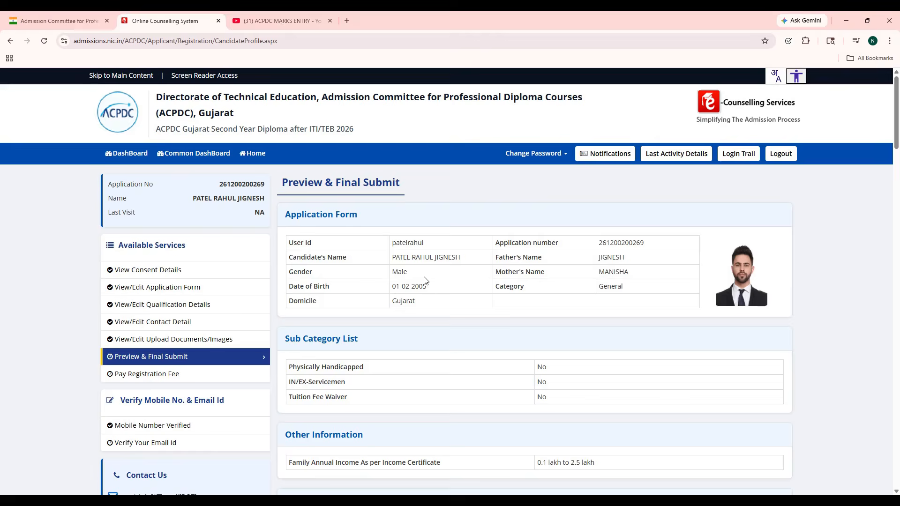
Step: Review the full application preview, tick the declaration and request SAVE & FINAL SUBMIT
scroll(425, 280, "down", 2)
scroll(426, 280, "down", 4)
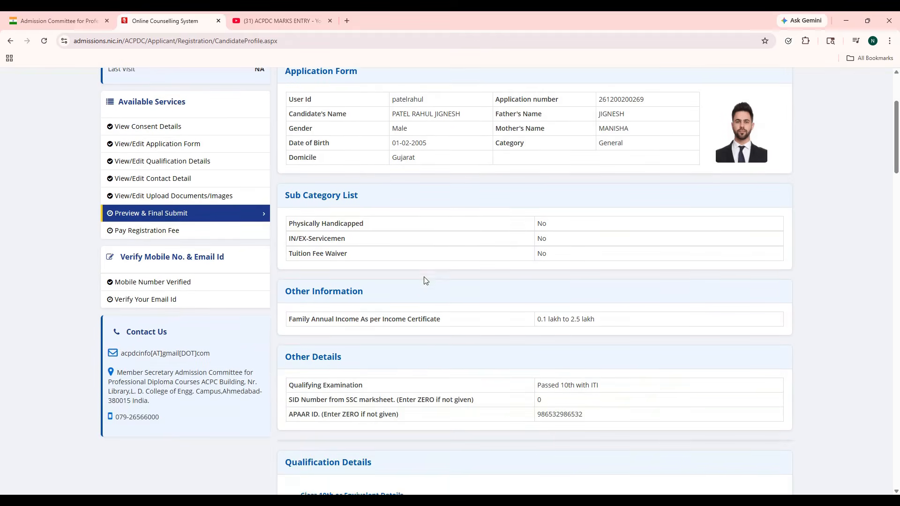
scroll(425, 277, "down", 7)
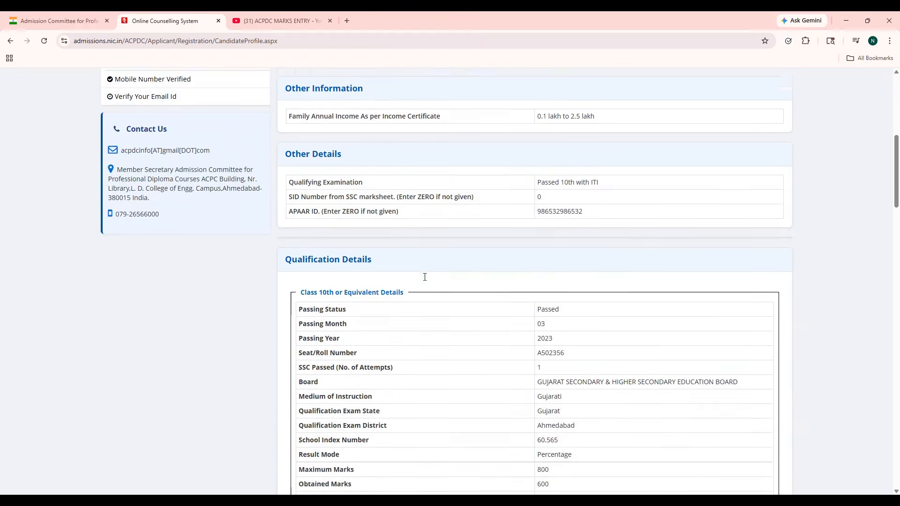
scroll(425, 280, "down", 9)
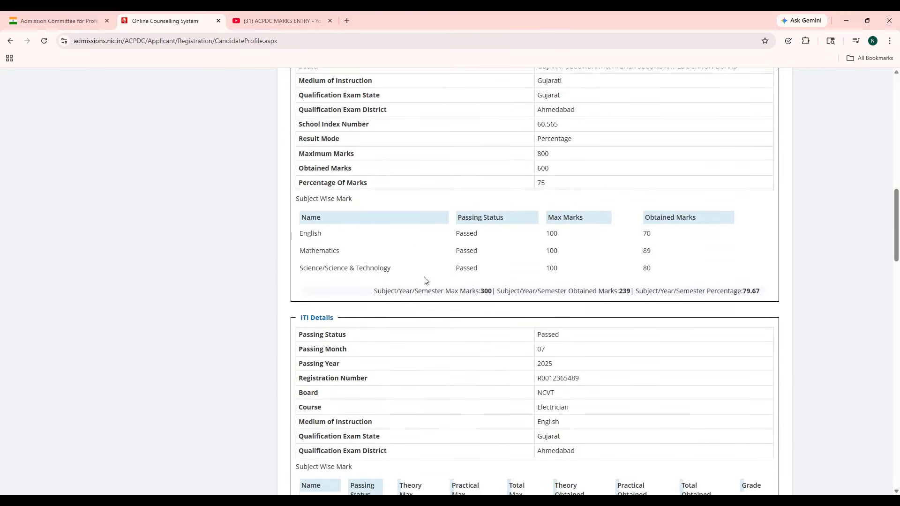
scroll(425, 281, "down", 9)
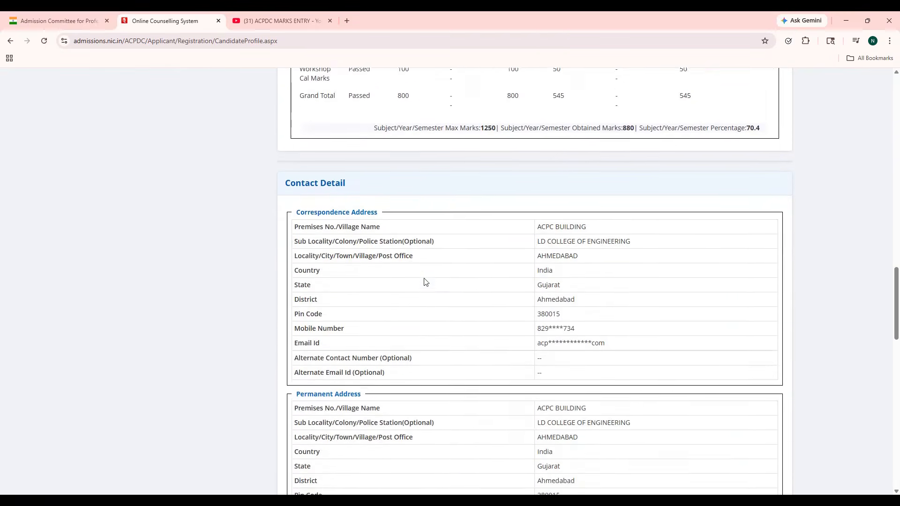
scroll(426, 281, "down", 8)
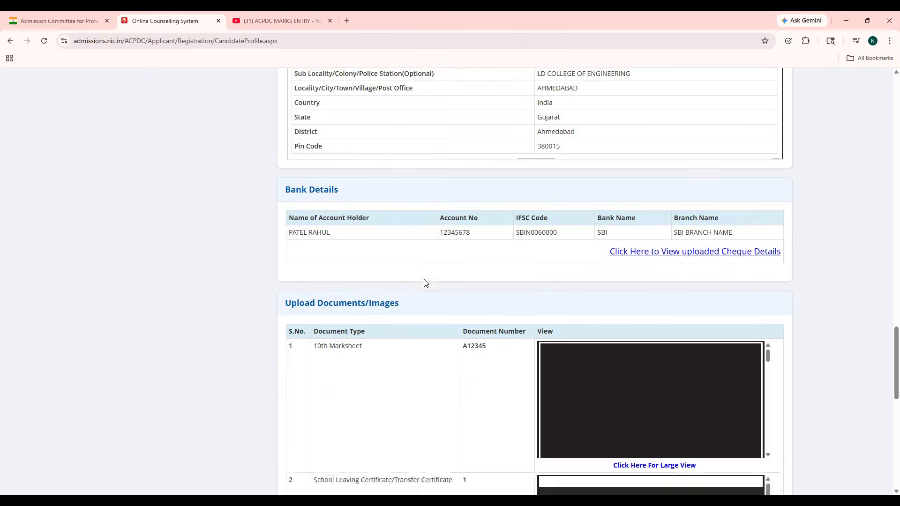
scroll(425, 282, "down", 2)
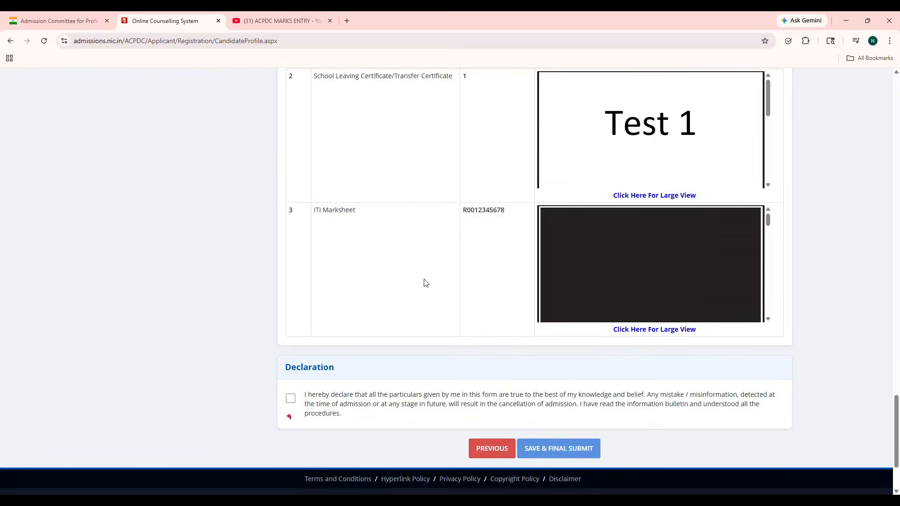
left_click(290, 352)
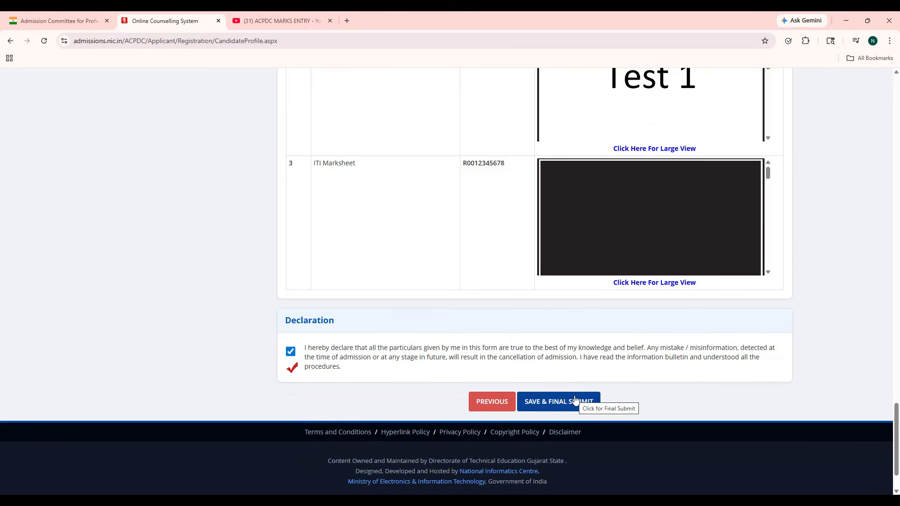
left_click(575, 401)
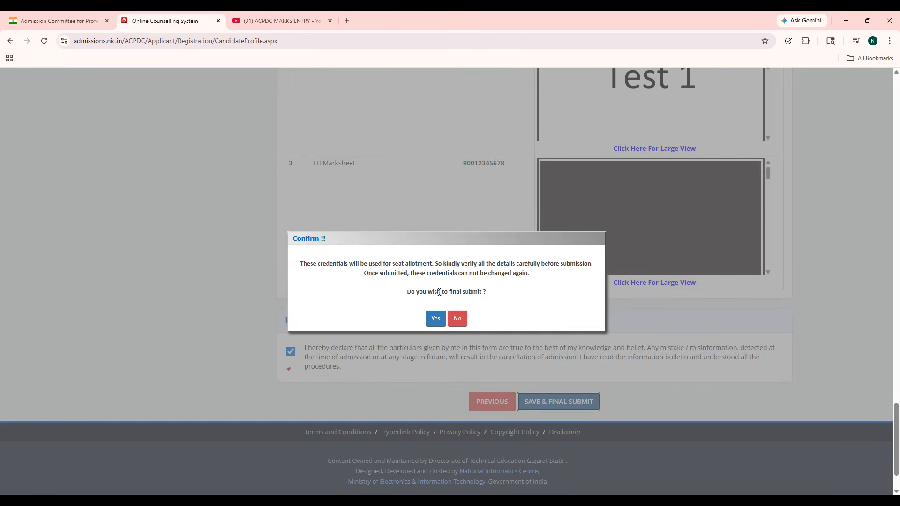
Step: Confirm final submission and pay the ₹250 registration fee through billdesk
left_click(435, 319)
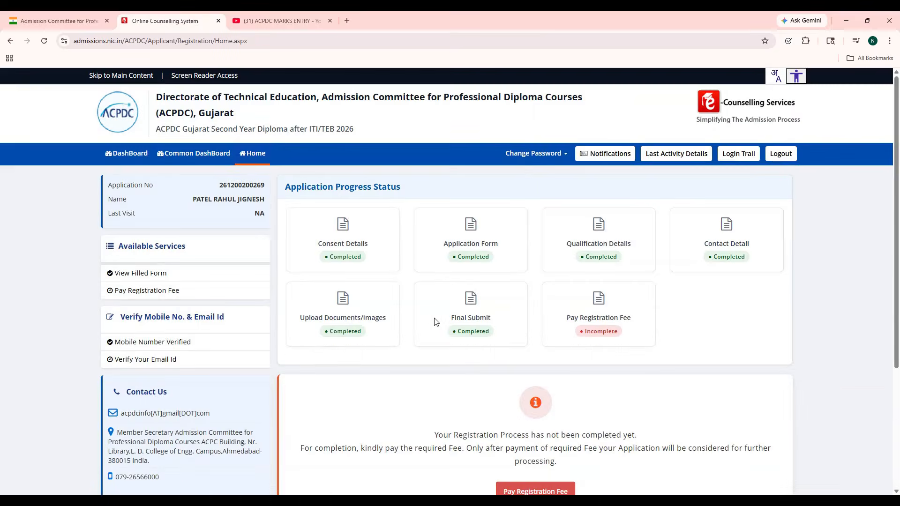
scroll(434, 322, "down", 2)
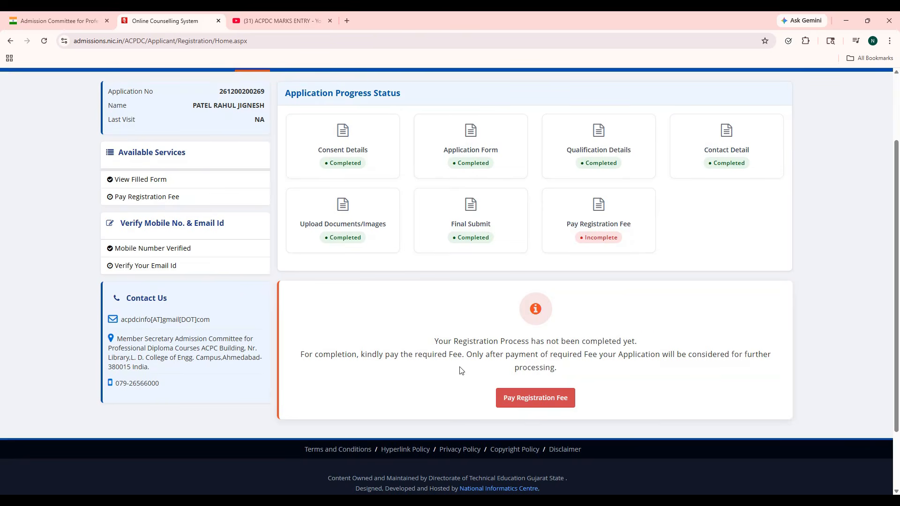
left_click(545, 407)
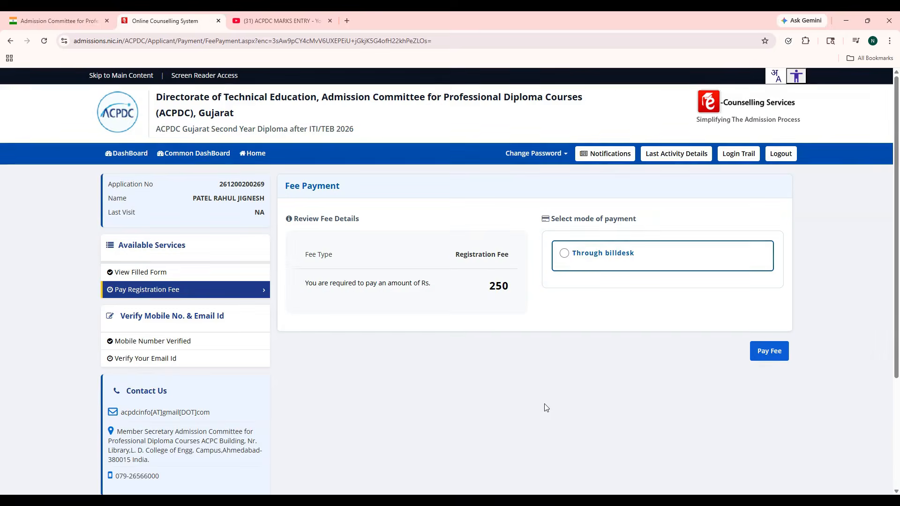
left_click(564, 256)
left_click(773, 356)
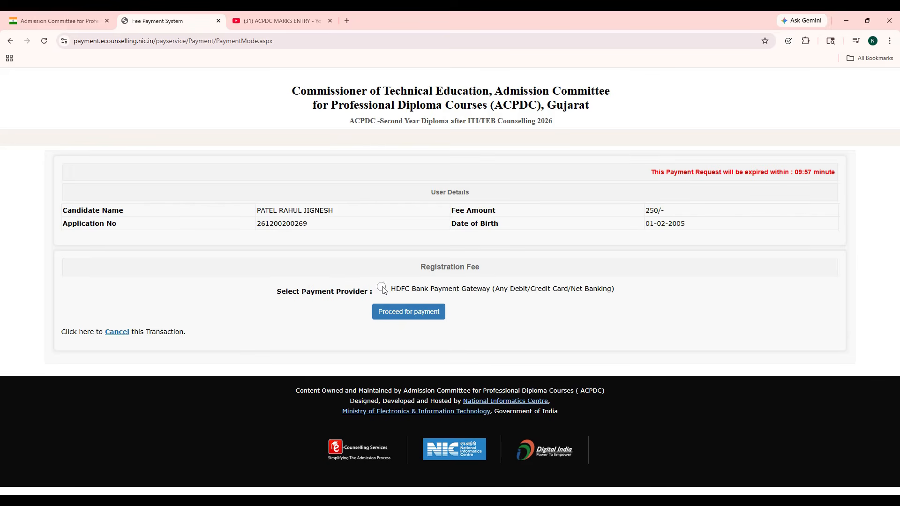
left_click(398, 315)
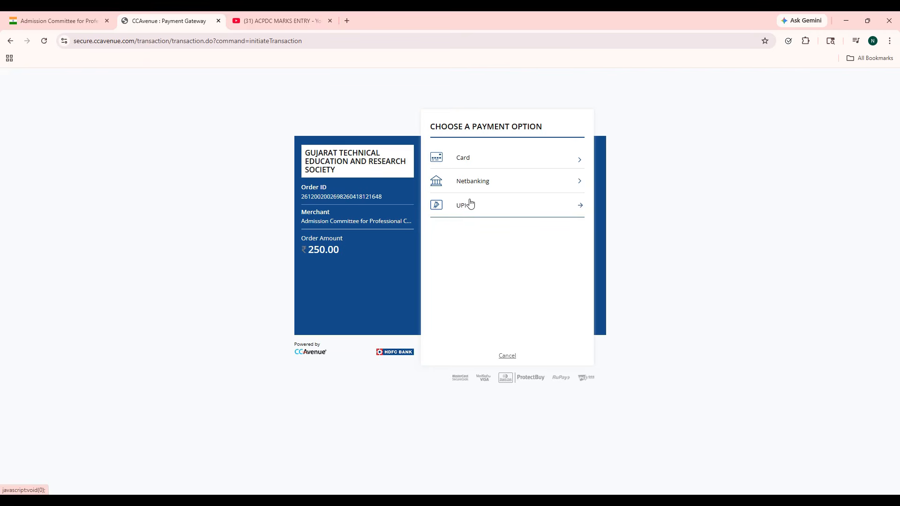
Step: Check the Card and Netbanking options, then choose UPI and generate the ₹250.00 QR code
left_click(469, 164)
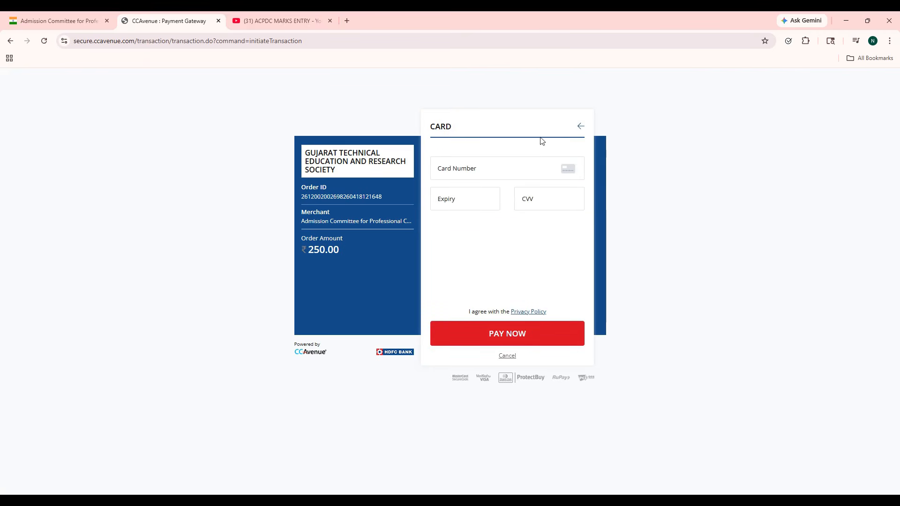
left_click(580, 126)
left_click(483, 180)
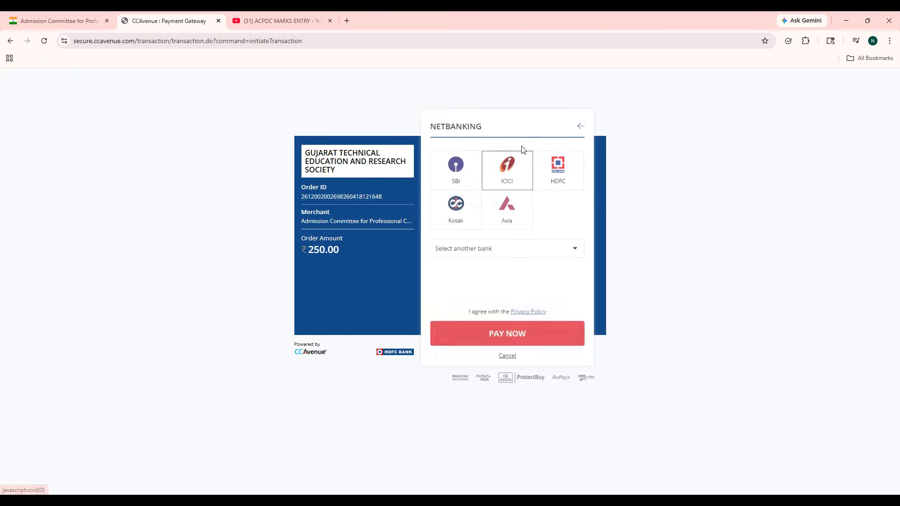
left_click(580, 128)
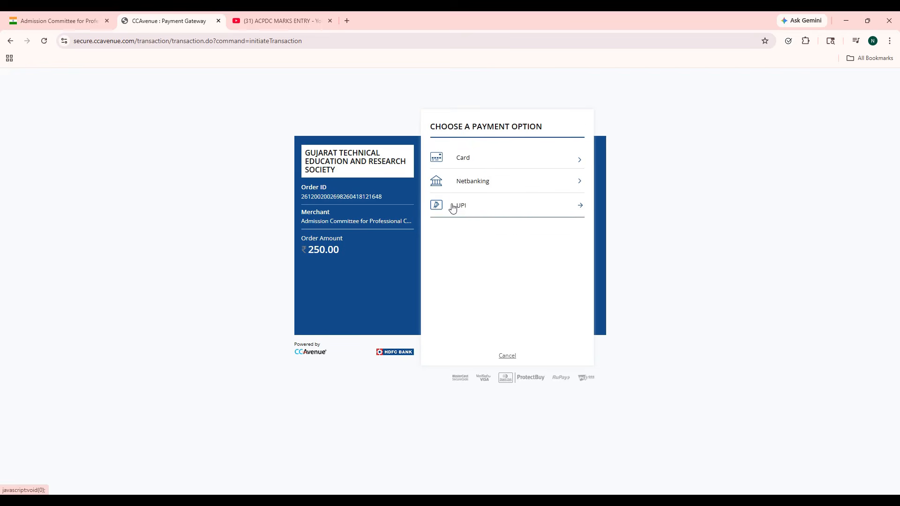
left_click(452, 207)
left_click(462, 191)
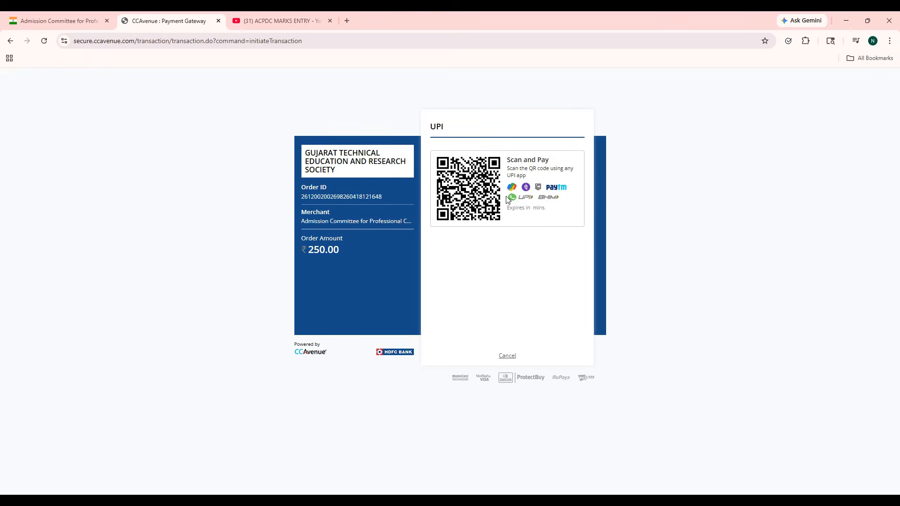